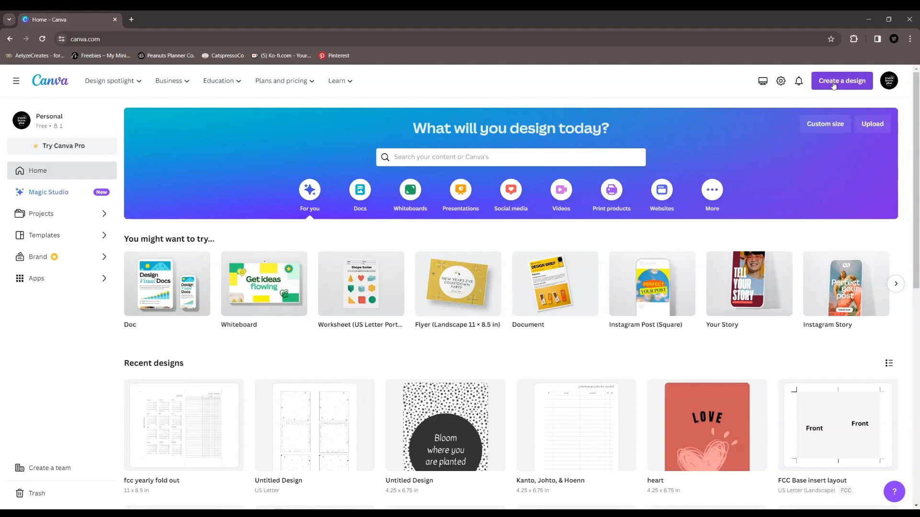
# Step: Create a blank custom-size design of 4.25 × 6.75 in
pyautogui.click(834, 85)
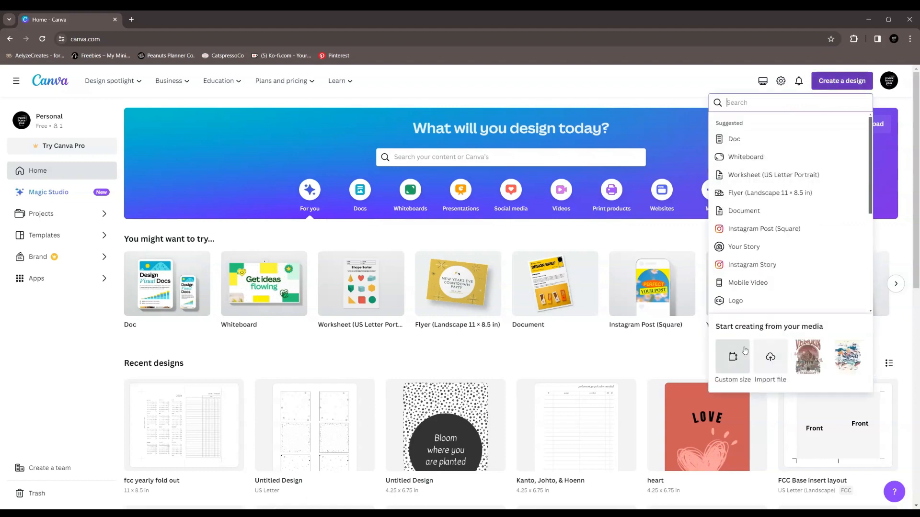
pyautogui.click(733, 357)
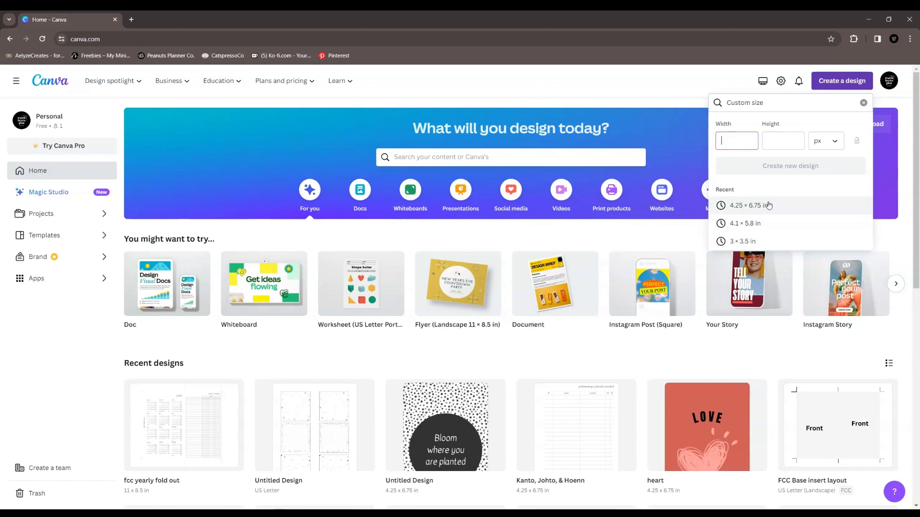
pyautogui.click(768, 205)
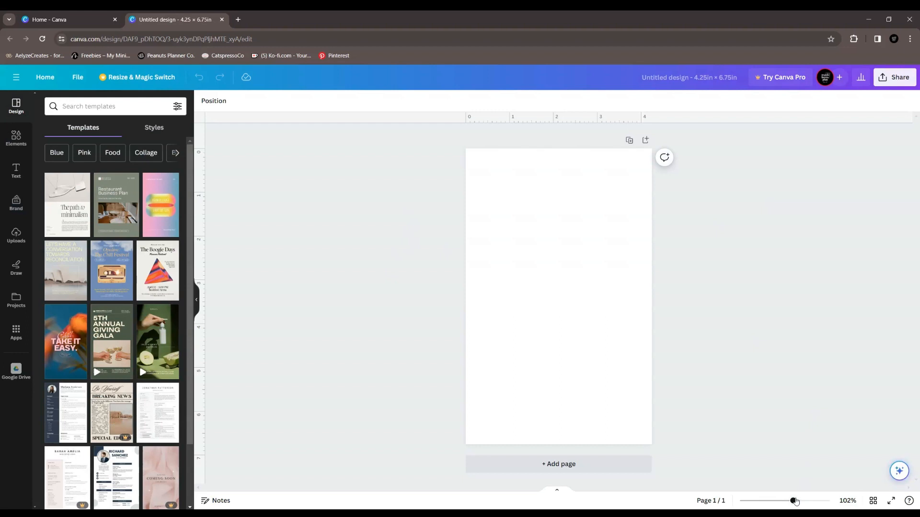
pyautogui.moveTo(795, 501); pyautogui.dragTo(818, 500)
pyautogui.click(644, 357)
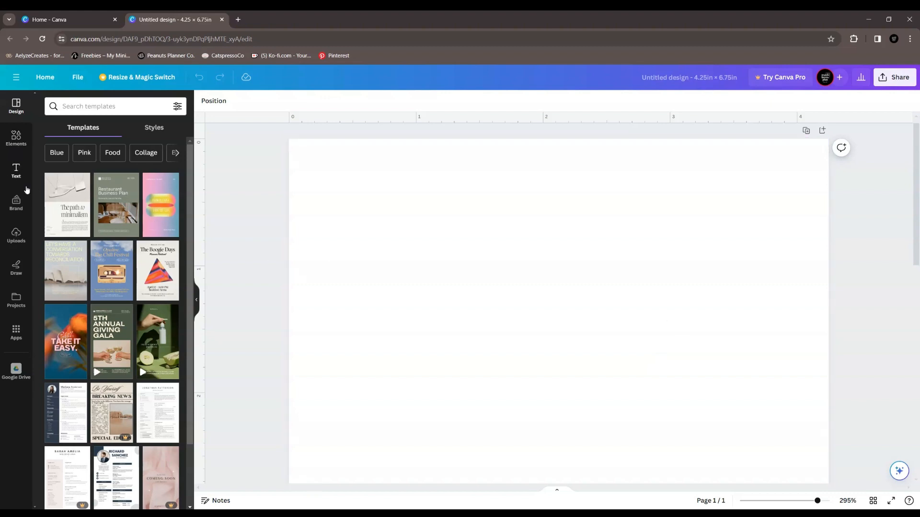
# Step: Insert the plain outlined table with three columns and four rows from the elements library
pyautogui.click(20, 142)
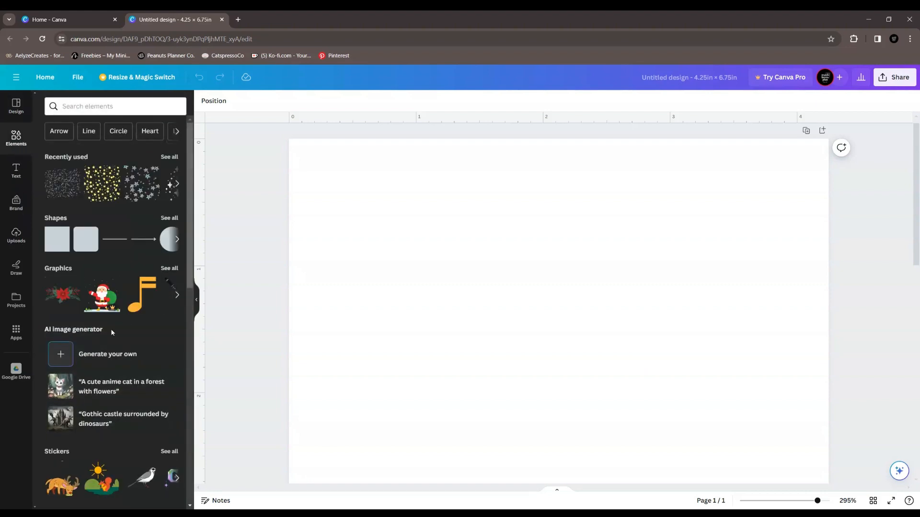
pyautogui.scroll(-5, 111, 332)
pyautogui.scroll(5, 111, 332)
pyautogui.click(20, 111)
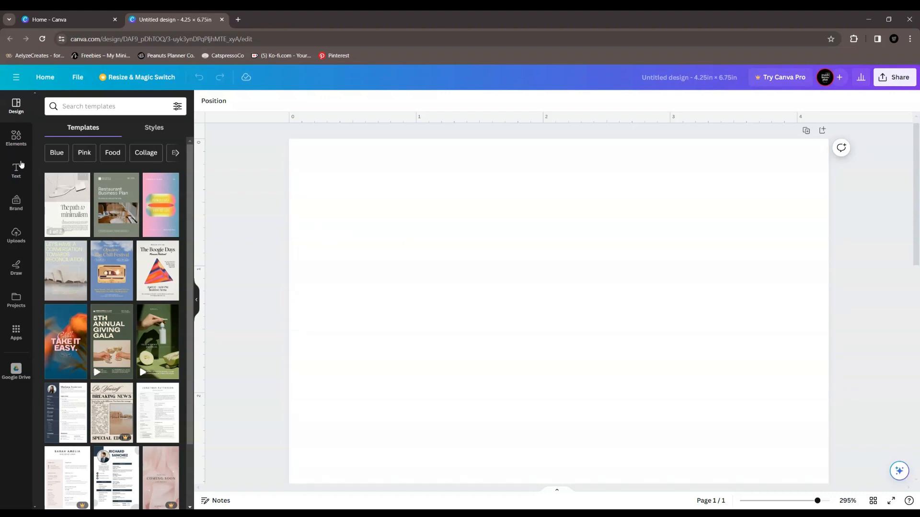
pyautogui.click(15, 143)
pyautogui.scroll(-10, 121, 301)
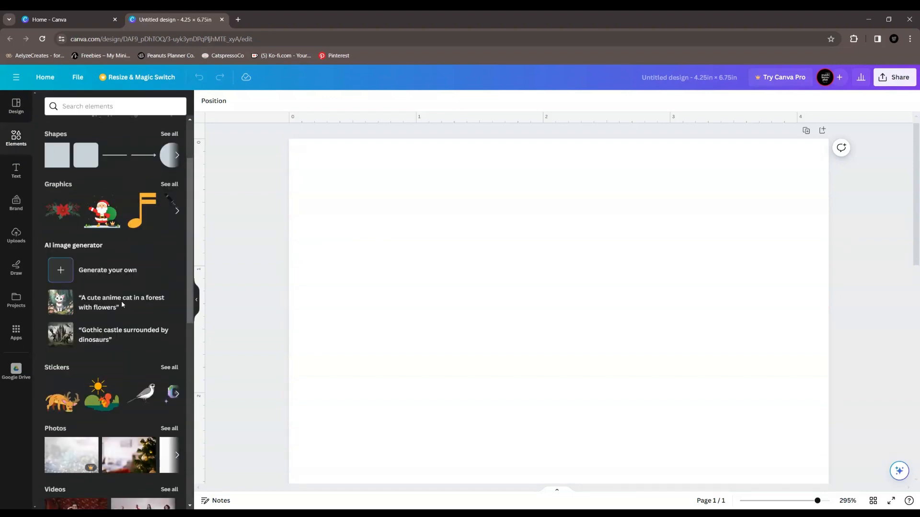
pyautogui.scroll(-1, 122, 304)
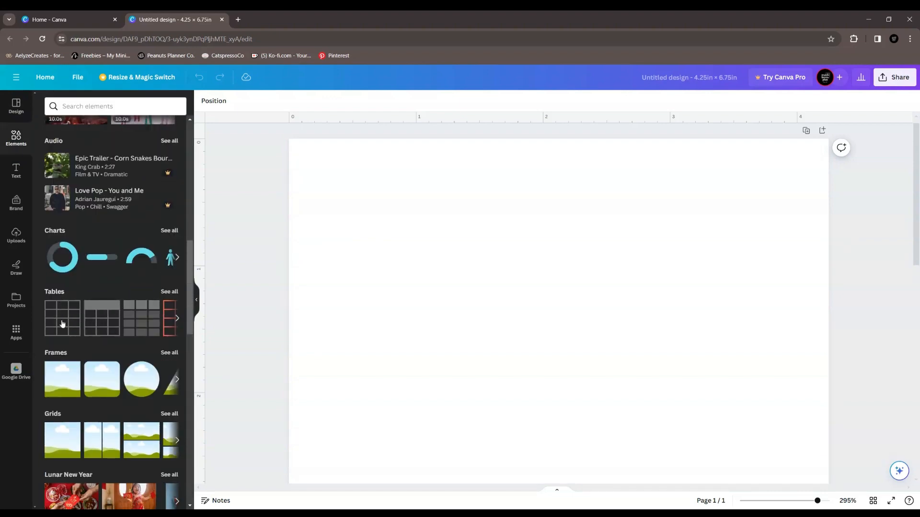
pyautogui.click(62, 325)
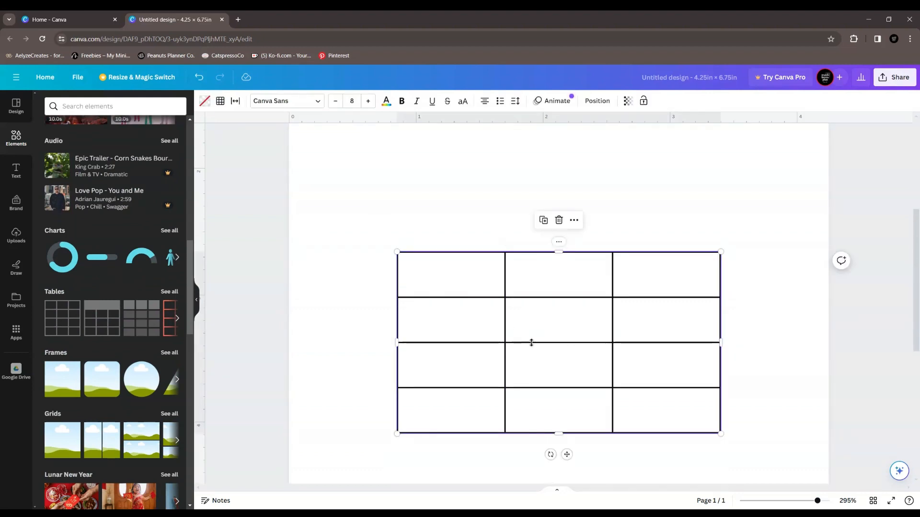
# Step: Move the table to the upper part of the page, centered horizontally and about 0.6 in below the top edge
pyautogui.moveTo(553, 377); pyautogui.dragTo(549, 277)
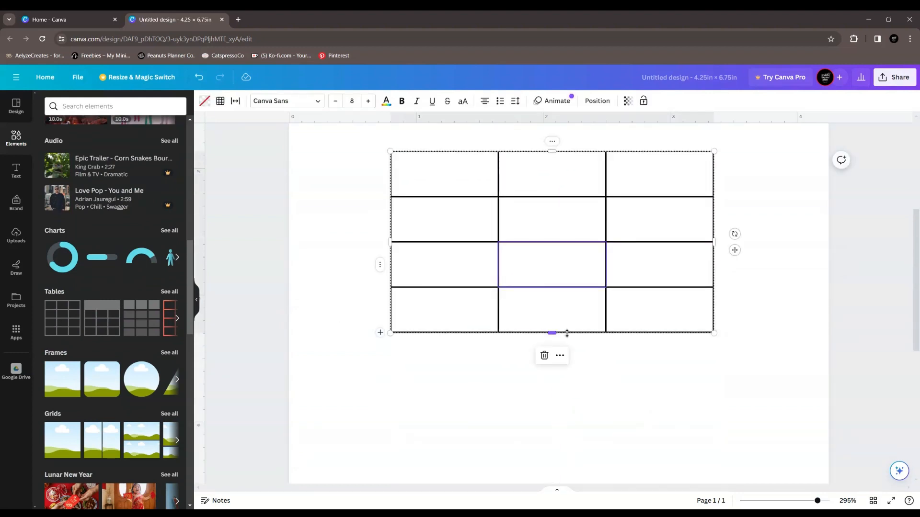
pyautogui.scroll(3, 615, 376)
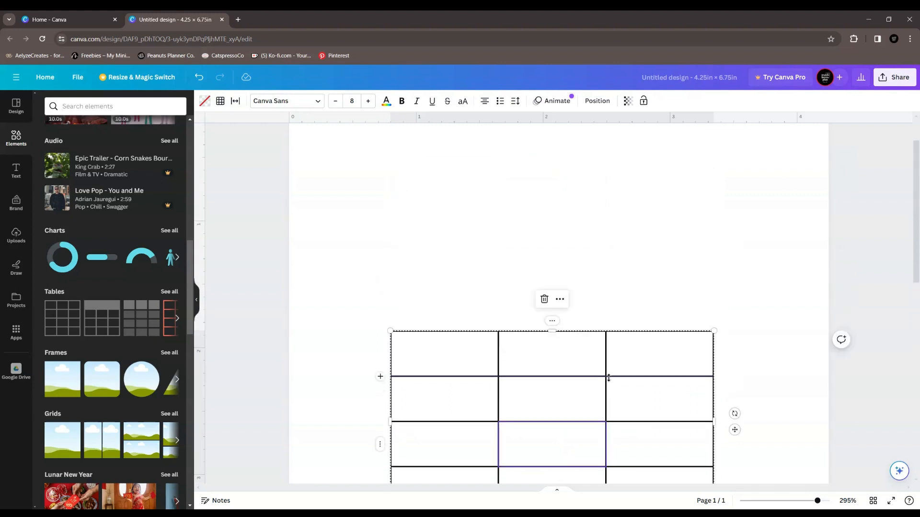
pyautogui.moveTo(558, 404); pyautogui.dragTo(565, 240)
pyautogui.scroll(2, 594, 341)
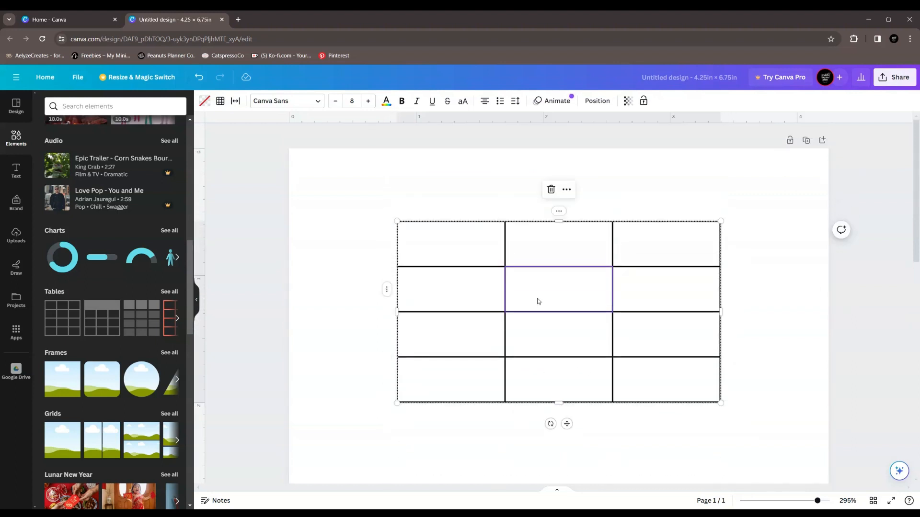
pyautogui.moveTo(538, 302); pyautogui.dragTo(487, 267)
pyautogui.click(562, 428)
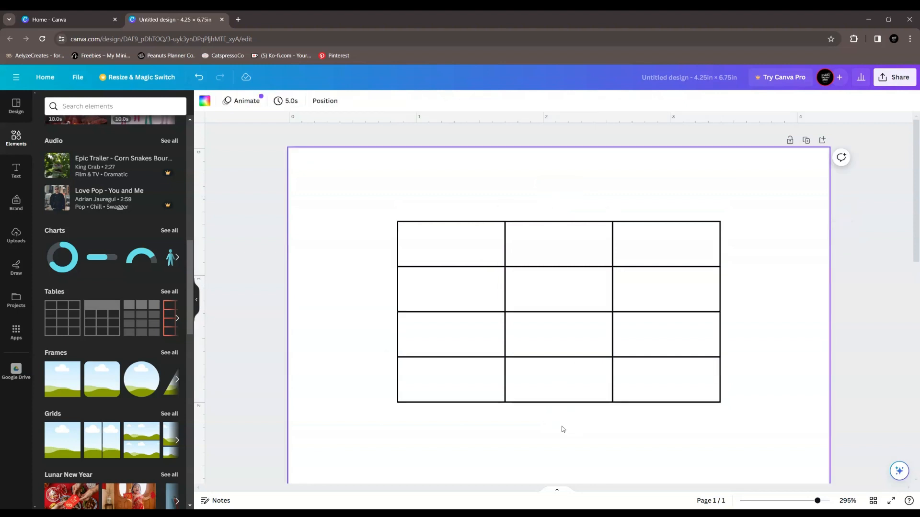
# Step: Position the table's upper-left corner about 0.45 in from the page's left and top edges, and widen the table to about 3.7 in
pyautogui.click(565, 398)
pyautogui.moveTo(566, 423); pyautogui.dragTo(516, 401)
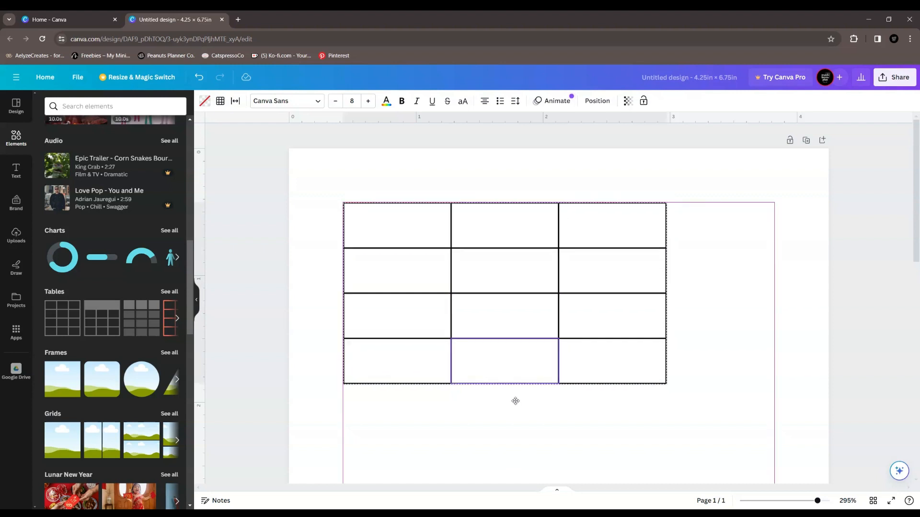
pyautogui.moveTo(516, 401); pyautogui.dragTo(520, 403)
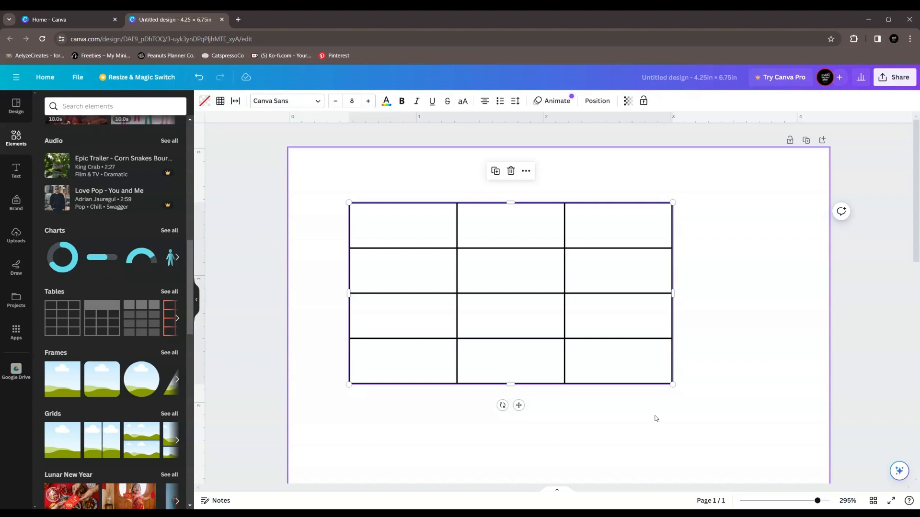
pyautogui.moveTo(518, 405); pyautogui.dragTo(516, 406)
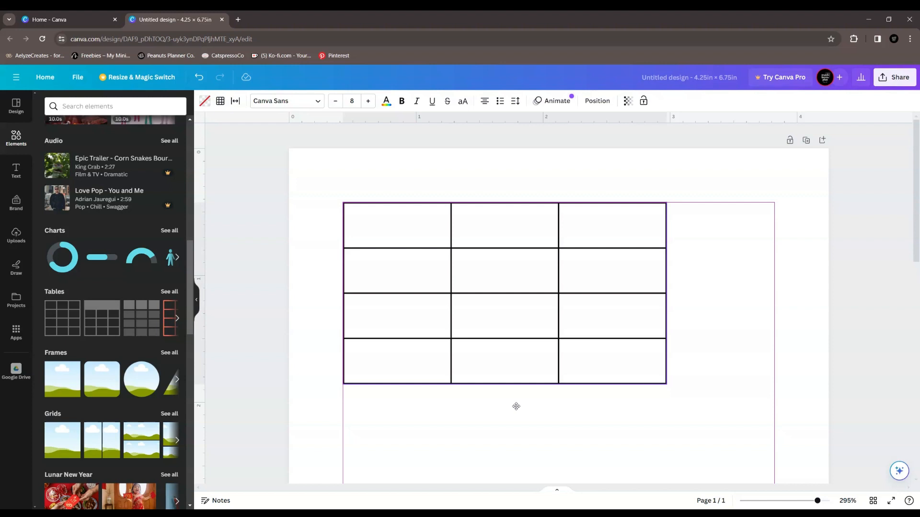
pyautogui.moveTo(516, 407); pyautogui.dragTo(517, 406)
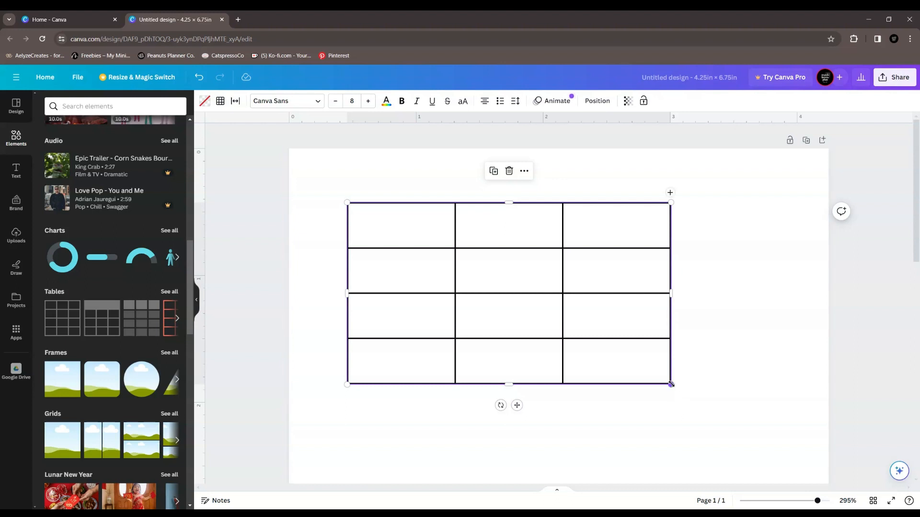
pyautogui.moveTo(670, 384); pyautogui.dragTo(815, 384)
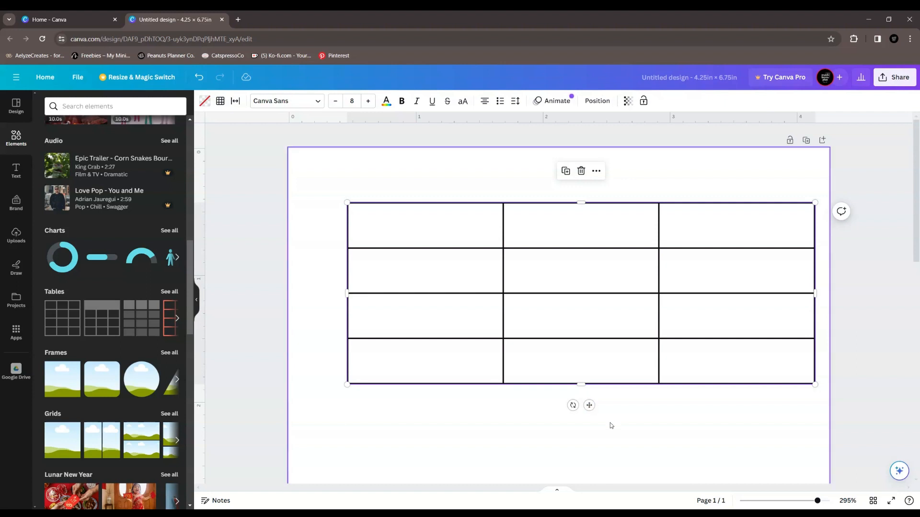
# Step: Recolor all of the table's borders to Light Gray #d9d9d9 and check the border weight options
pyautogui.click(222, 102)
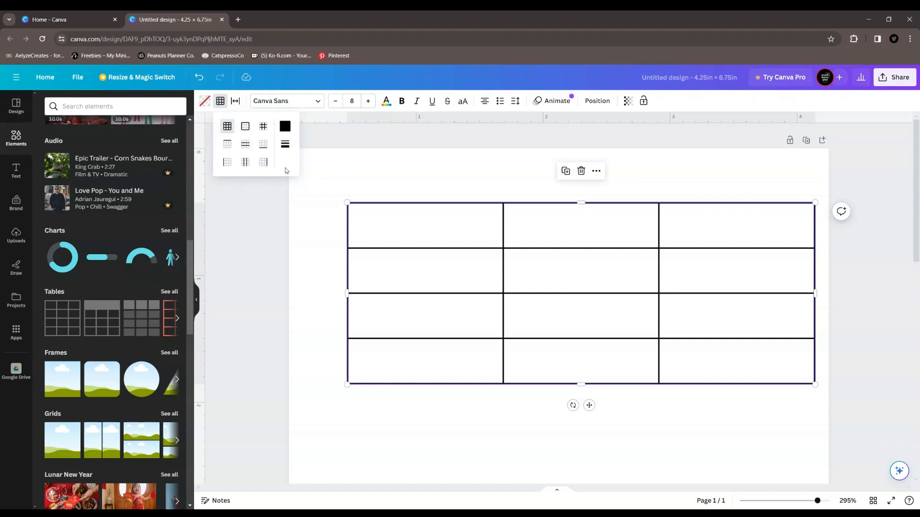
pyautogui.click(285, 127)
pyautogui.click(229, 130)
pyautogui.click(287, 127)
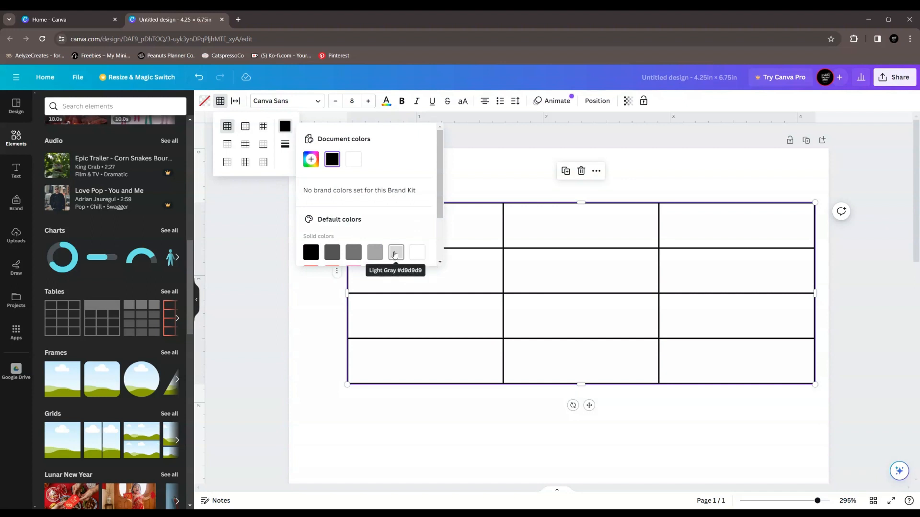
pyautogui.click(395, 254)
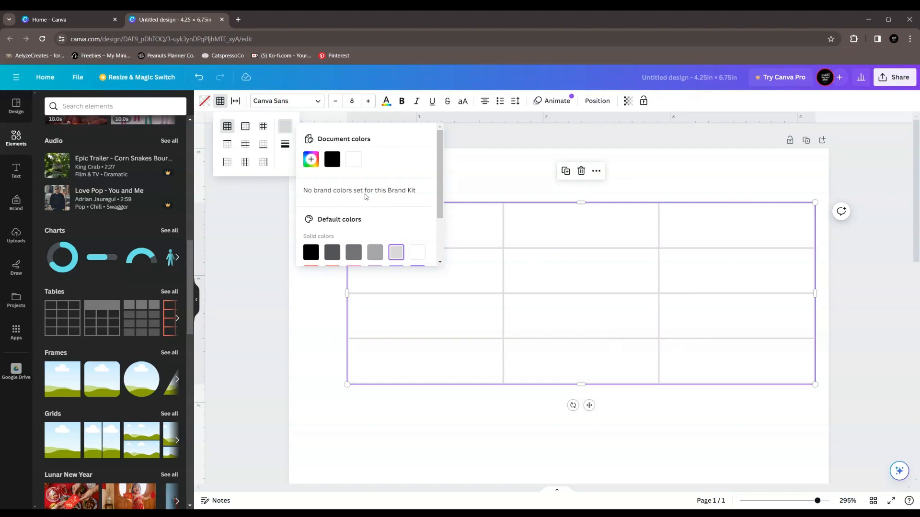
pyautogui.click(286, 149)
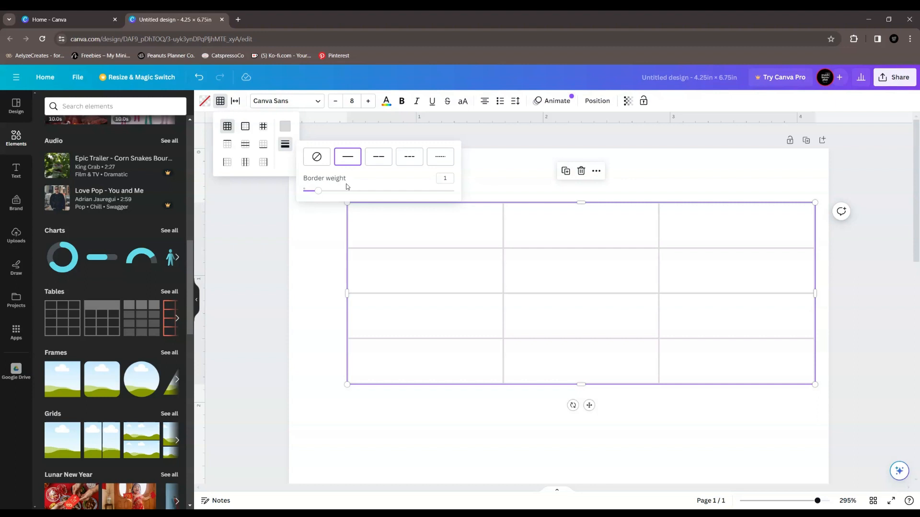
pyautogui.click(285, 166)
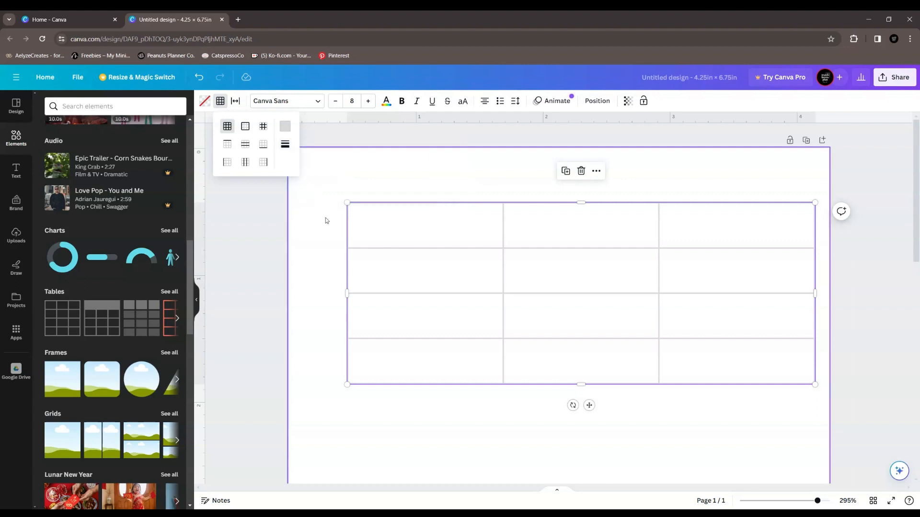
pyautogui.click(460, 180)
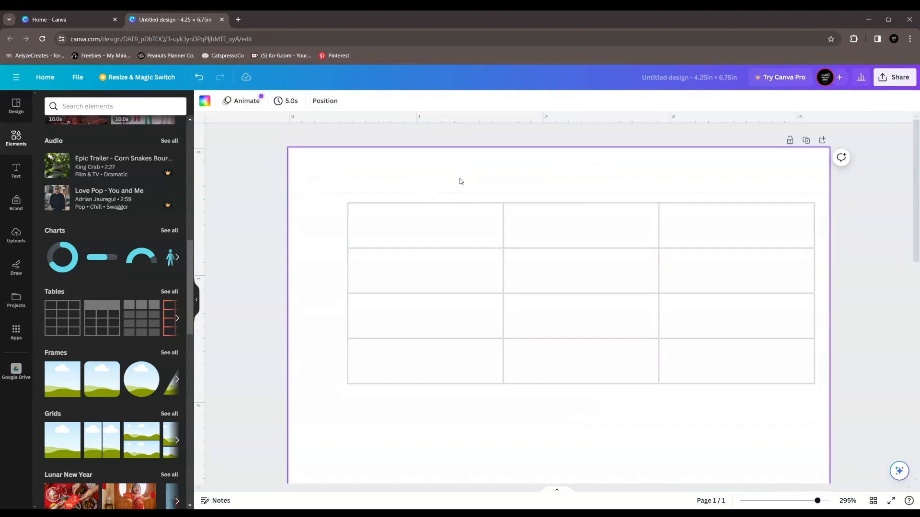
# Step: Select the table's second and third columns and add two columns
pyautogui.click(550, 228)
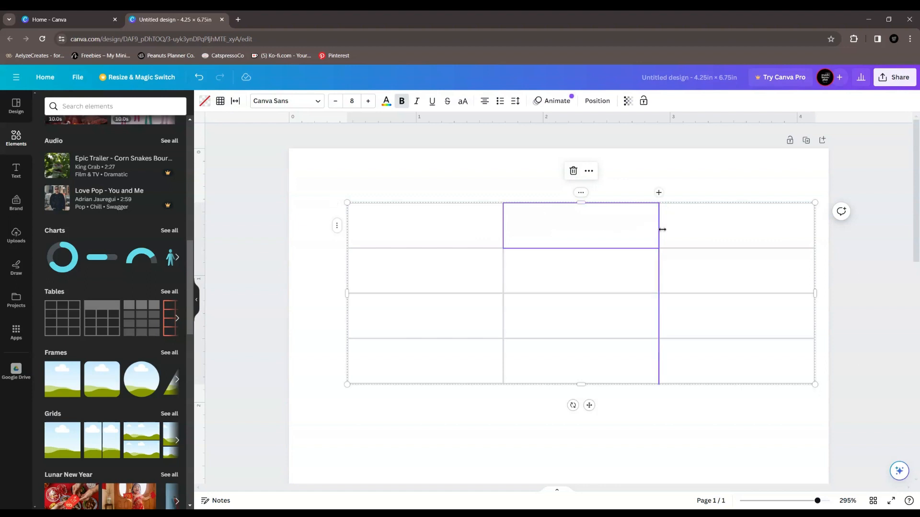
pyautogui.click(722, 226)
pyautogui.keyDown('shift'); pyautogui.click(723, 226); pyautogui.keyUp('shift')
pyautogui.click(658, 192)
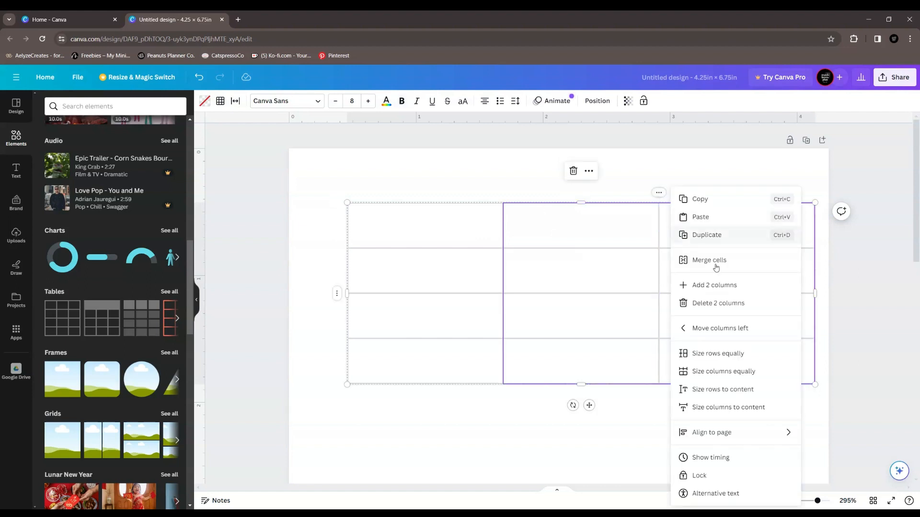
pyautogui.click(719, 286)
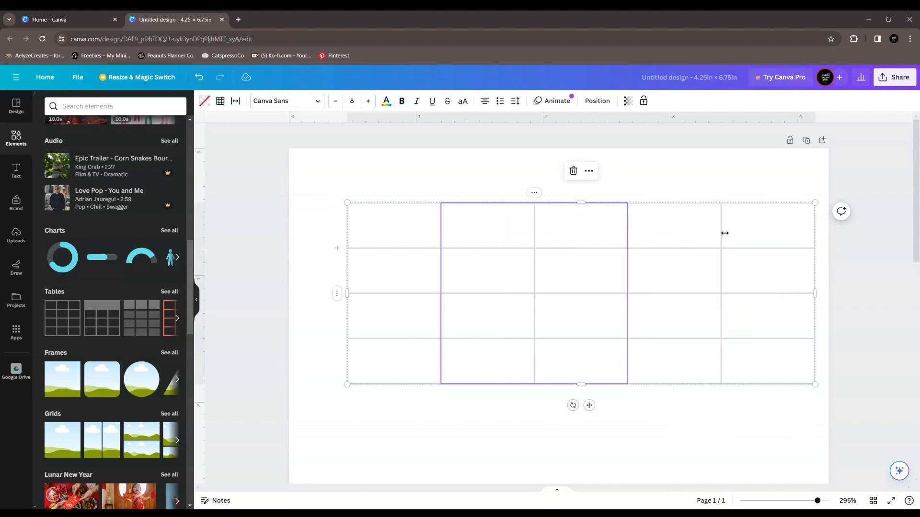
# Step: Select the top-row cells of the last four columns and add four columns twice, extending the table to 13 columns
pyautogui.keyDown('shift'); pyautogui.click(750, 231); pyautogui.keyUp('shift')
pyautogui.click(628, 192)
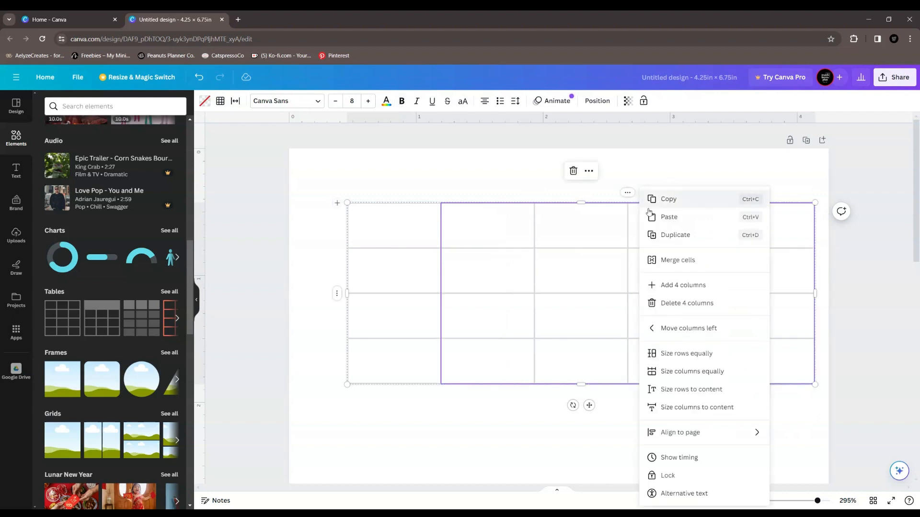
pyautogui.click(548, 227)
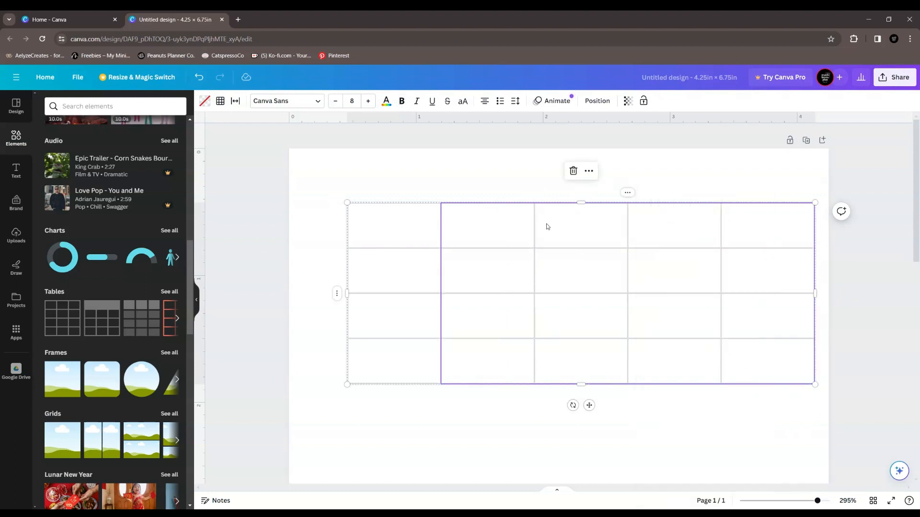
pyautogui.click(489, 239)
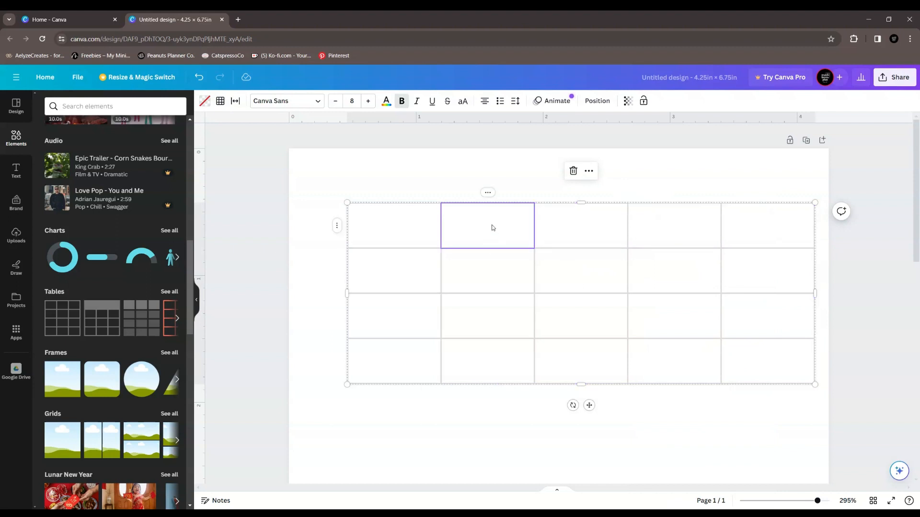
pyautogui.keyDown('shift'); pyautogui.click(752, 228); pyautogui.keyUp('shift')
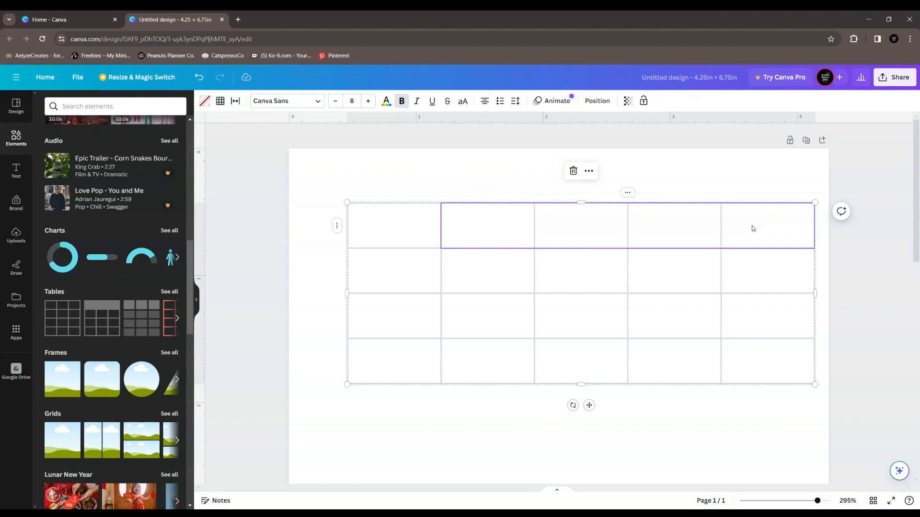
pyautogui.rightClick(752, 228)
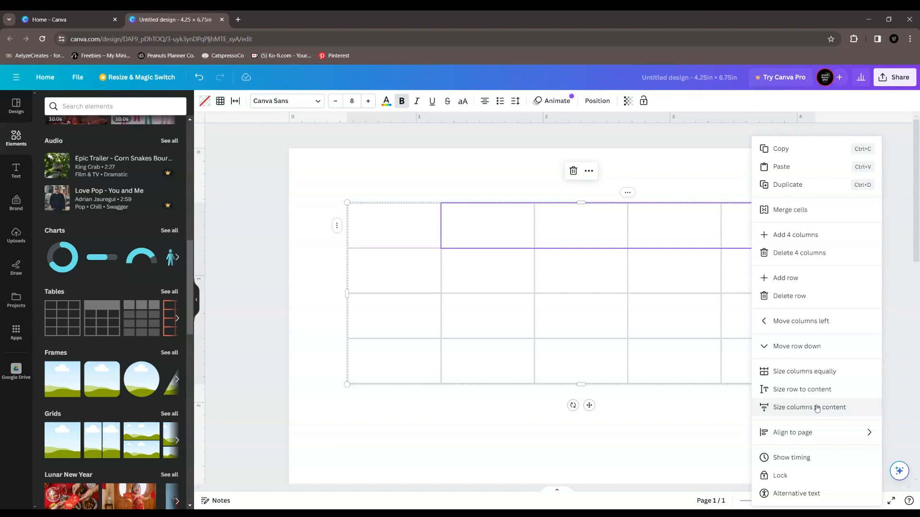
pyautogui.click(801, 235)
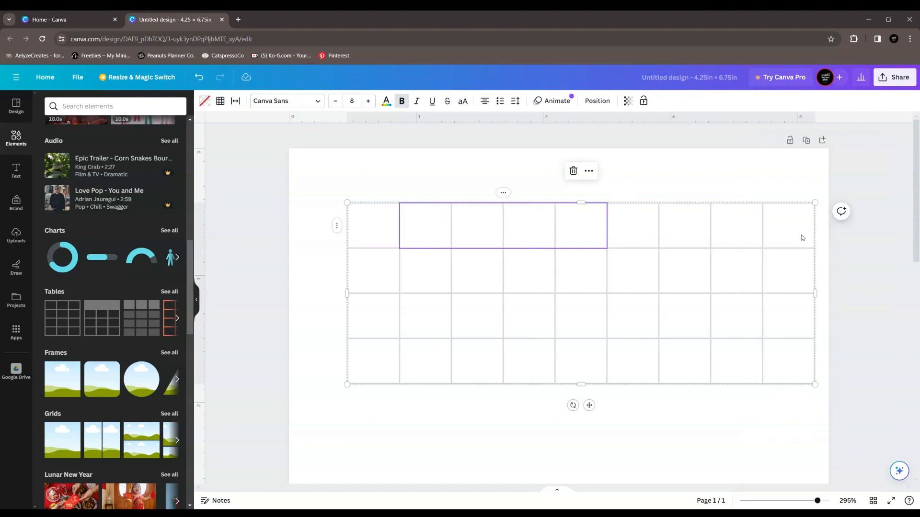
pyautogui.rightClick(585, 221)
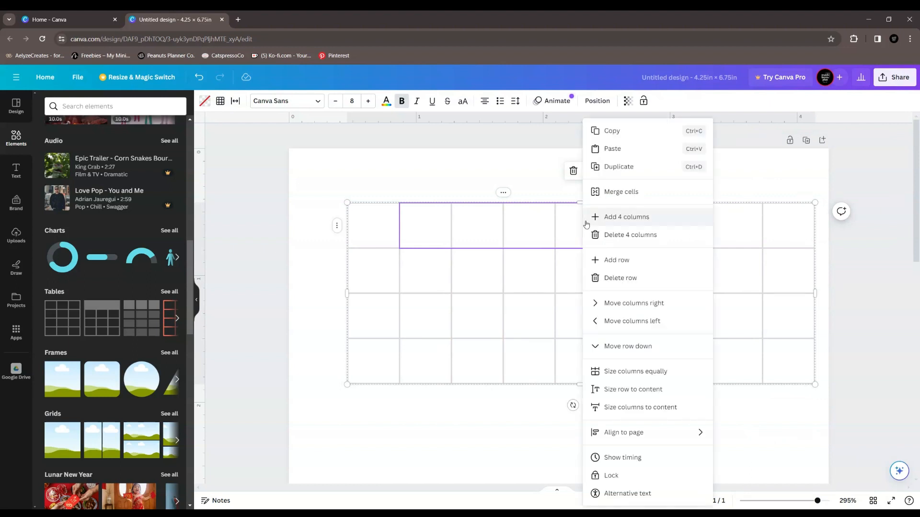
pyautogui.click(634, 218)
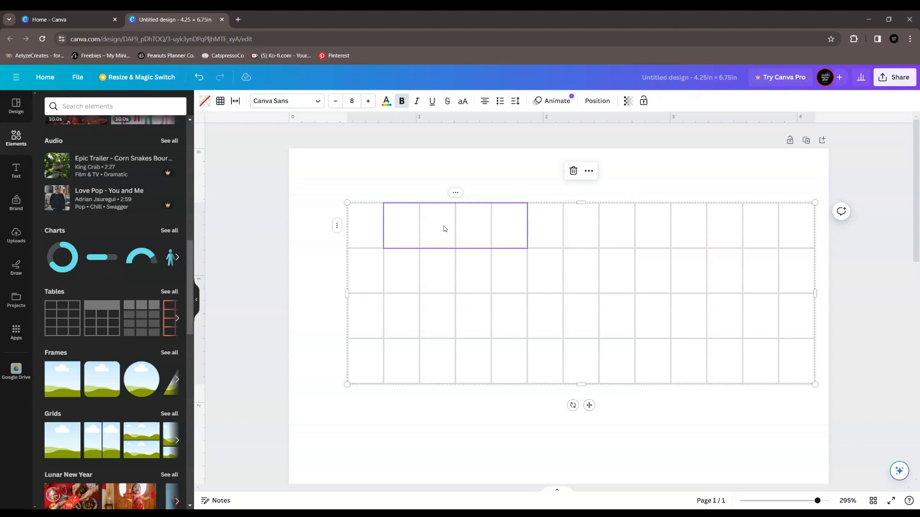
# Step: Select the top-row cells from the second to the last column and widen the table's first column to about 1.5 in
pyautogui.click(414, 230)
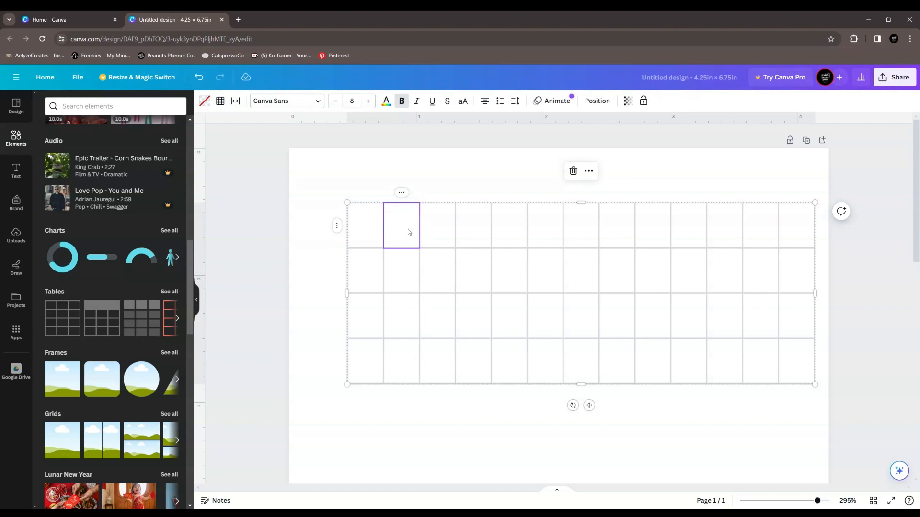
pyautogui.keyDown('shift'); pyautogui.click(804, 234); pyautogui.keyUp('shift')
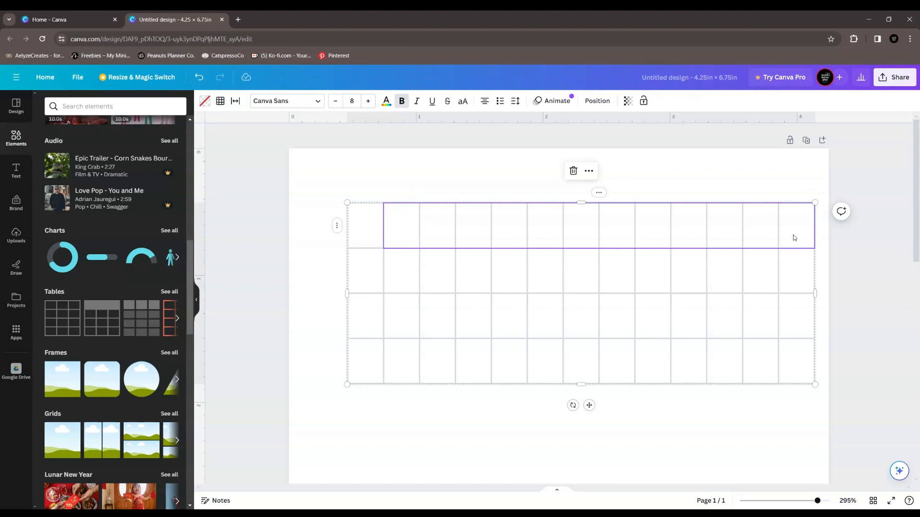
pyautogui.moveTo(384, 231); pyautogui.dragTo(631, 243)
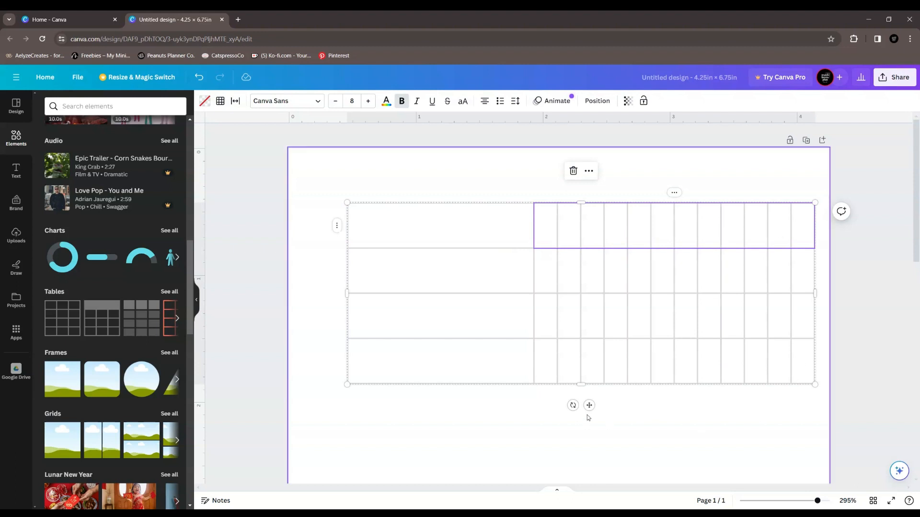
pyautogui.moveTo(530, 223); pyautogui.dragTo(673, 249)
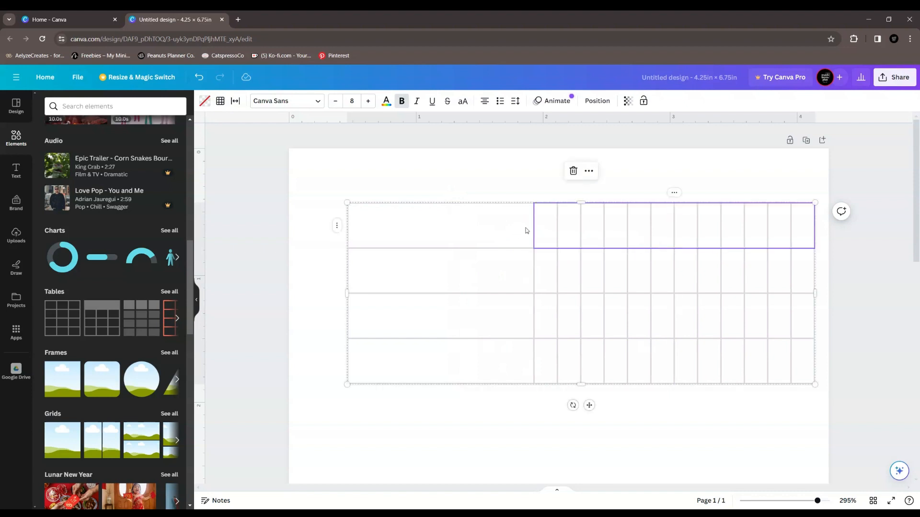
pyautogui.moveTo(532, 228)
pyautogui.mouseDown()
pyautogui.moveTo(564, 228)
pyautogui.moveTo(517, 226)
pyautogui.moveTo(573, 226)
pyautogui.moveTo(531, 231)
pyautogui.mouseUp()
pyautogui.moveTo(533, 232); pyautogui.dragTo(543, 233)
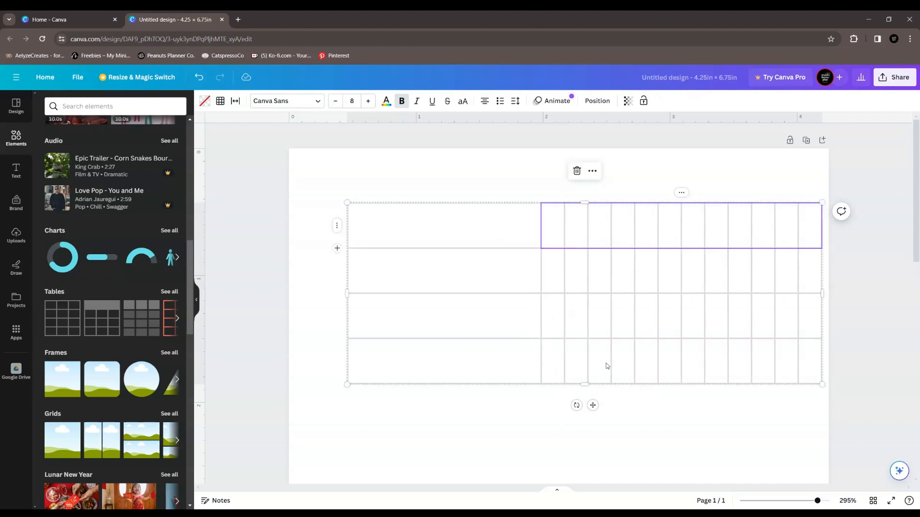
# Step: Reduce the cell spacing of the whole table
pyautogui.click(594, 405)
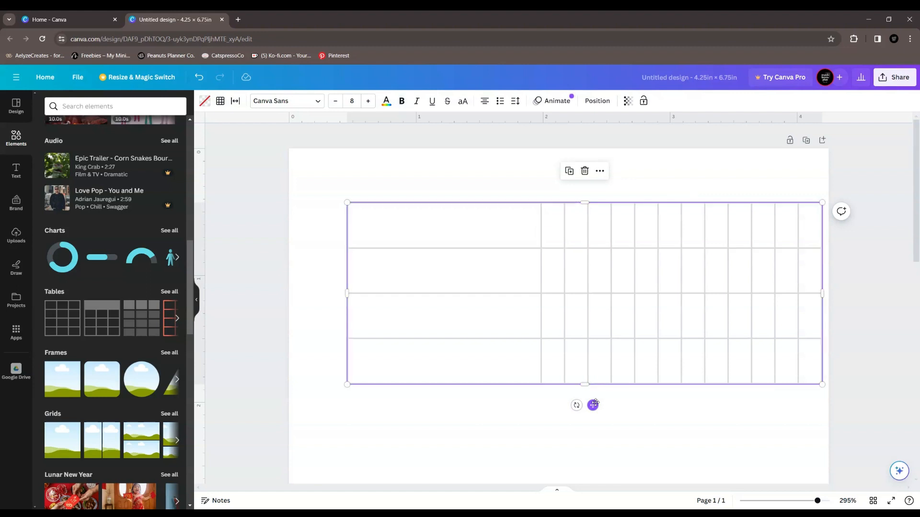
pyautogui.click(236, 102)
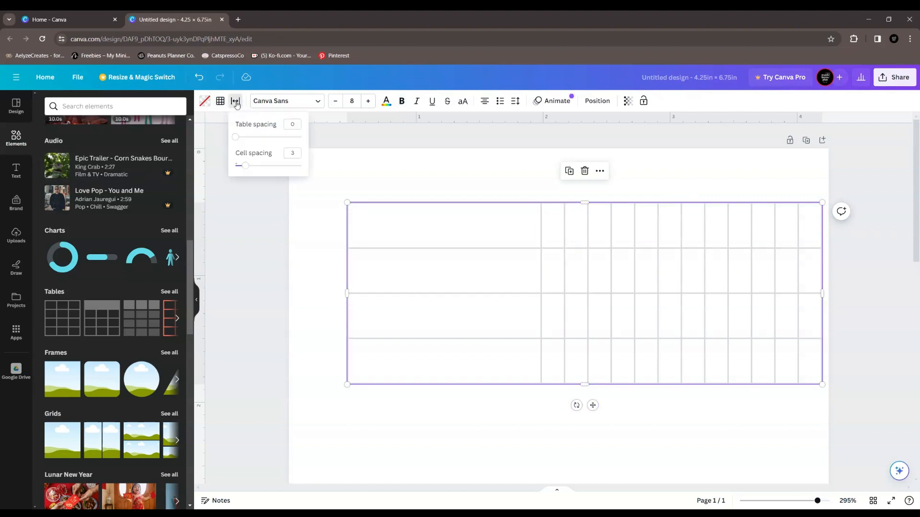
pyautogui.click(241, 167)
pyautogui.moveTo(242, 167); pyautogui.dragTo(240, 168)
# Step: Set the table's font size to 8 and shrink the table to about 3.7 × 0.8 in
pyautogui.click(352, 101)
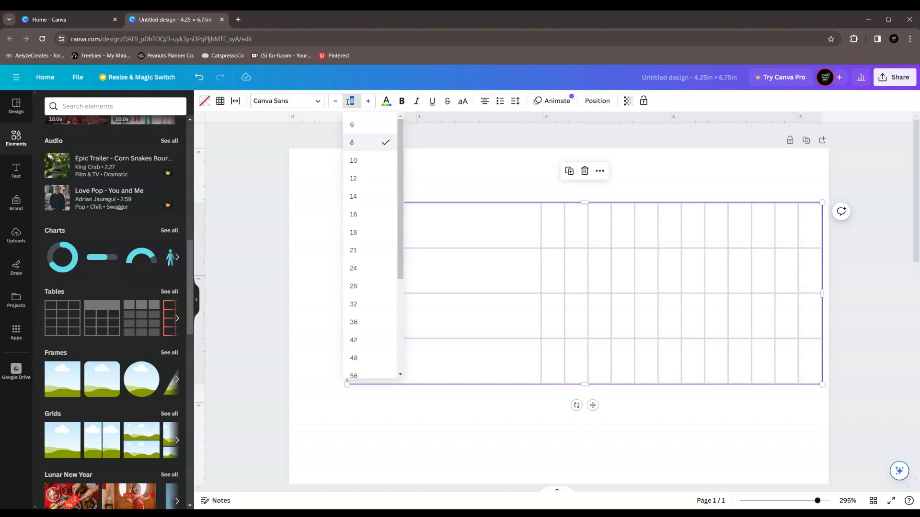
pyautogui.write('8')
pyautogui.press('Return')
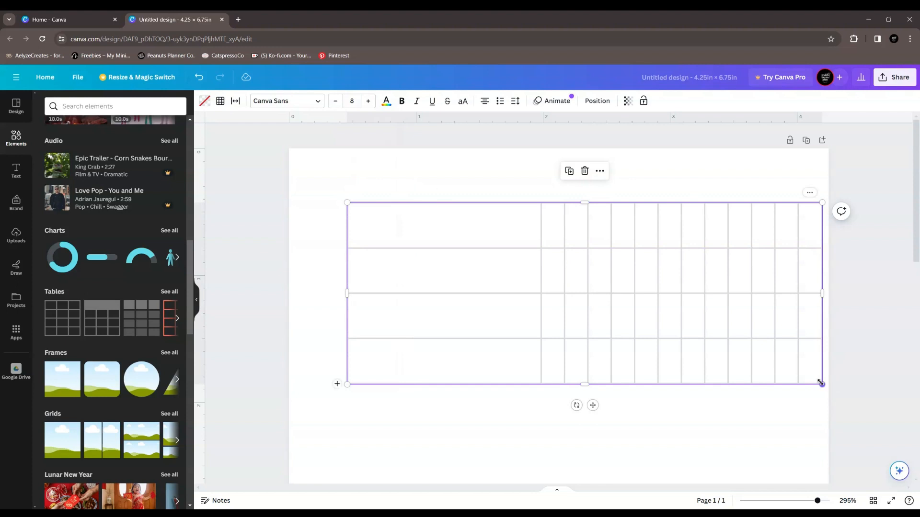
pyautogui.moveTo(823, 384); pyautogui.dragTo(811, 214)
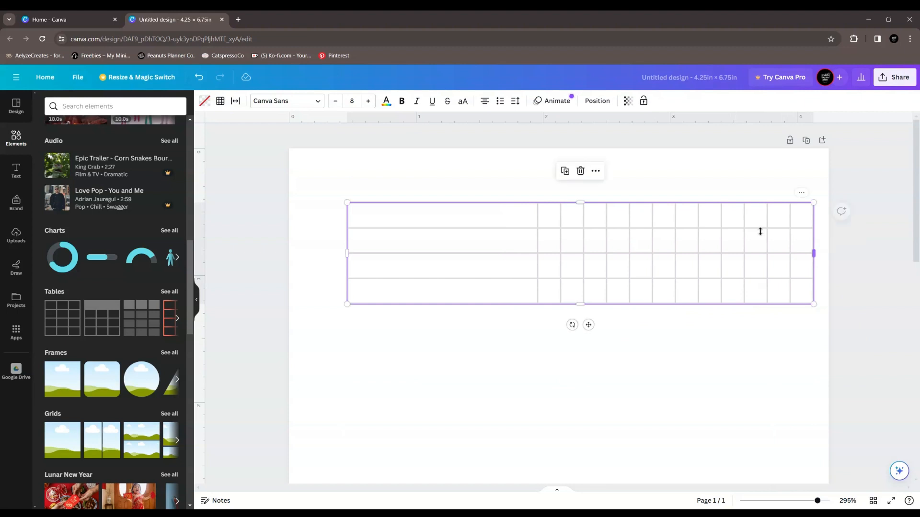
# Step: Select the top-row cells of the twelve narrow columns and widen the first column to about 1.8 in
pyautogui.click(550, 218)
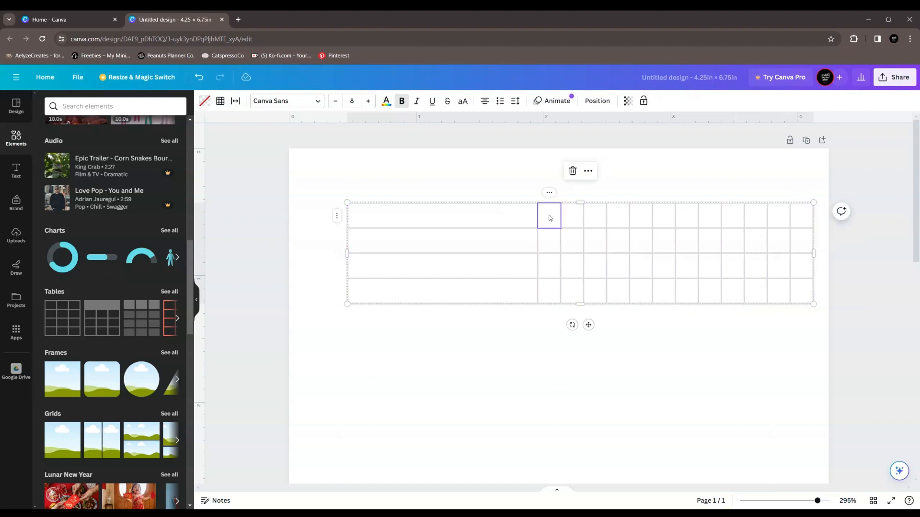
pyautogui.keyDown('shift'); pyautogui.click(803, 218); pyautogui.keyUp('shift')
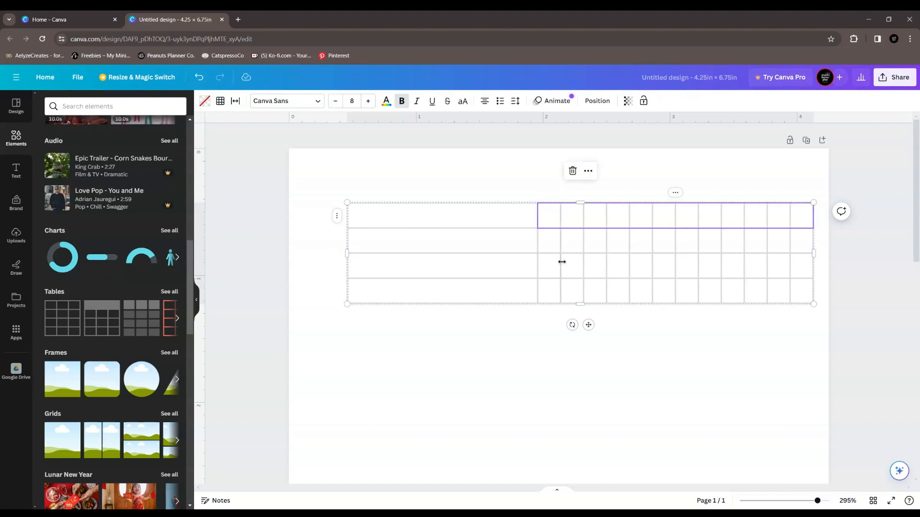
pyautogui.moveTo(537, 244); pyautogui.dragTo(639, 259)
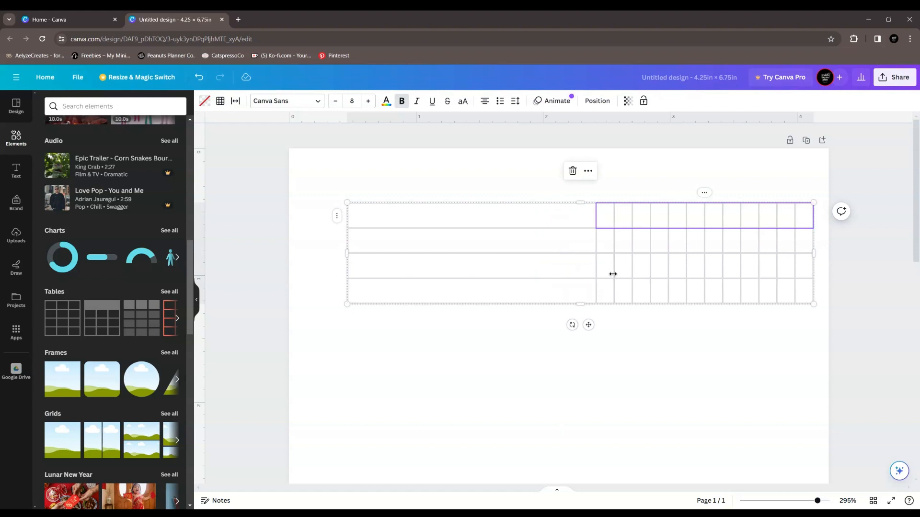
pyautogui.moveTo(596, 237); pyautogui.dragTo(577, 237)
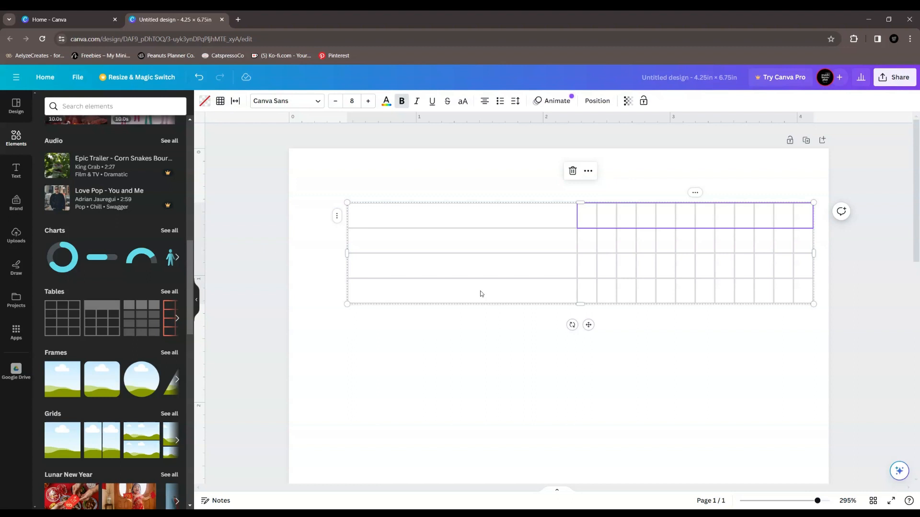
# Step: Fill the top-row cells of the twelve narrow columns with the month initials J, F, M, A, M, J, J, A, S, O, N, D
pyautogui.click(589, 216)
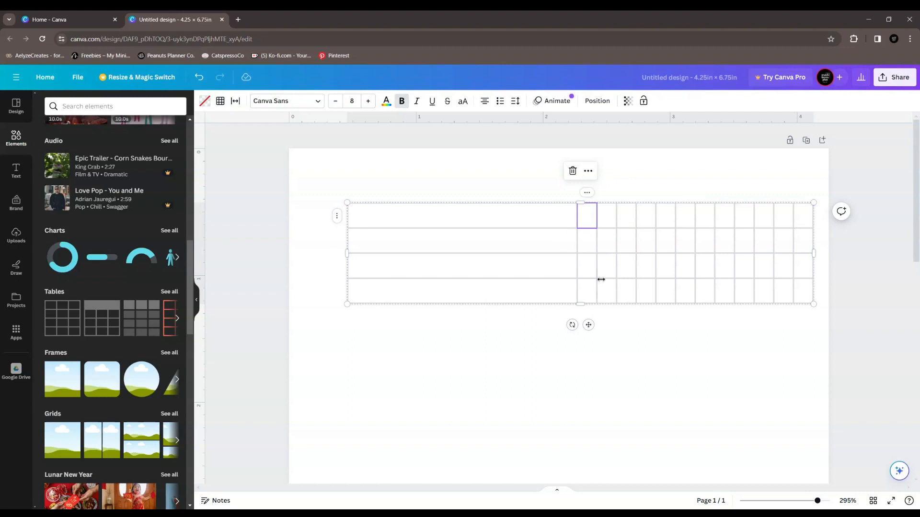
pyautogui.click(588, 222)
pyautogui.write('J')
pyautogui.press('Tab')
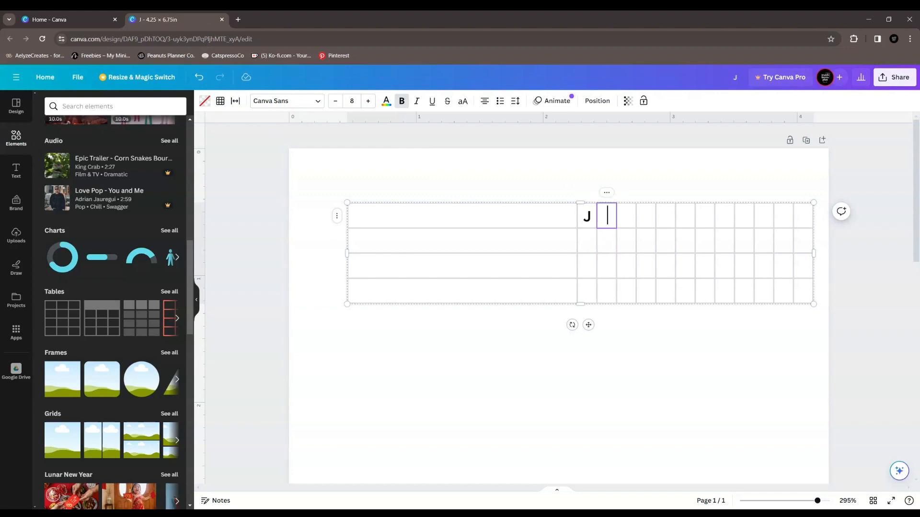
pyautogui.write('F')
pyautogui.press('Tab')
pyautogui.write('M')
pyautogui.press('Tab')
pyautogui.write('A')
pyautogui.press('Tab')
pyautogui.write('M')
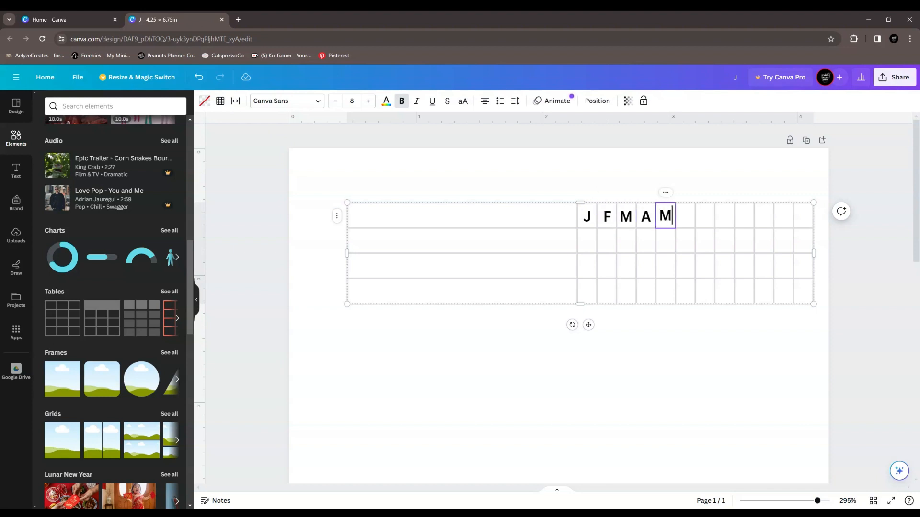
pyautogui.press('Tab')
pyautogui.write('J')
pyautogui.press('Tab')
pyautogui.write('J')
pyautogui.press('Tab')
pyautogui.write('A')
pyautogui.press('Tab')
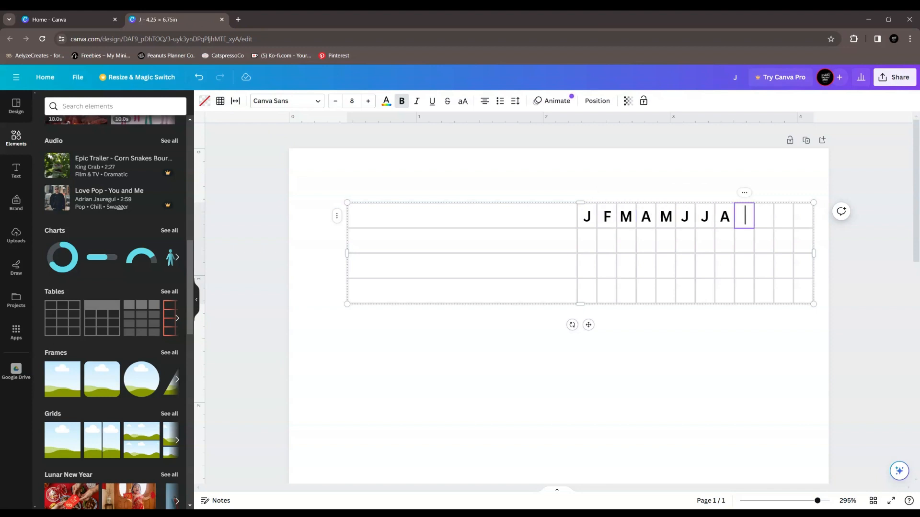
pyautogui.write('S')
pyautogui.press('Tab')
pyautogui.write('O')
pyautogui.press('Tab')
pyautogui.write('N')
pyautogui.press('Tab')
pyautogui.write('D')
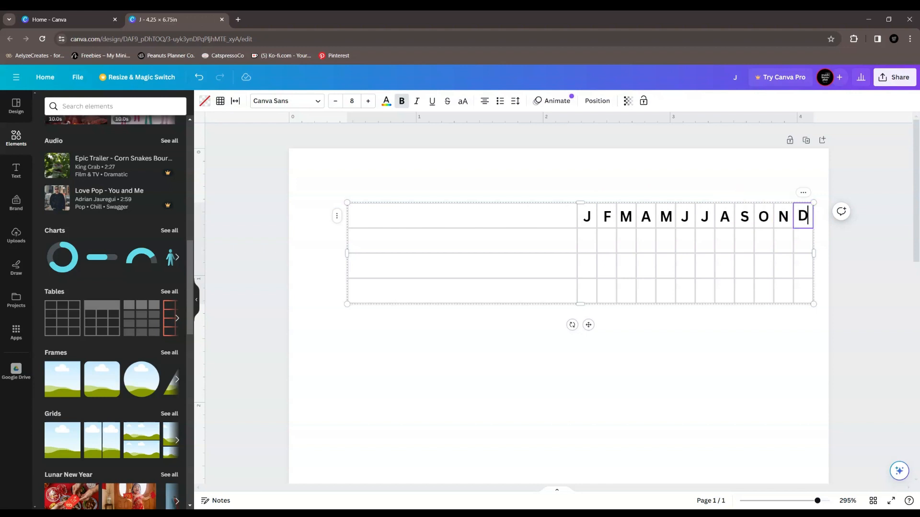
# Step: Change the whole table's font to Times New Roman and remove the bold formatting
pyautogui.click(590, 325)
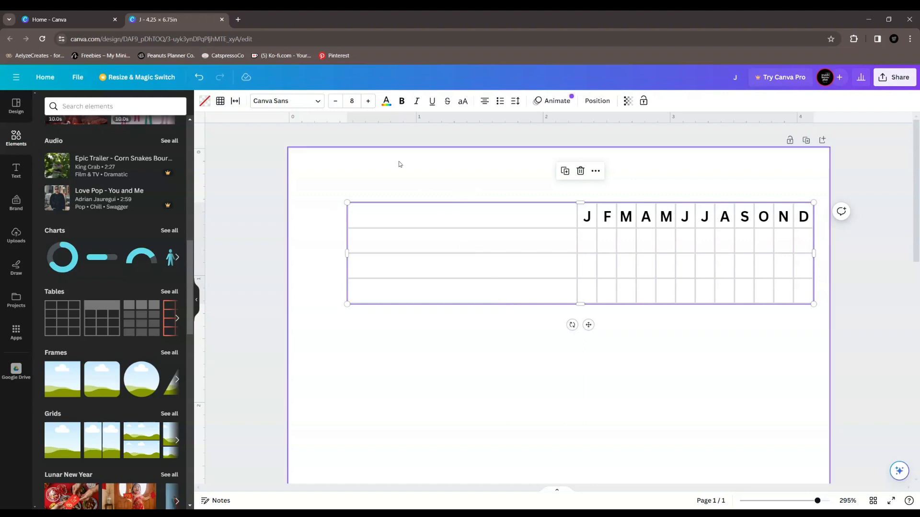
pyautogui.click(294, 101)
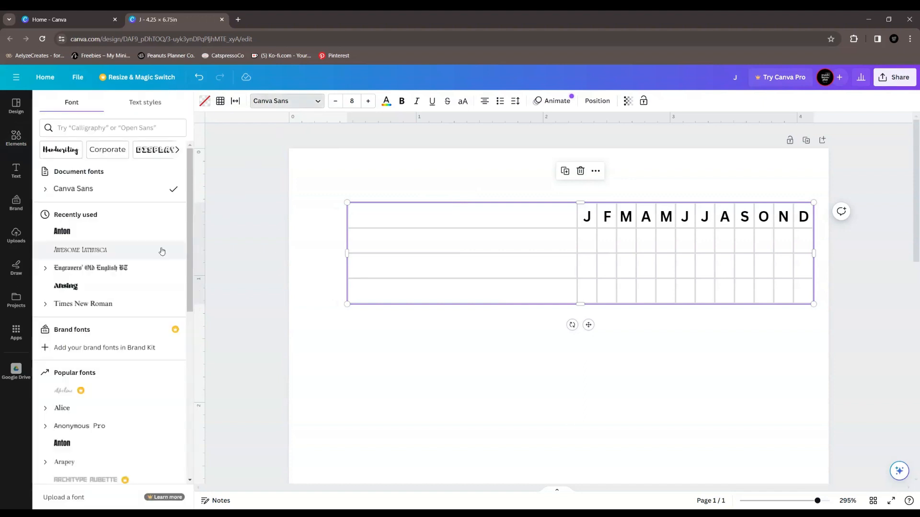
pyautogui.click(118, 302)
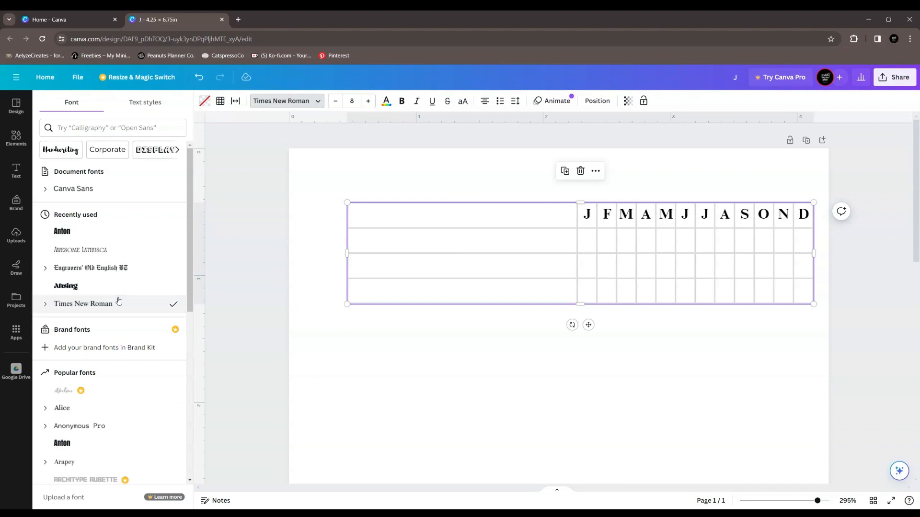
pyautogui.click(402, 101)
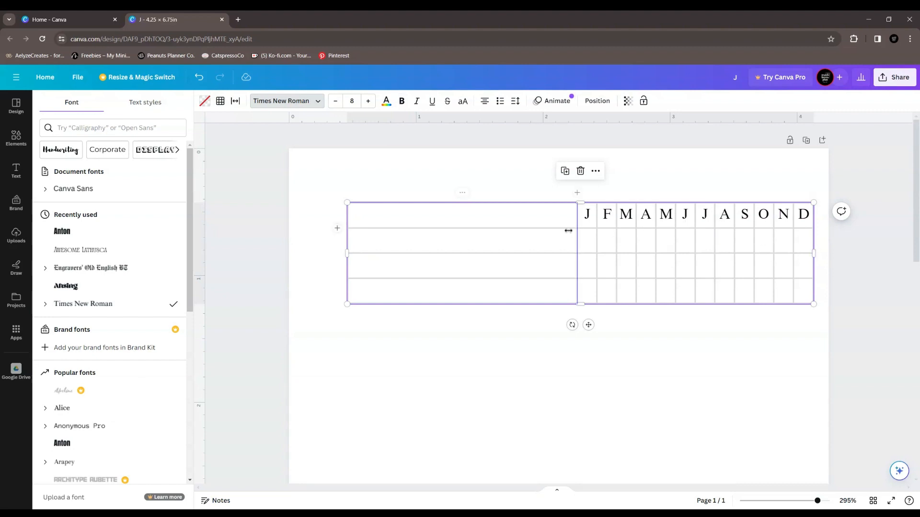
# Step: Color the table's text Dark Gray #545454 and make it italic
pyautogui.click(386, 100)
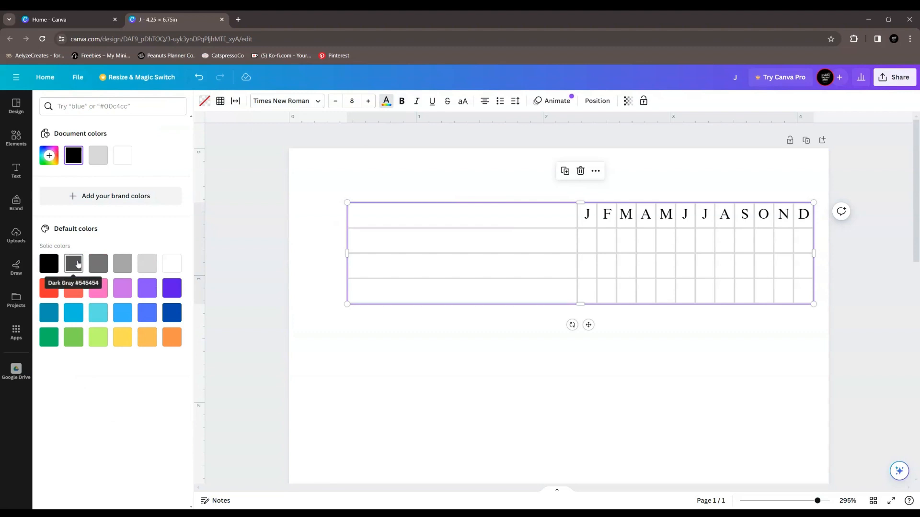
pyautogui.click(78, 264)
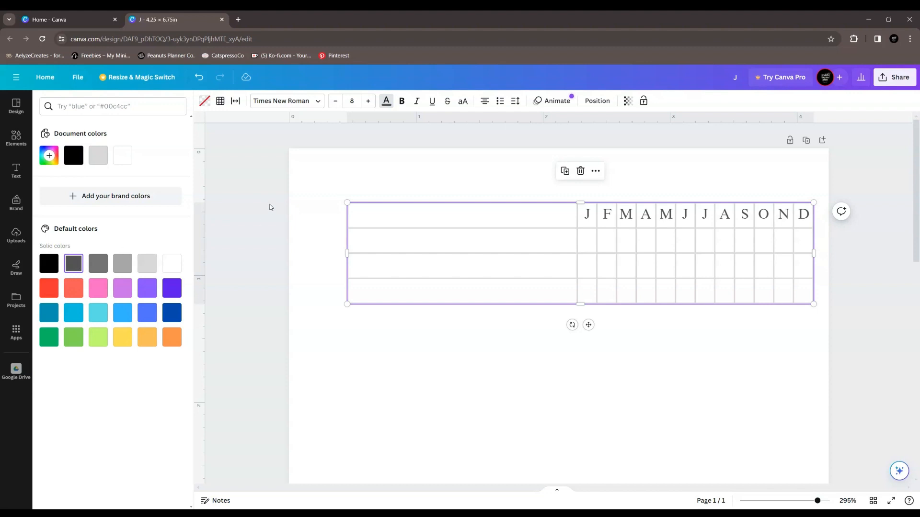
pyautogui.click(417, 101)
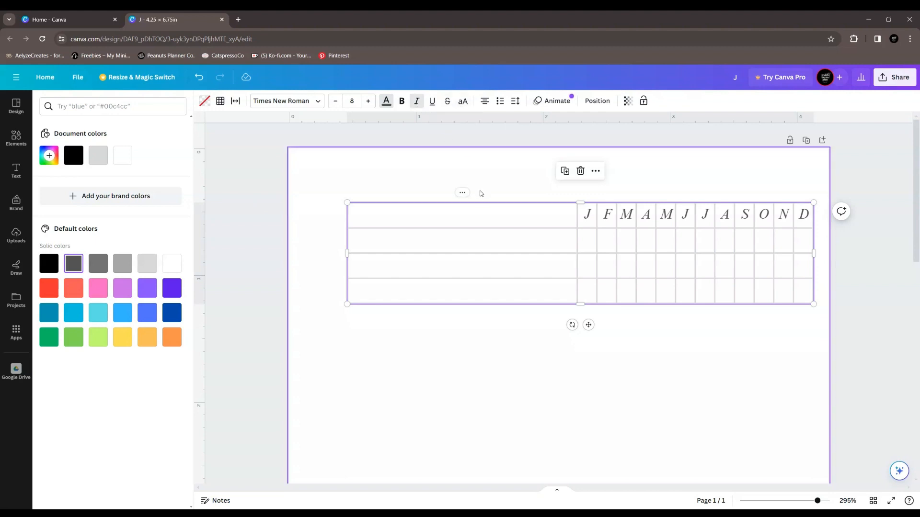
# Step: Reduce the whole table's font size to 7 and shorten the table to about 0.7 in tall
pyautogui.click(592, 219)
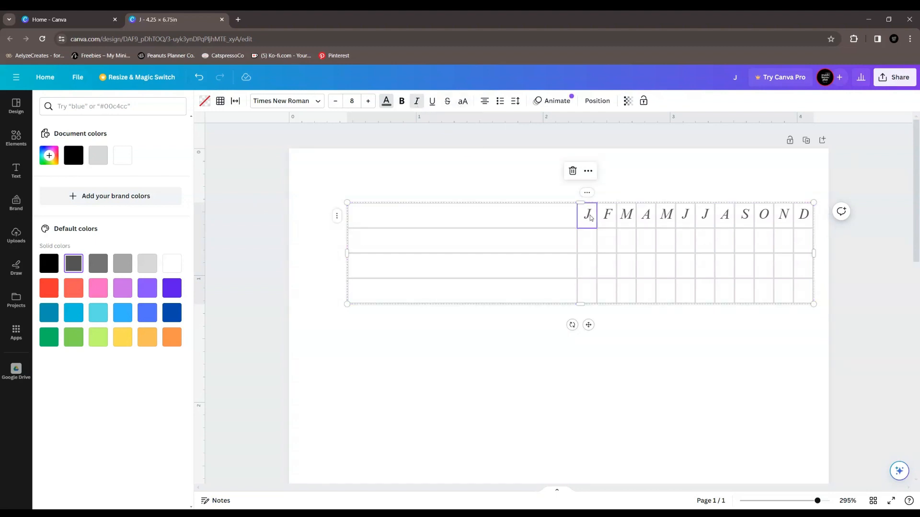
pyautogui.keyDown('shift'); pyautogui.click(811, 216); pyautogui.keyUp('shift')
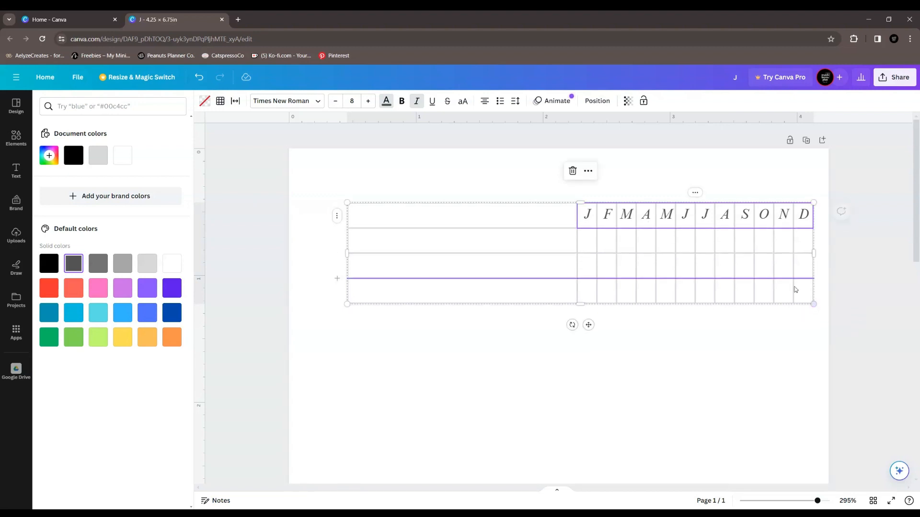
pyautogui.click(588, 325)
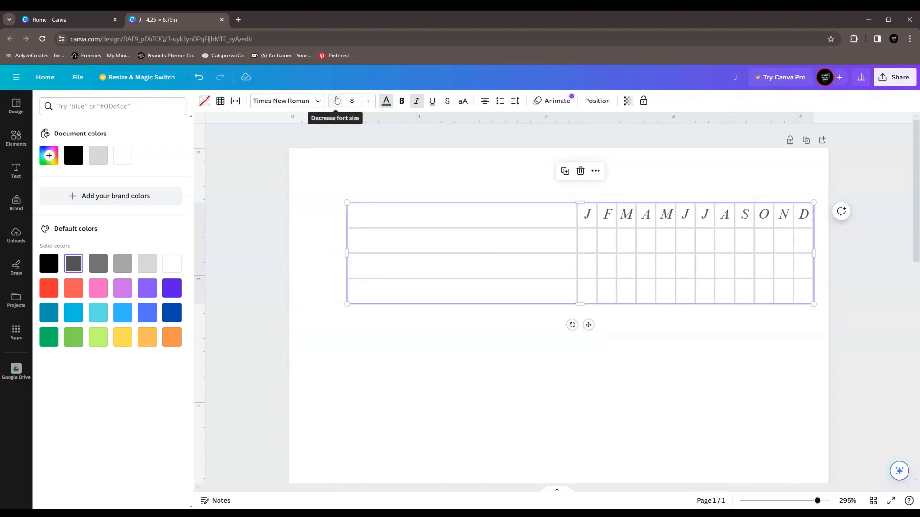
pyautogui.click(337, 101)
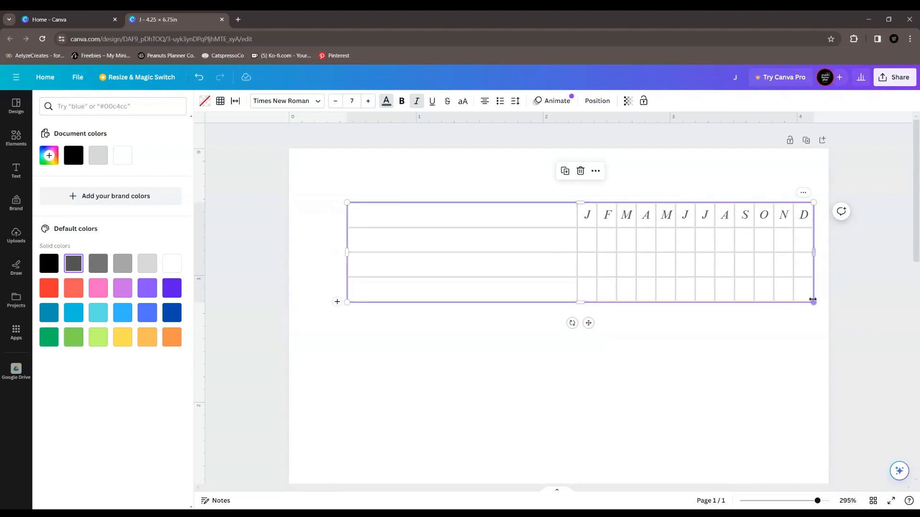
pyautogui.moveTo(814, 302); pyautogui.dragTo(811, 286)
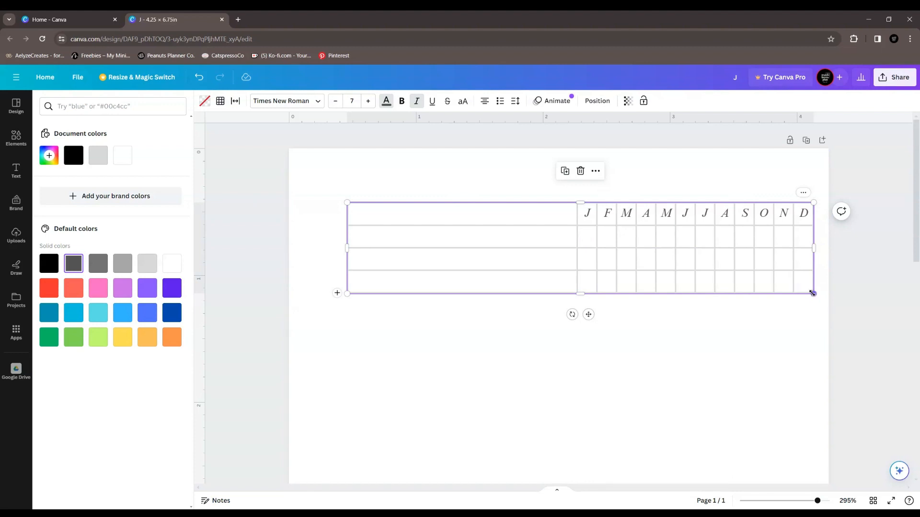
# Step: Reduce the table's font size to 6, shorten the table to about 0.6 in tall, and deselect it
pyautogui.moveTo(813, 293); pyautogui.dragTo(813, 283)
pyautogui.click(336, 102)
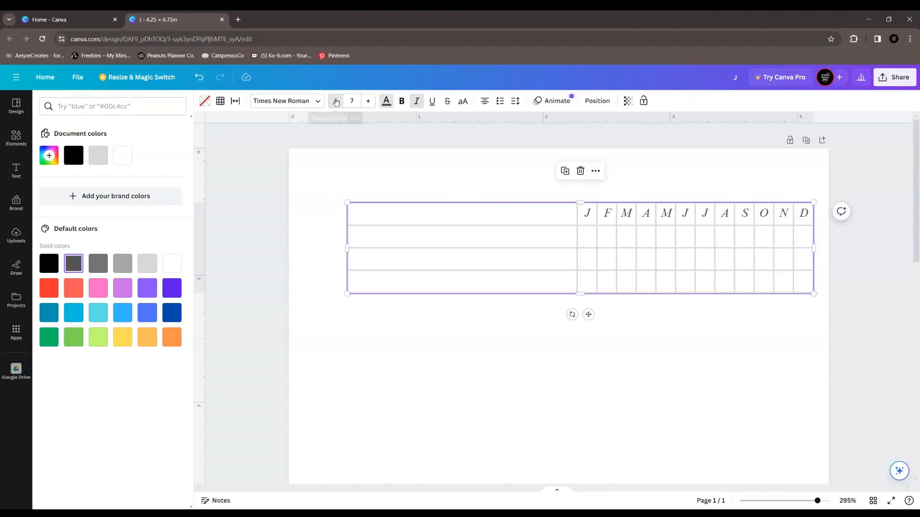
pyautogui.moveTo(813, 292); pyautogui.dragTo(816, 283)
pyautogui.click(709, 326)
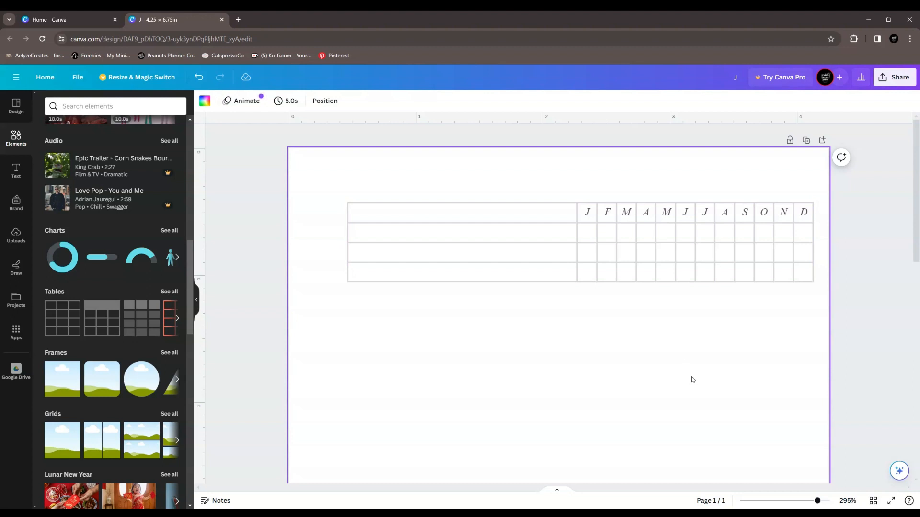
pyautogui.moveTo(817, 500); pyautogui.dragTo(797, 500)
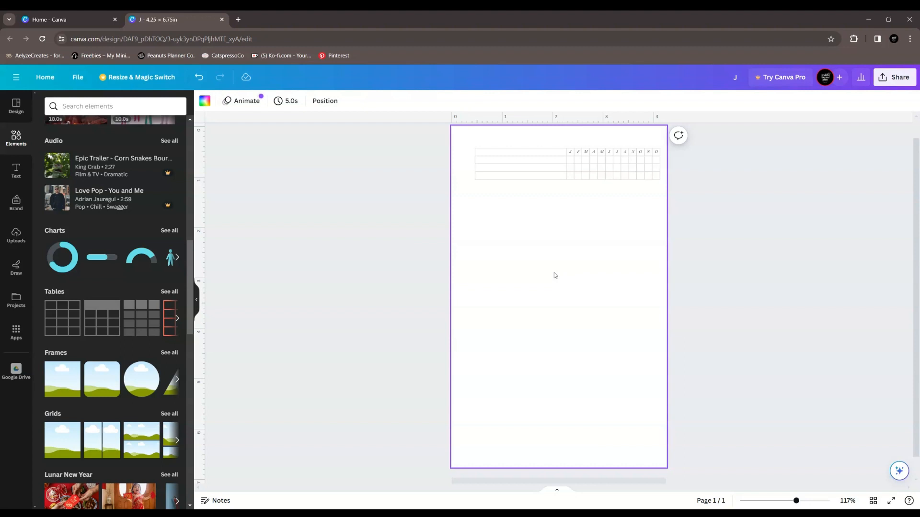
pyautogui.click(532, 162)
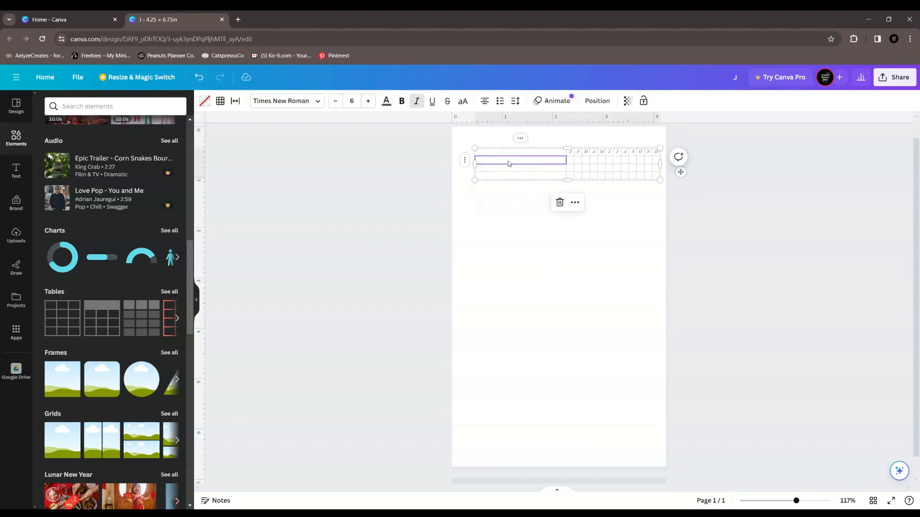
pyautogui.click(513, 155)
pyautogui.moveTo(508, 154); pyautogui.dragTo(503, 177)
pyautogui.rightClick(501, 171)
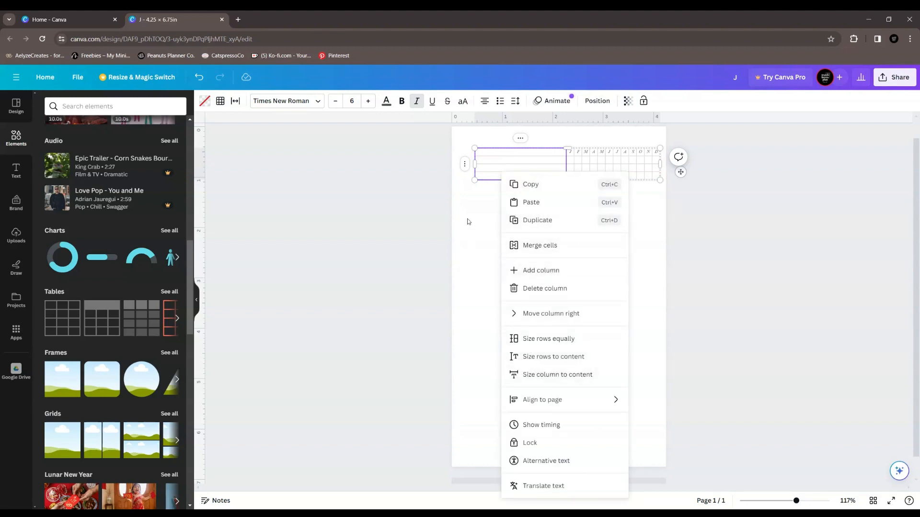
pyautogui.click(488, 223)
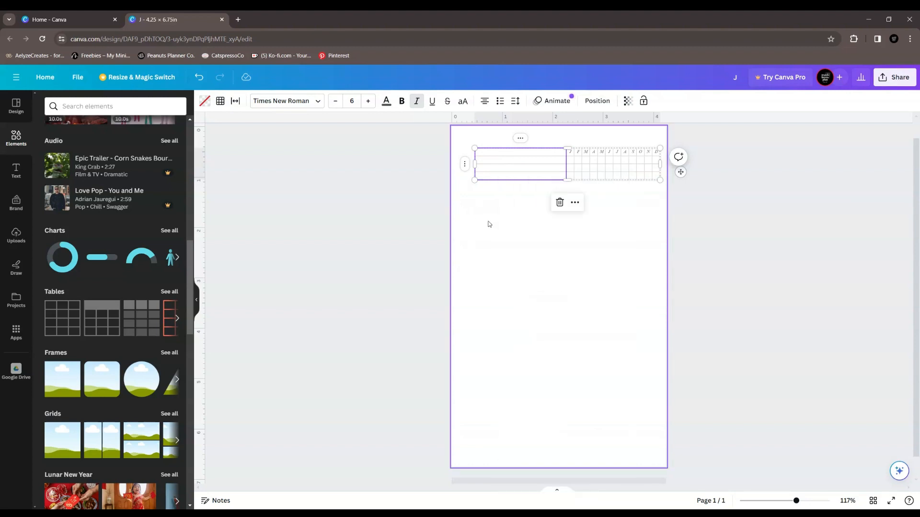
# Step: Add 3 rows based on the three blank rows below the header, then add 6 more based on all six blank rows
pyautogui.click(501, 161)
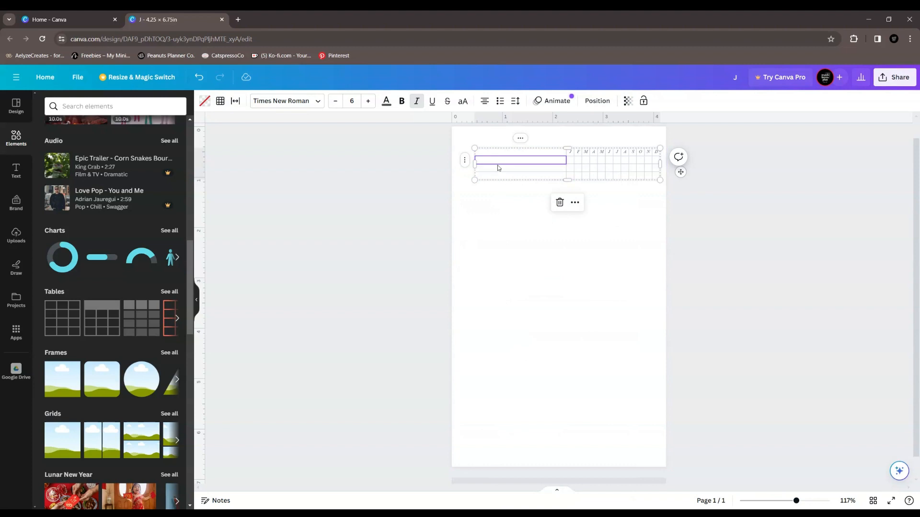
pyautogui.moveTo(501, 165); pyautogui.dragTo(501, 177)
pyautogui.rightClick(502, 177)
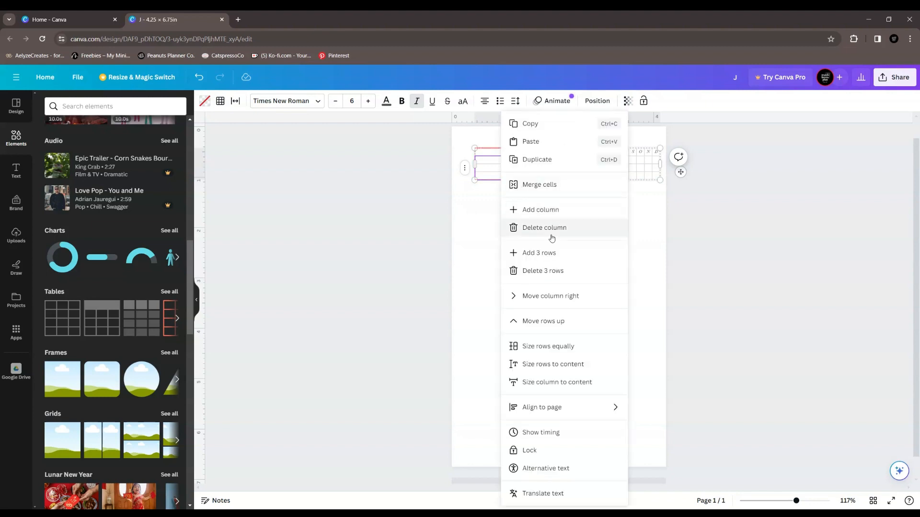
pyautogui.click(550, 252)
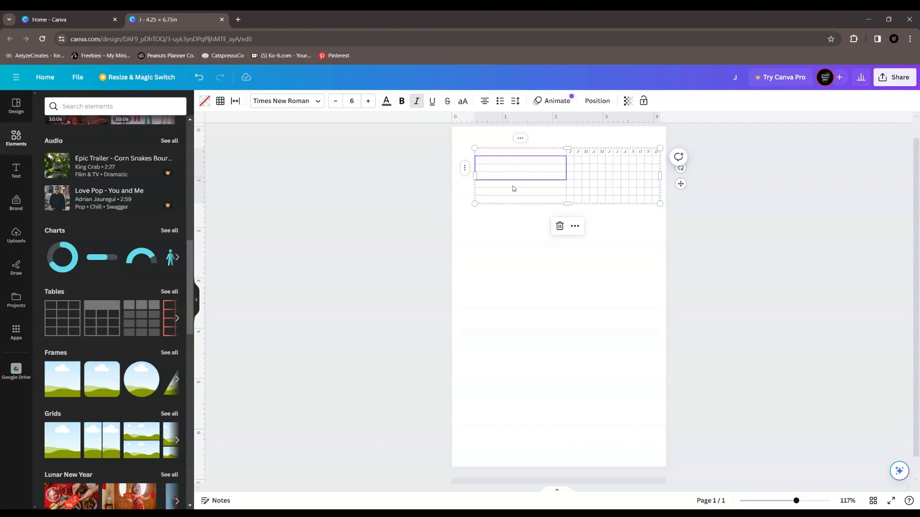
pyautogui.keyDown('shift'); pyautogui.click(513, 201); pyautogui.keyUp('shift')
pyautogui.rightClick(512, 204)
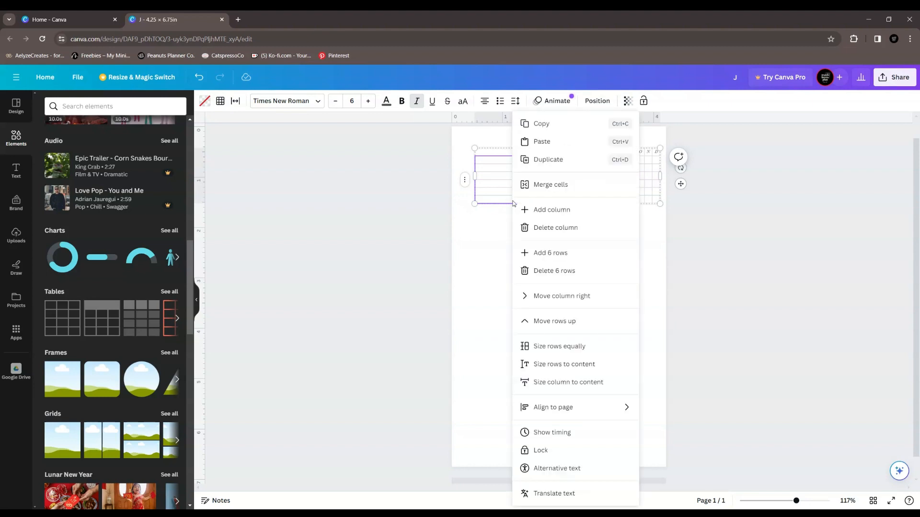
pyautogui.click(540, 252)
# Step: Select the twelve blank rows below the header, add 12 rows twice, and deselect the table
pyautogui.keyDown('shift'); pyautogui.click(510, 250); pyautogui.keyUp('shift')
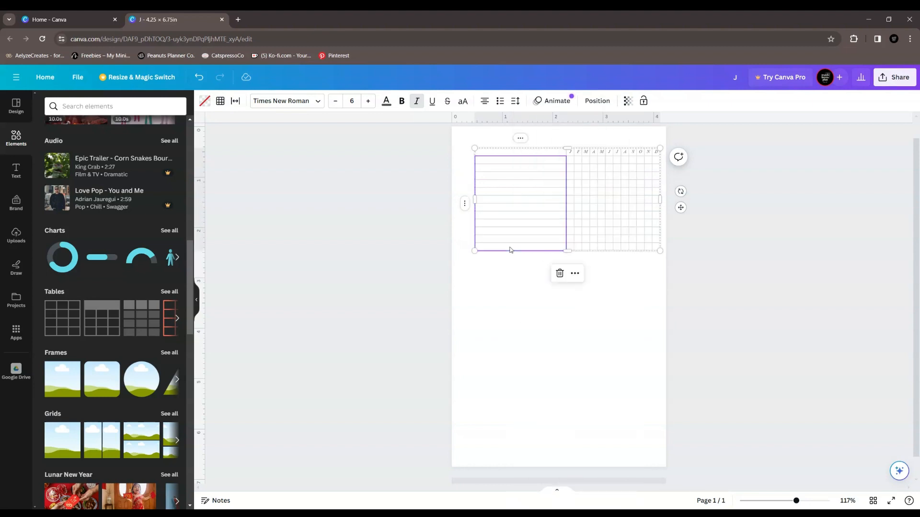
pyautogui.rightClick(511, 250)
pyautogui.click(533, 253)
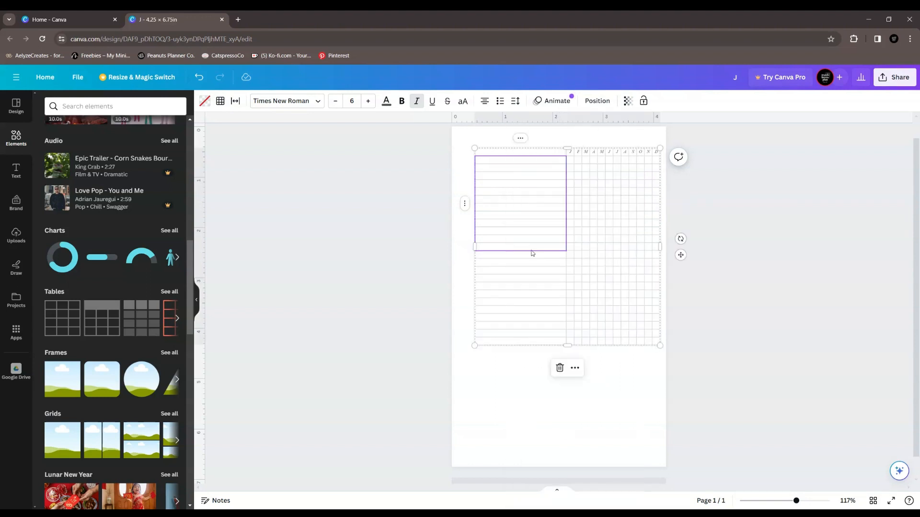
pyautogui.rightClick(516, 249)
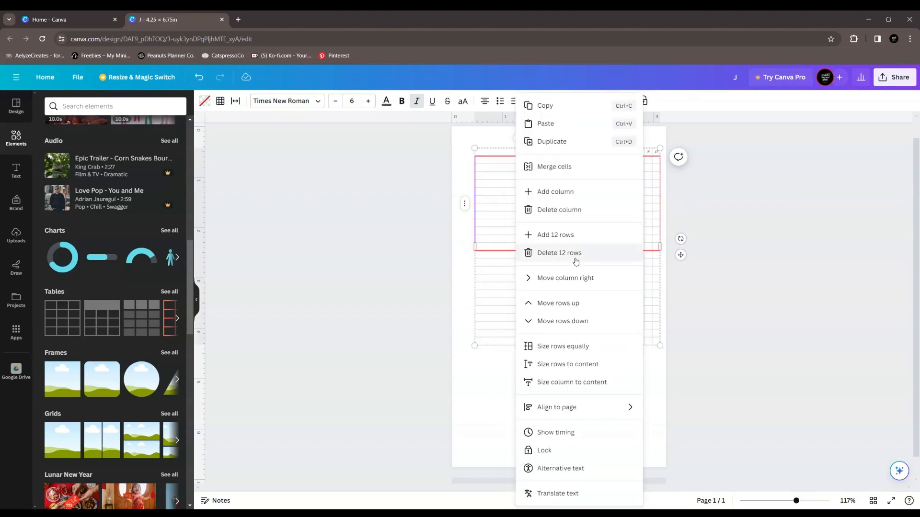
pyautogui.click(572, 239)
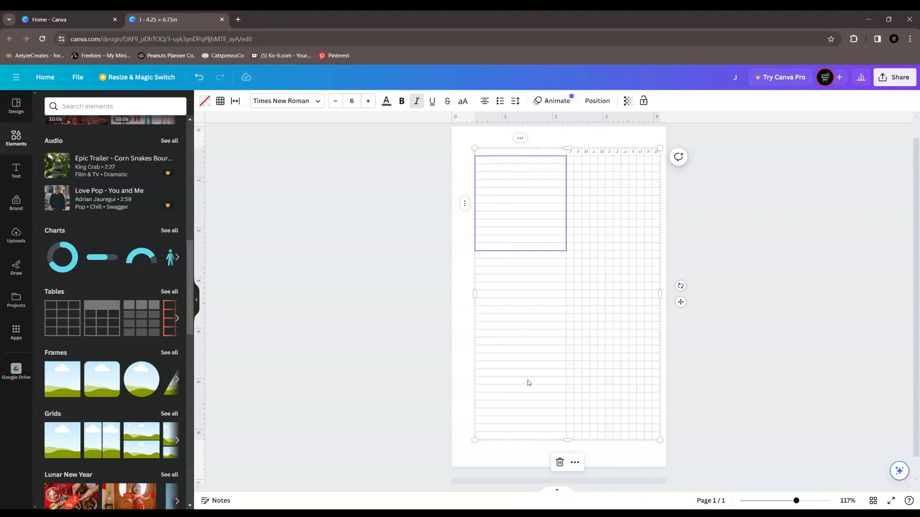
pyautogui.click(424, 272)
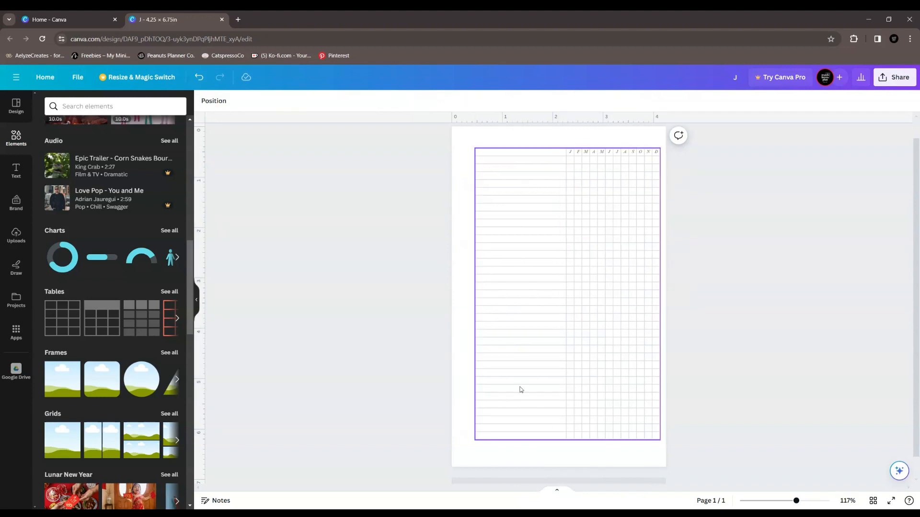
# Step: Add 2 more rows at the end of the table based on its last two rows, and deselect it
pyautogui.click(537, 437)
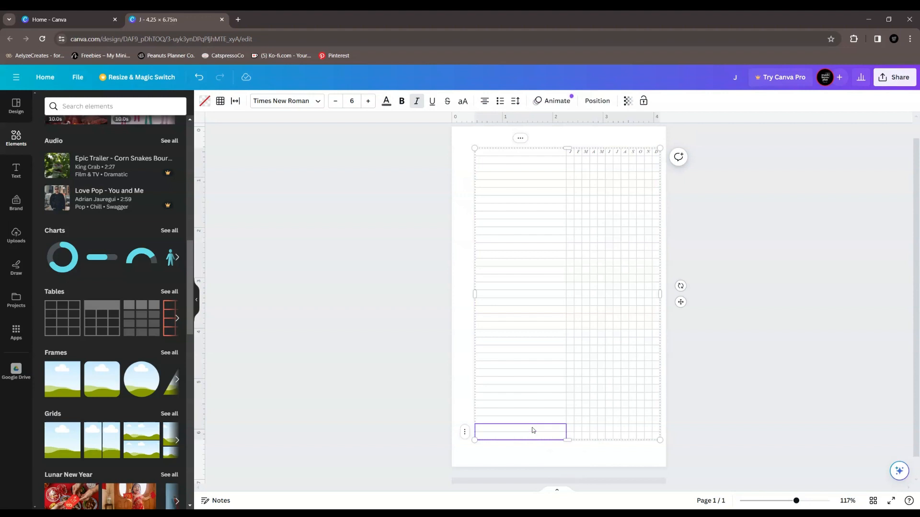
pyautogui.rightClick(533, 431)
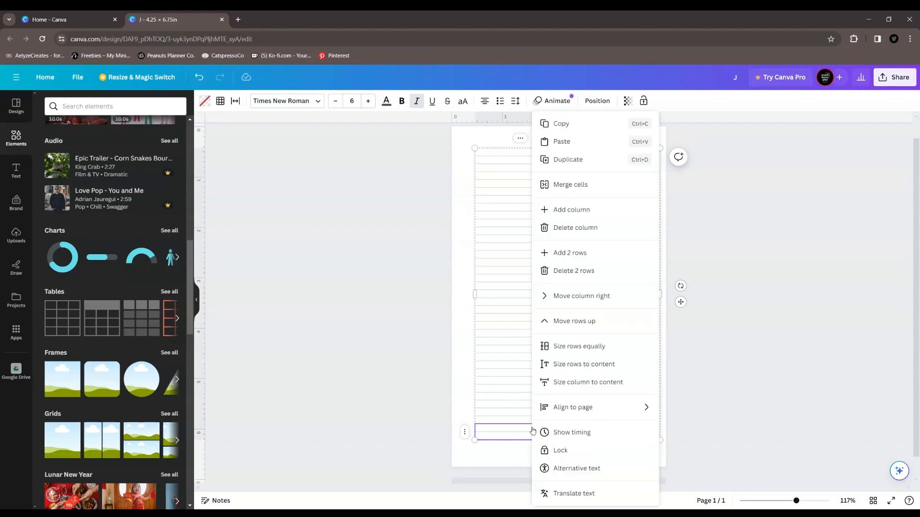
pyautogui.click(585, 253)
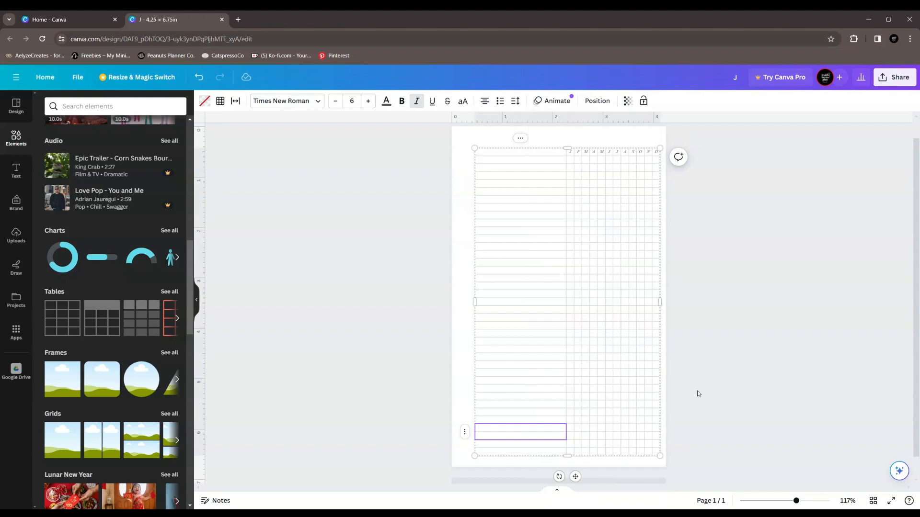
pyautogui.click(761, 371)
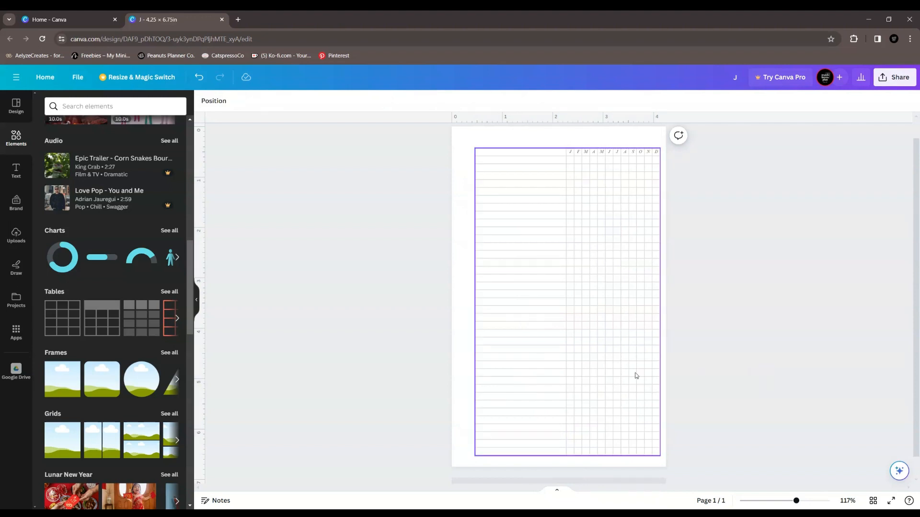
# Step: Shift the table slightly down and to the right, and narrow it to about 3.6 in wide
pyautogui.click(634, 351)
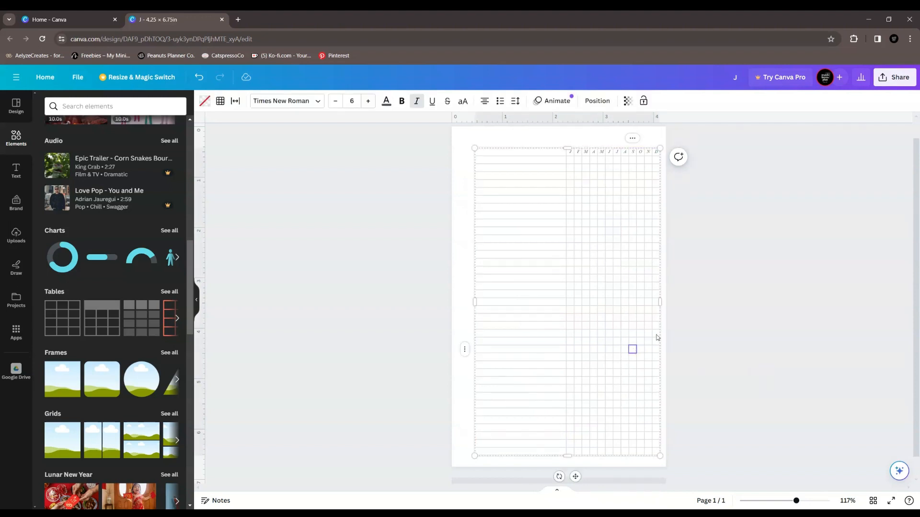
pyautogui.moveTo(573, 476); pyautogui.dragTo(573, 478)
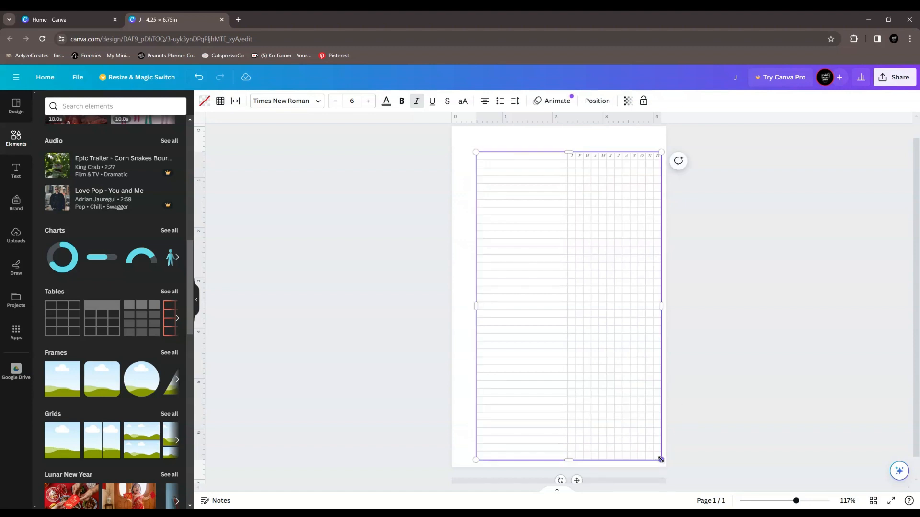
pyautogui.moveTo(660, 459); pyautogui.dragTo(660, 460)
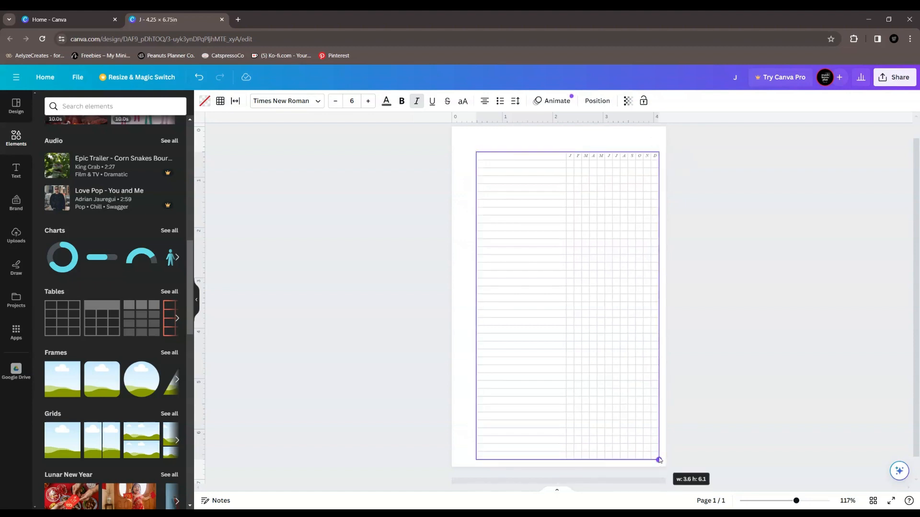
pyautogui.click(736, 404)
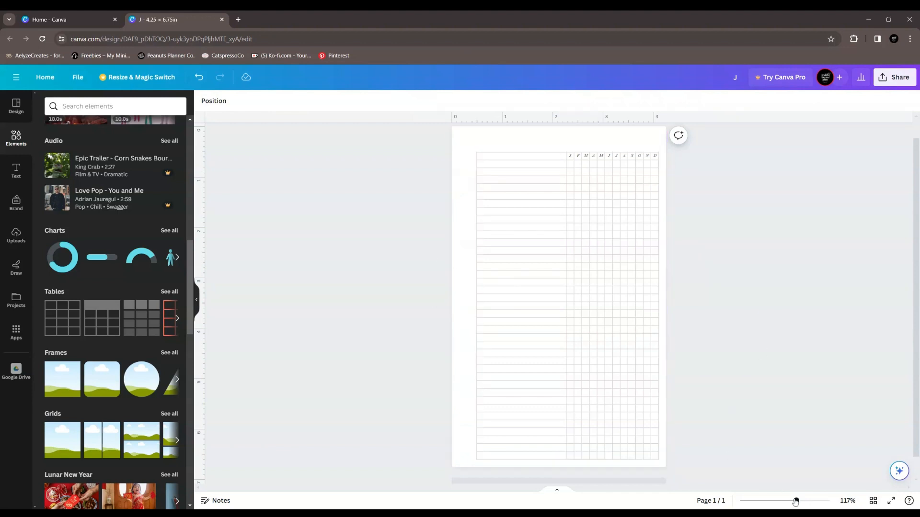
# Step: Color only the outer border of the whole table Gray #737373 and deselect the table
pyautogui.moveTo(796, 500); pyautogui.dragTo(809, 500)
pyautogui.scroll(2, 732, 396)
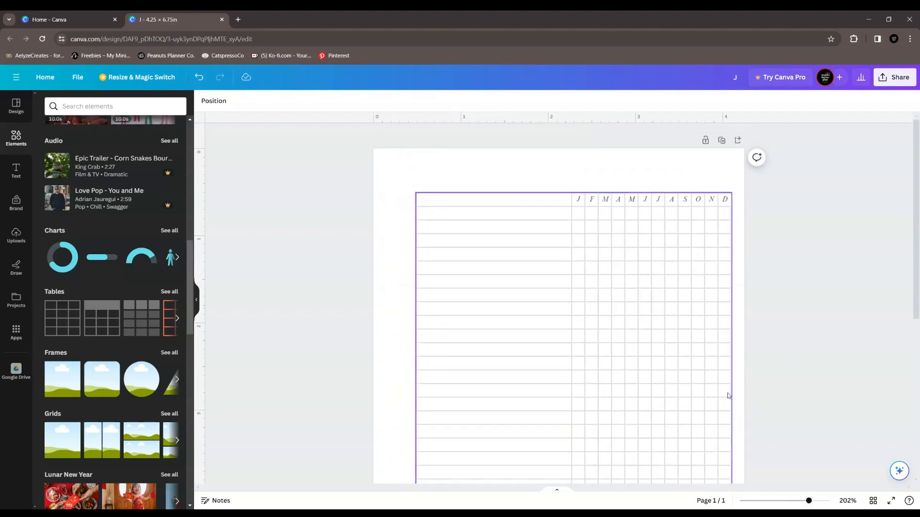
pyautogui.scroll(-2, 698, 350)
pyautogui.click(699, 352)
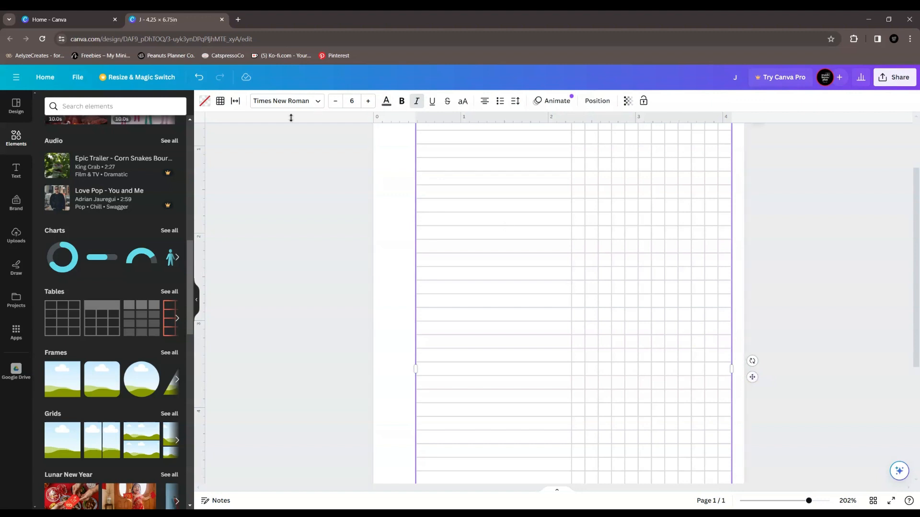
pyautogui.scroll(2, 495, 310)
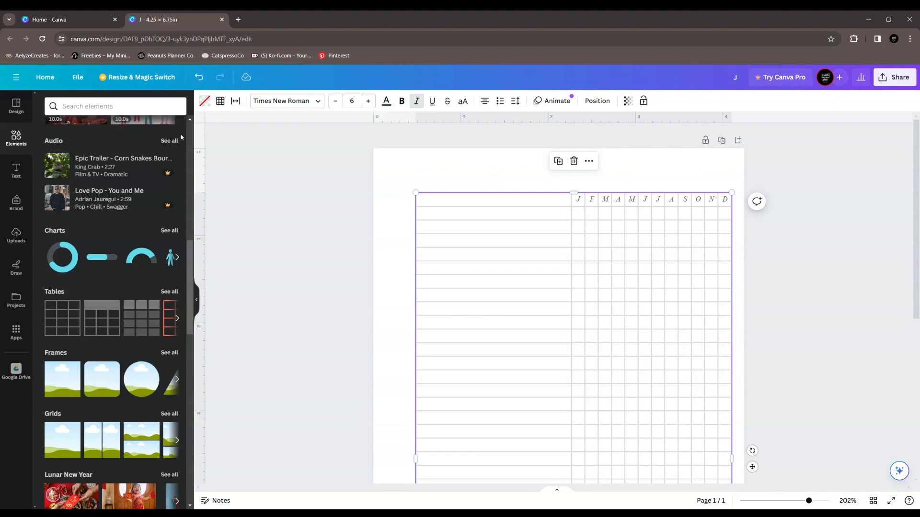
pyautogui.click(220, 102)
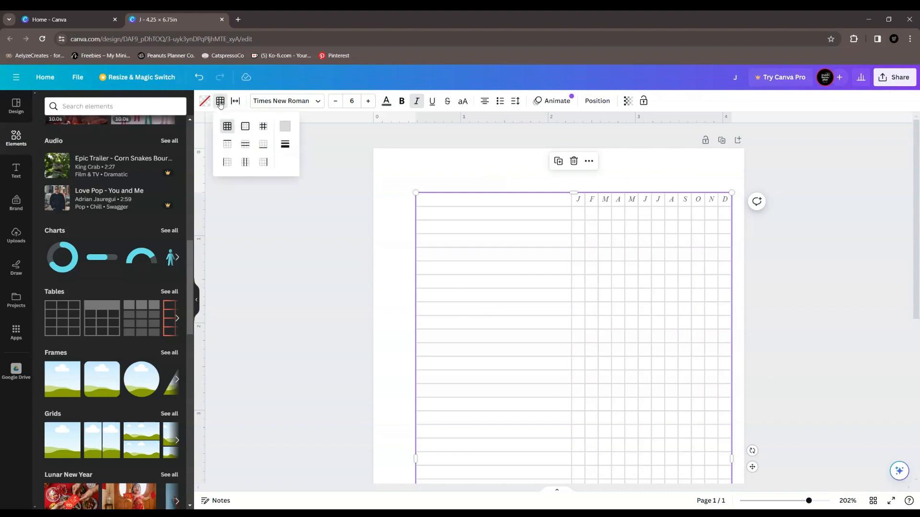
pyautogui.click(248, 127)
pyautogui.click(285, 127)
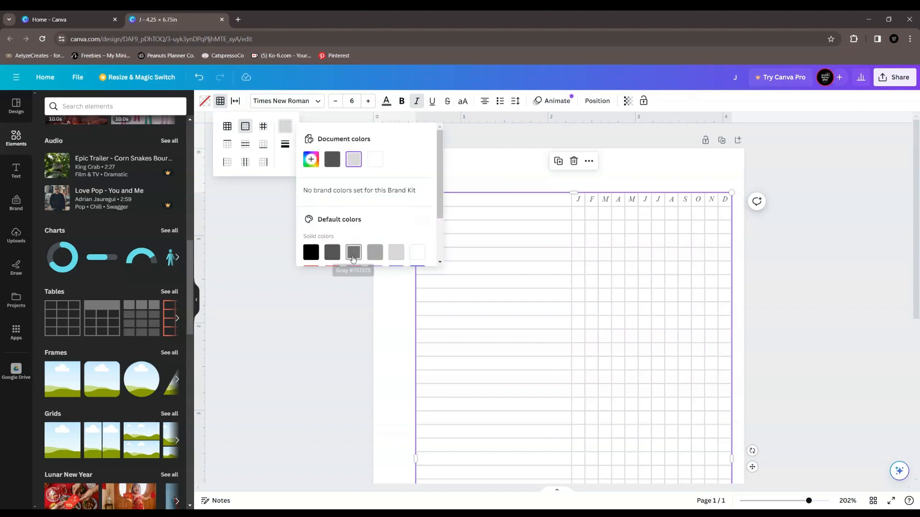
pyautogui.click(354, 254)
pyautogui.click(339, 314)
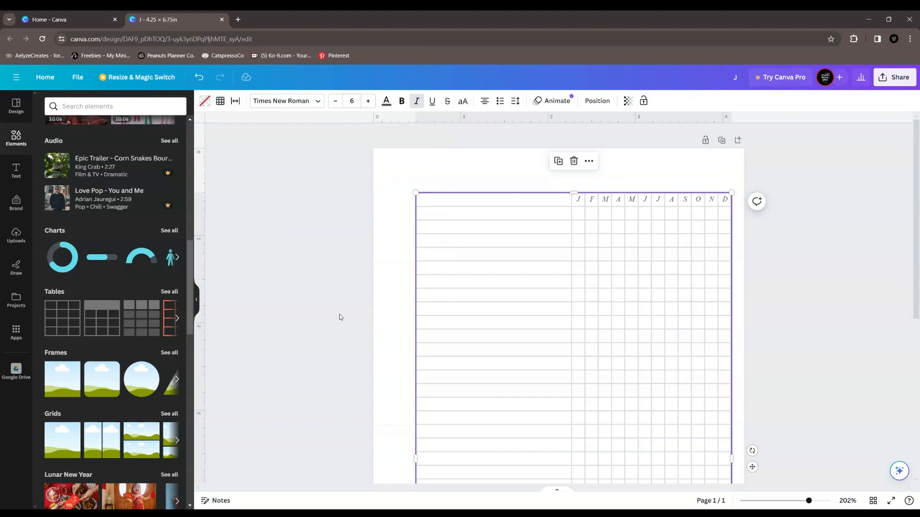
pyautogui.click(340, 315)
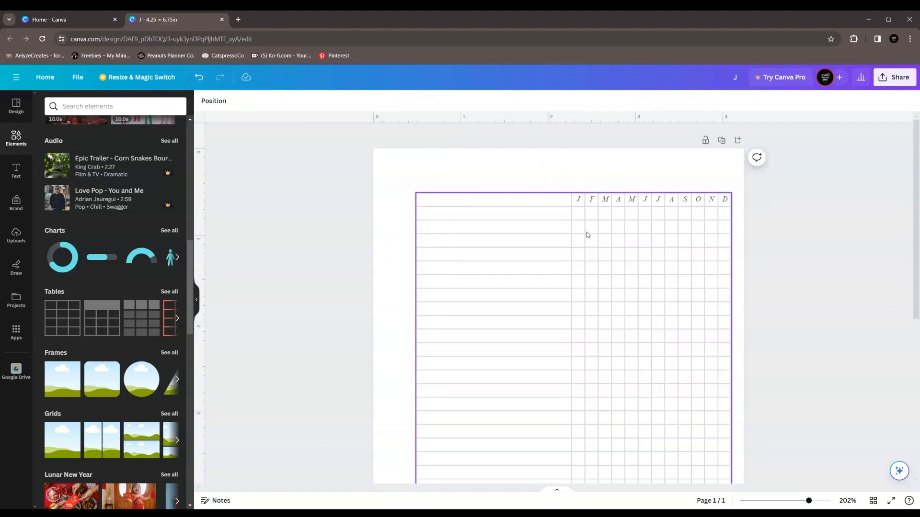
# Step: Color only the bottom border of the whole header row with the medium gray one shade lighter than the outer border's gray
pyautogui.scroll(-4, 893, 325)
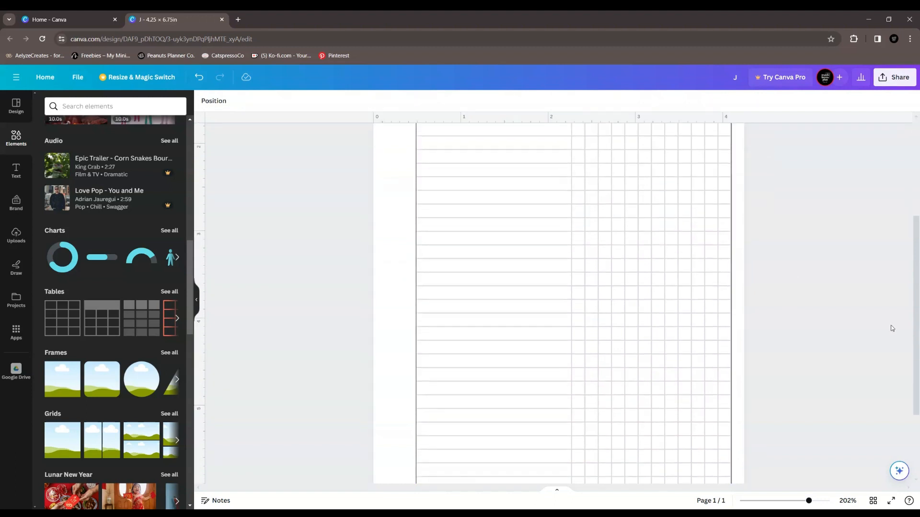
pyautogui.scroll(-3, 892, 329)
pyautogui.scroll(7, 891, 326)
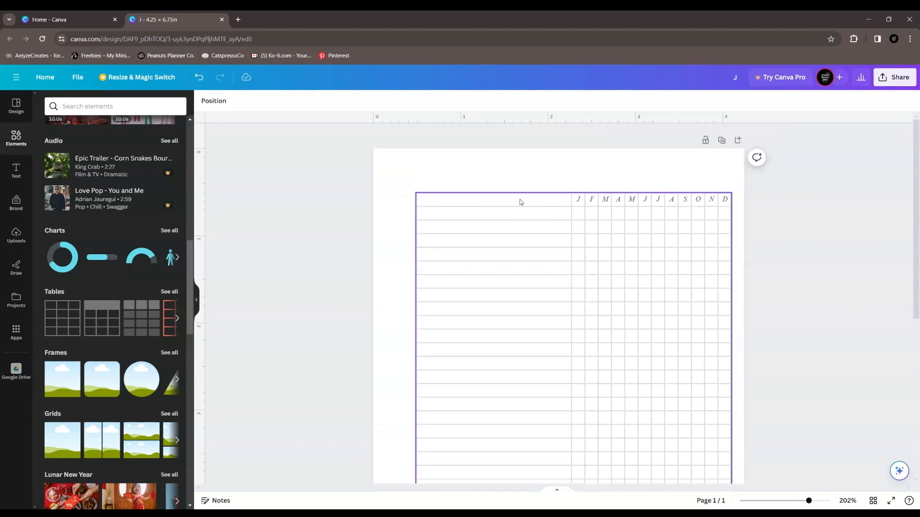
pyautogui.click(521, 202)
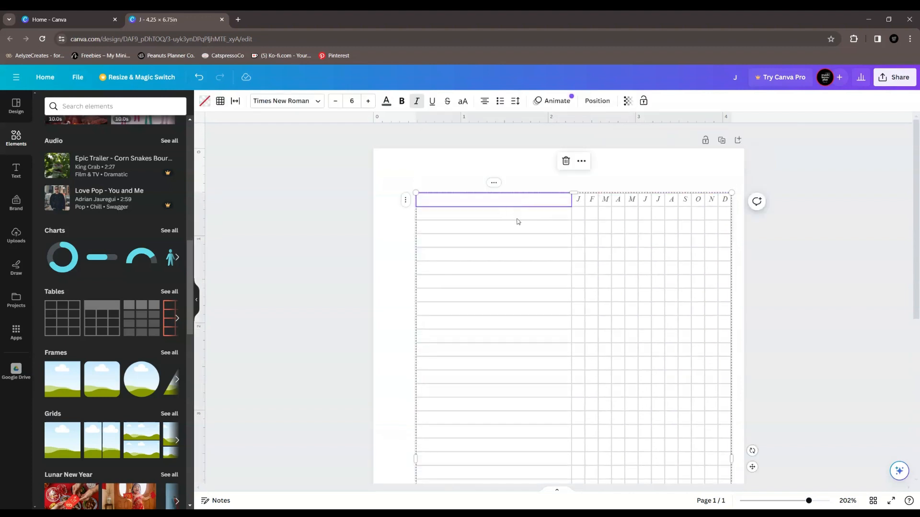
pyautogui.keyDown('shift'); pyautogui.click(725, 200); pyautogui.keyUp('shift')
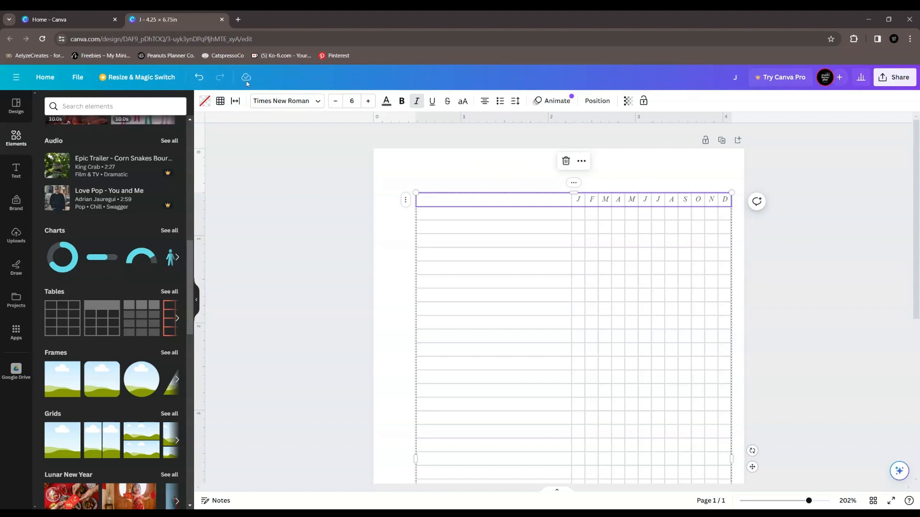
pyautogui.click(220, 101)
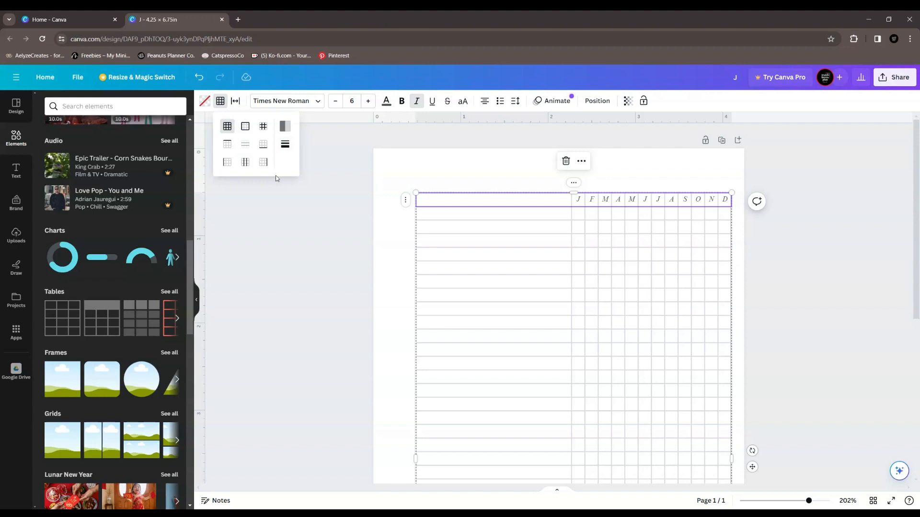
pyautogui.click(263, 144)
pyautogui.click(287, 126)
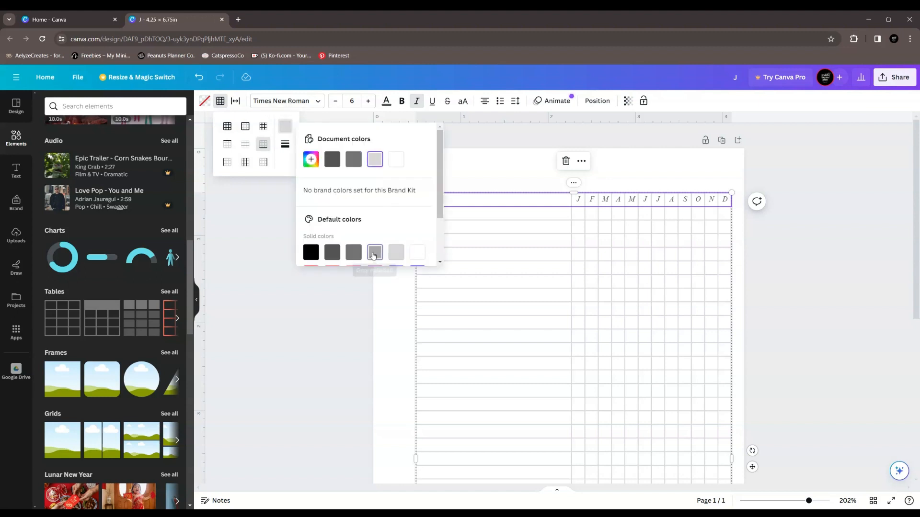
pyautogui.click(373, 254)
pyautogui.click(339, 301)
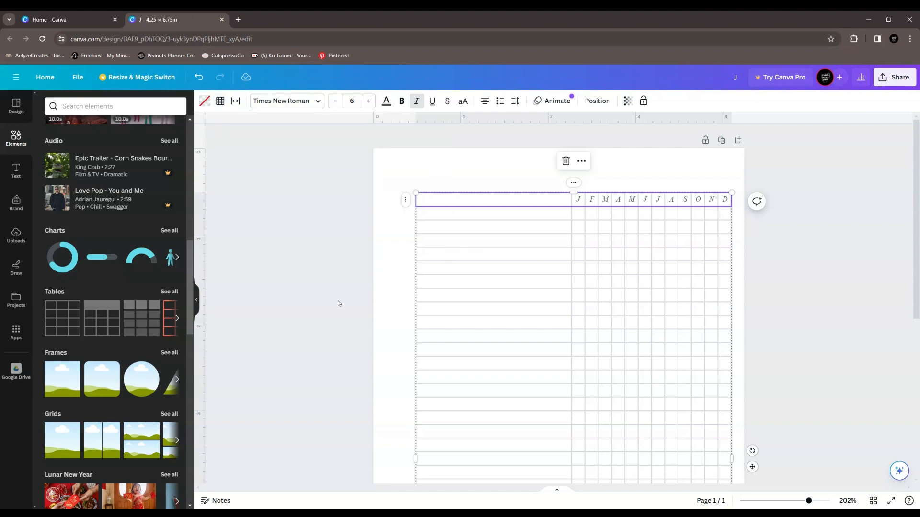
# Step: Color only the right border of the entire wide first column Gray #a6a6a6 and deselect the table
pyautogui.click(338, 301)
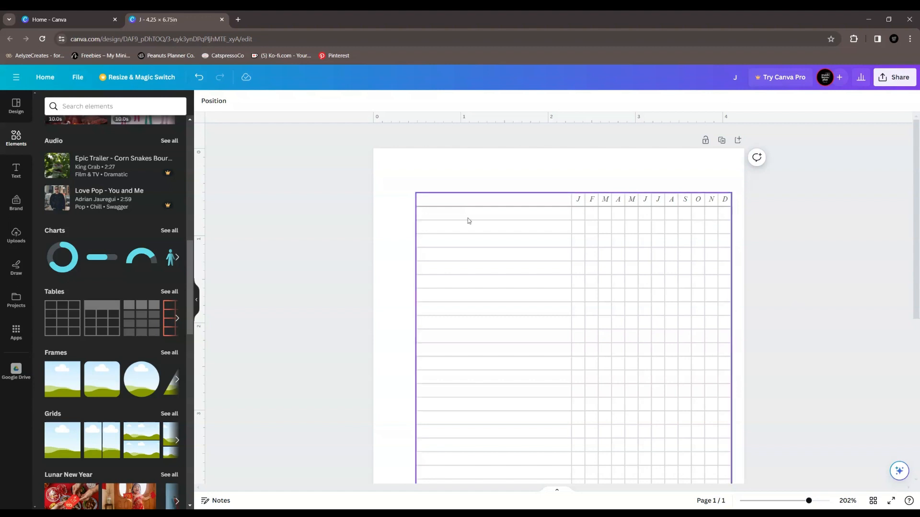
pyautogui.click(558, 201)
pyautogui.scroll(-3, 548, 237)
pyautogui.scroll(-3, 548, 237)
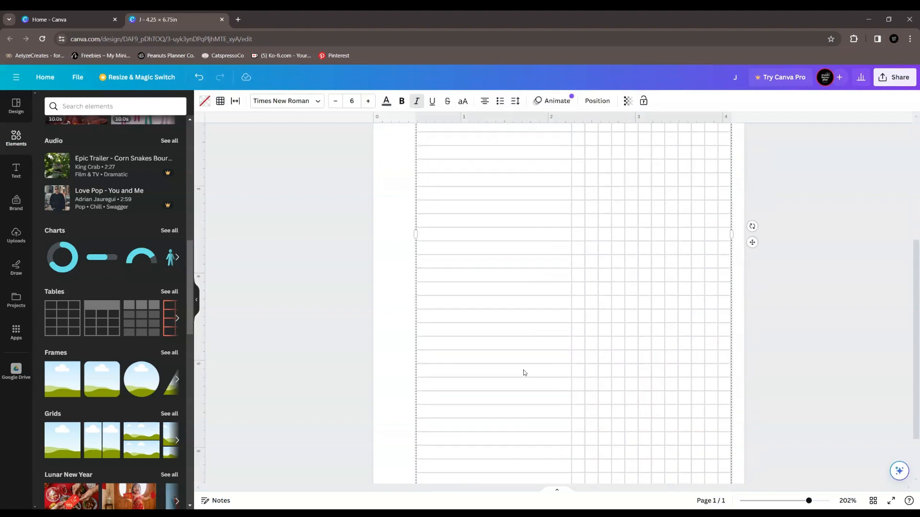
pyautogui.scroll(6, 536, 376)
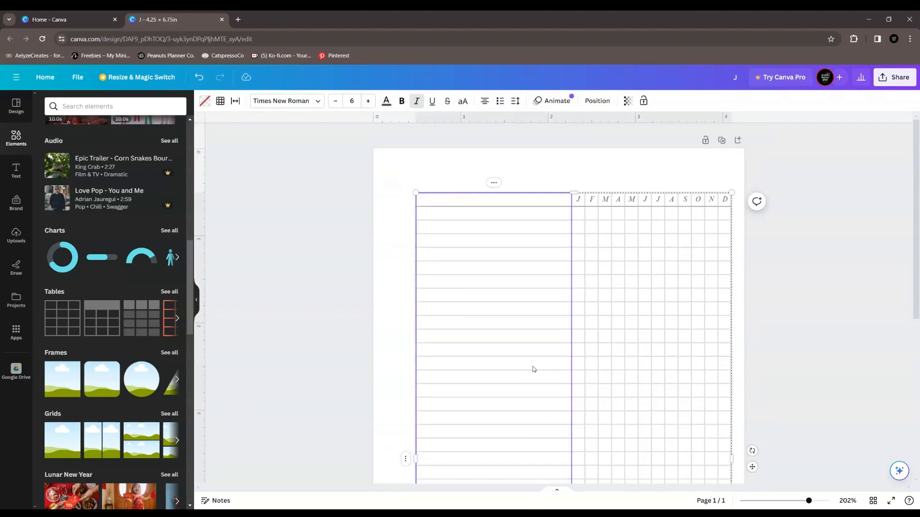
pyautogui.scroll(-2, 565, 279)
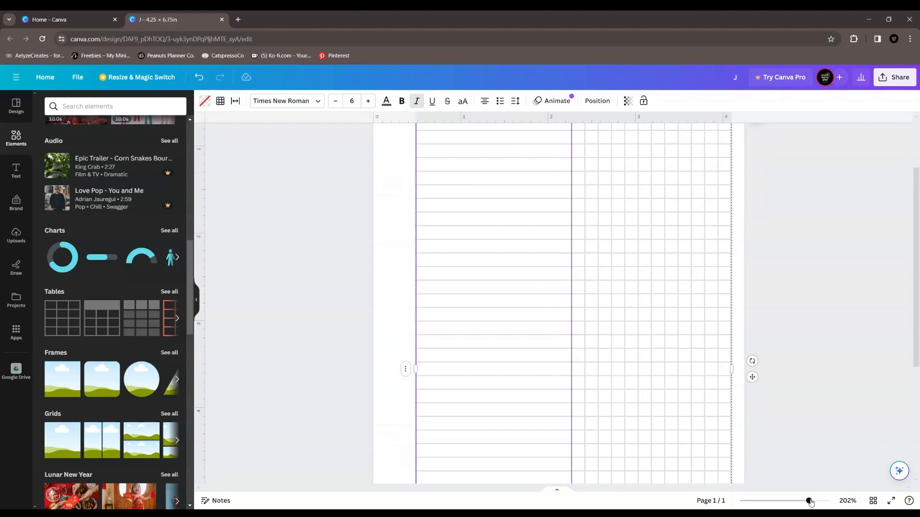
pyautogui.moveTo(809, 500); pyautogui.dragTo(794, 501)
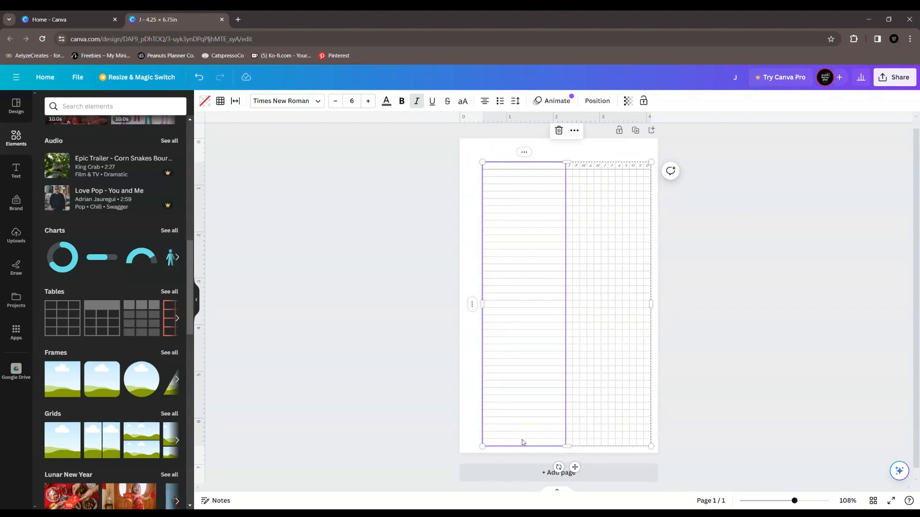
pyautogui.click(220, 102)
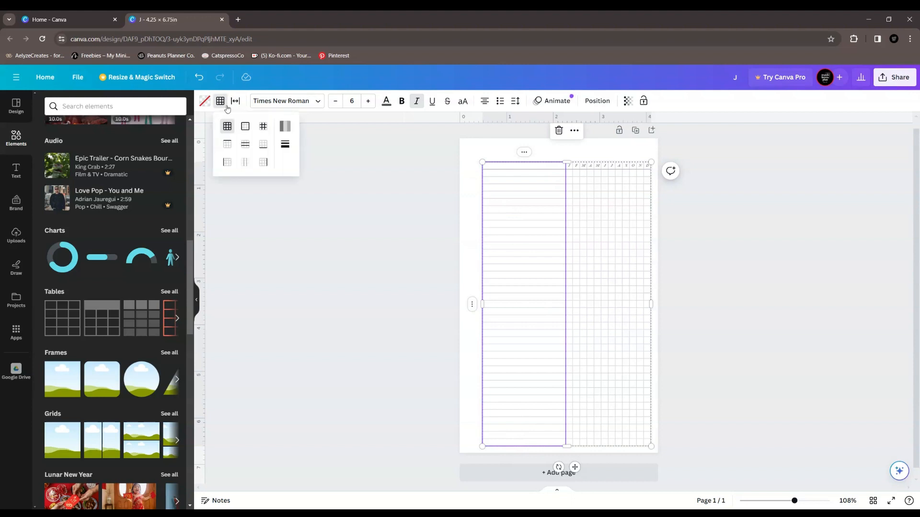
pyautogui.click(267, 165)
pyautogui.click(285, 126)
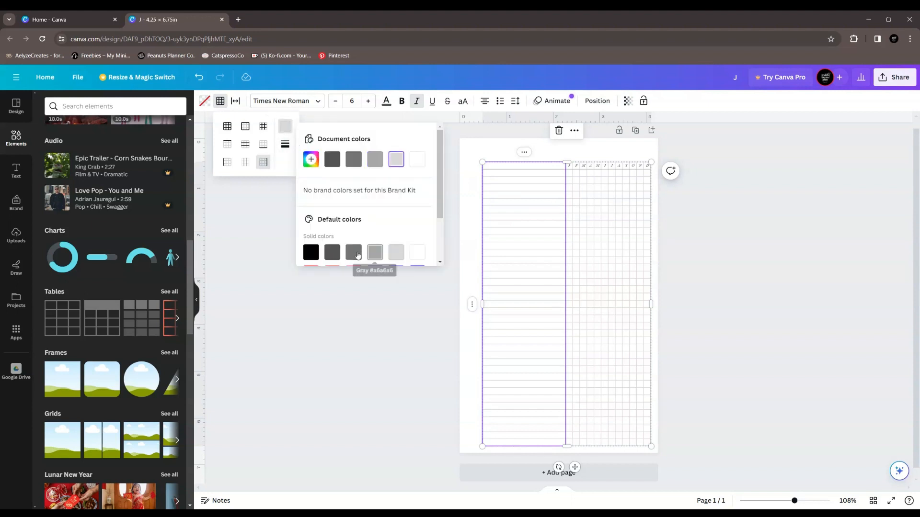
pyautogui.click(376, 253)
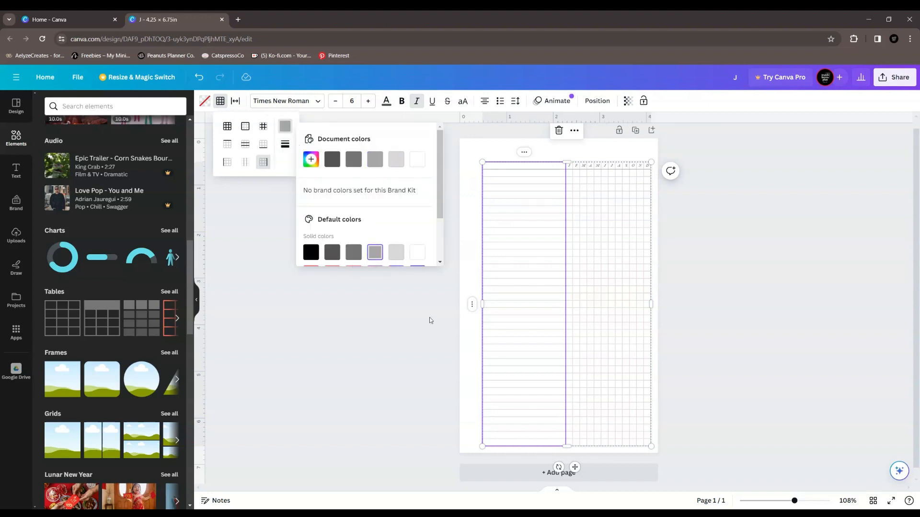
pyautogui.click(417, 292)
pyautogui.click(417, 293)
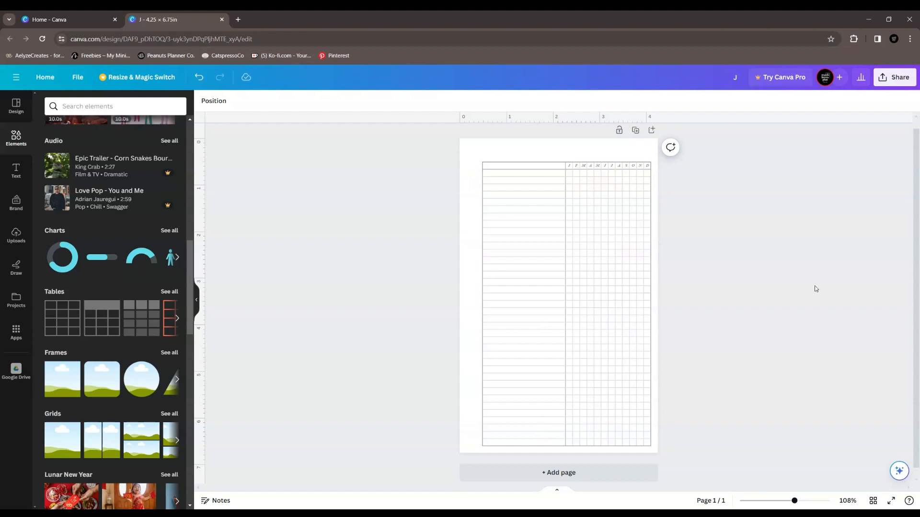
# Step: Enter TASK in the empty header cell above the wide first column and deselect the table
pyautogui.moveTo(794, 501); pyautogui.dragTo(816, 501)
pyautogui.scroll(3, 505, 263)
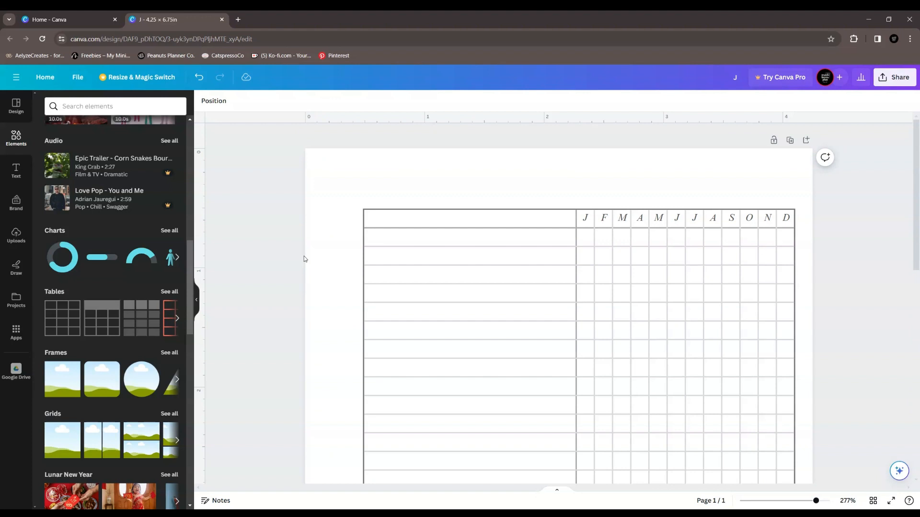
pyautogui.doubleClick(484, 222)
pyautogui.write('TASK')
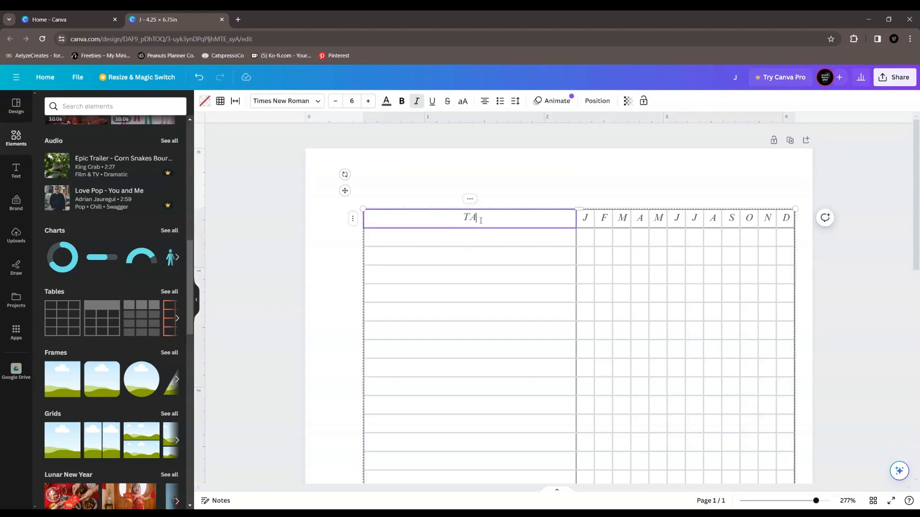
pyautogui.click(843, 271)
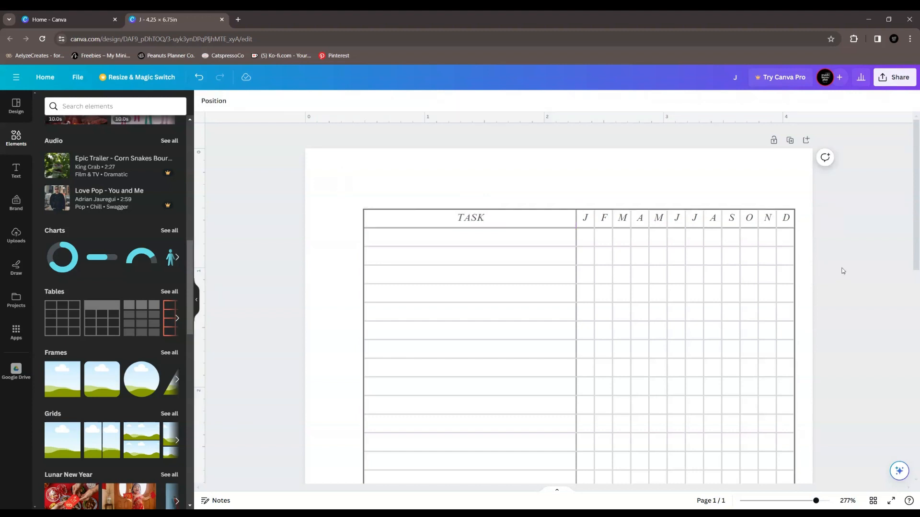
# Step: Delete the word TASK from the first header cell and deselect the table
pyautogui.doubleClick(459, 220)
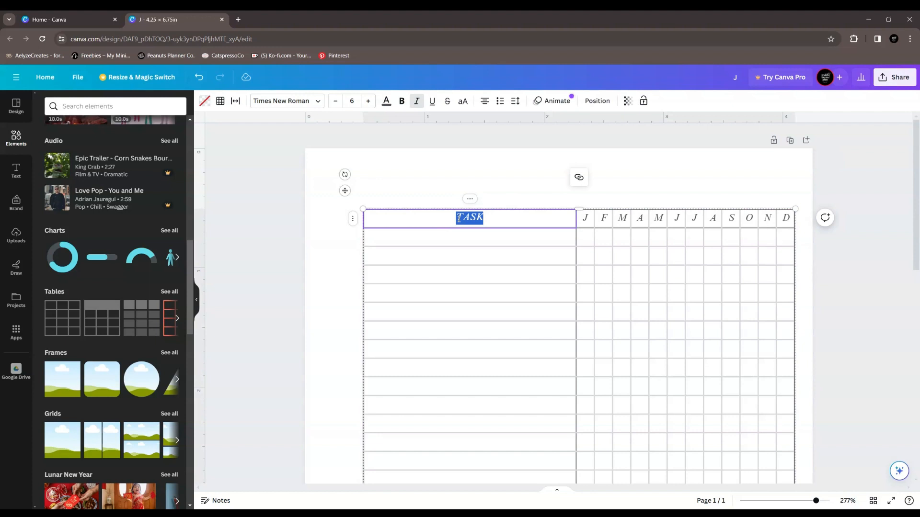
pyautogui.press('BackSpace')
pyautogui.click(267, 273)
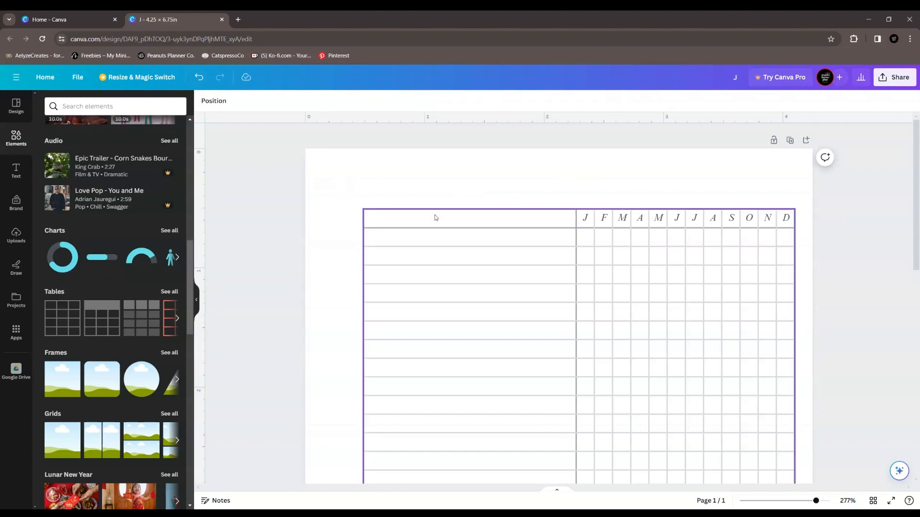
# Step: Color the left and top borders of the empty first header cell white and deselect the table
pyautogui.click(436, 219)
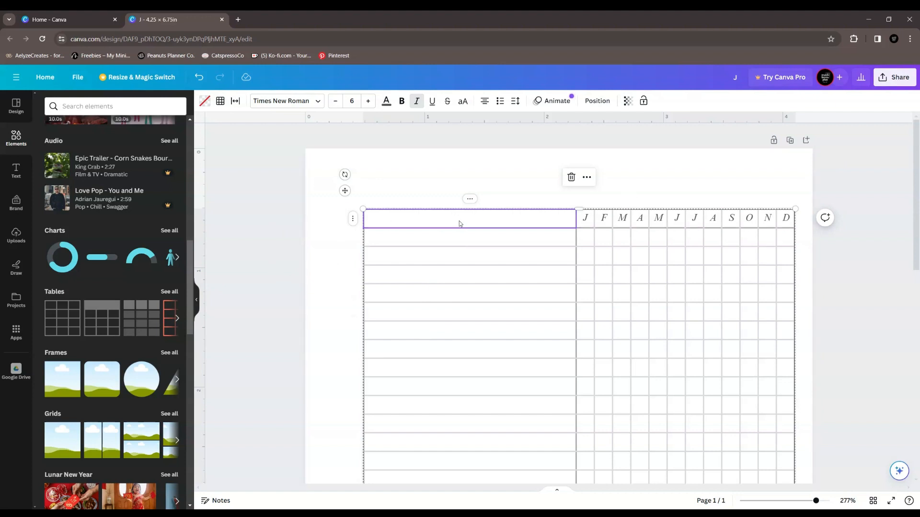
pyautogui.click(221, 102)
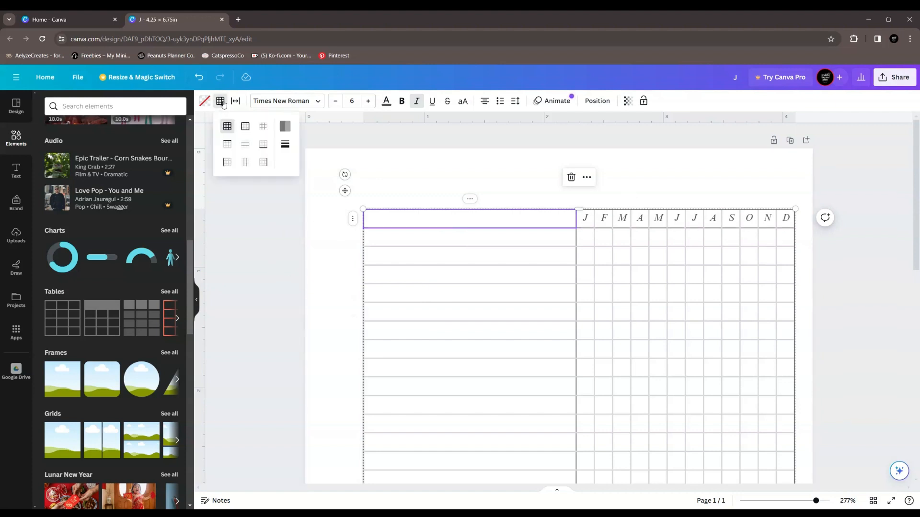
pyautogui.click(228, 164)
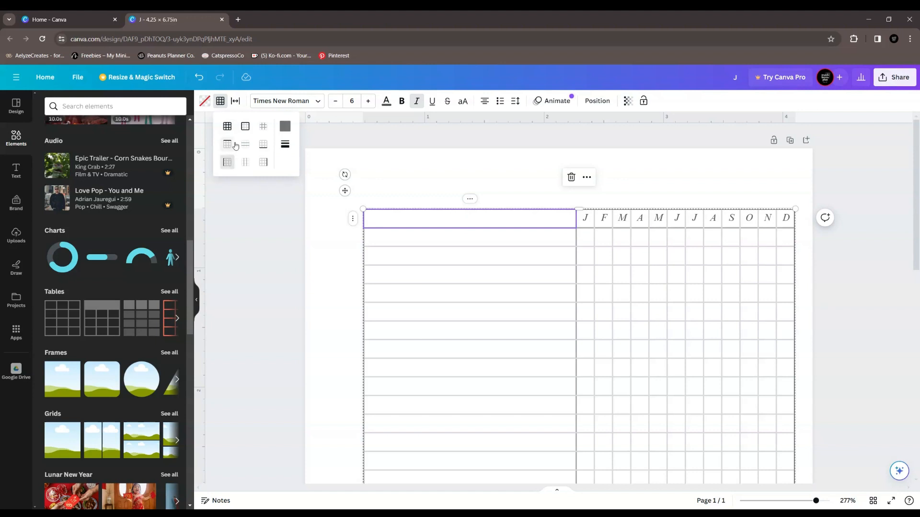
pyautogui.click(284, 126)
pyautogui.click(416, 251)
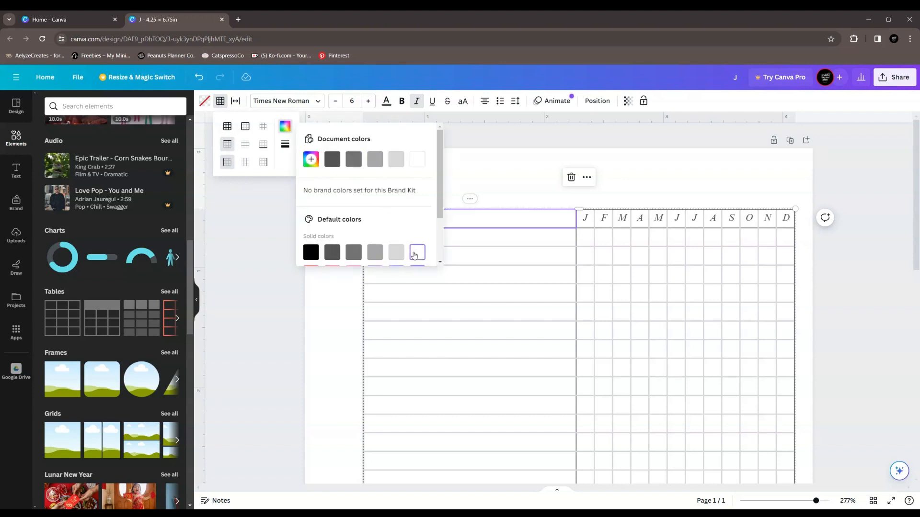
pyautogui.click(253, 314)
pyautogui.click(254, 315)
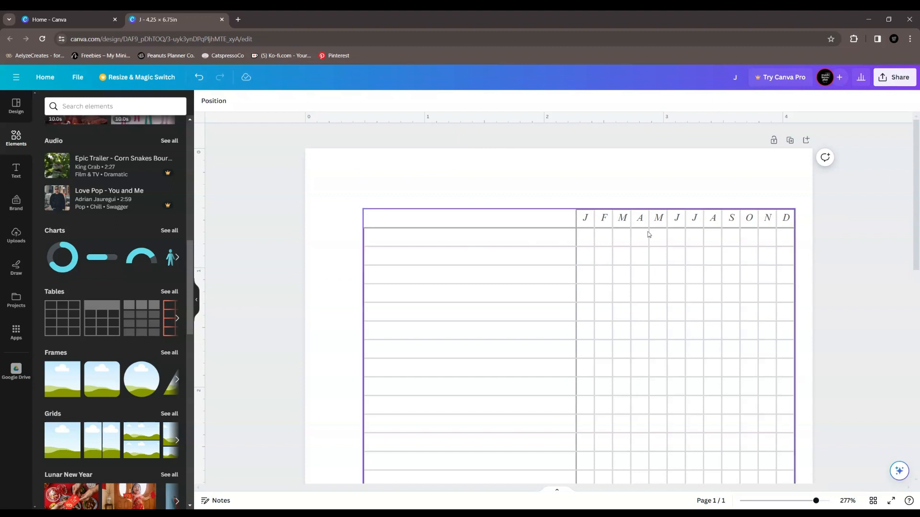
# Step: Color only the left border of the January header cell with the darkest gray among the document colors
pyautogui.scroll(-5, 599, 293)
pyautogui.scroll(-1, 697, 316)
pyautogui.scroll(6, 697, 316)
pyautogui.click(587, 221)
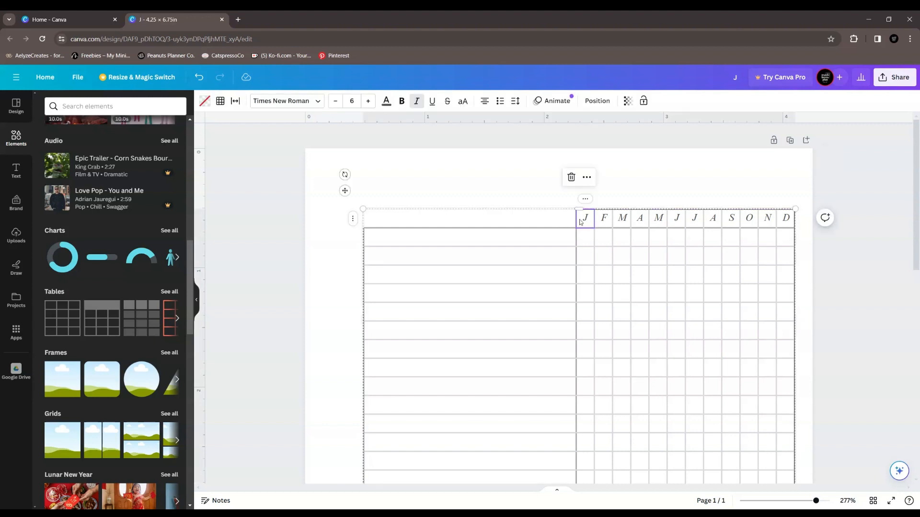
pyautogui.click(224, 104)
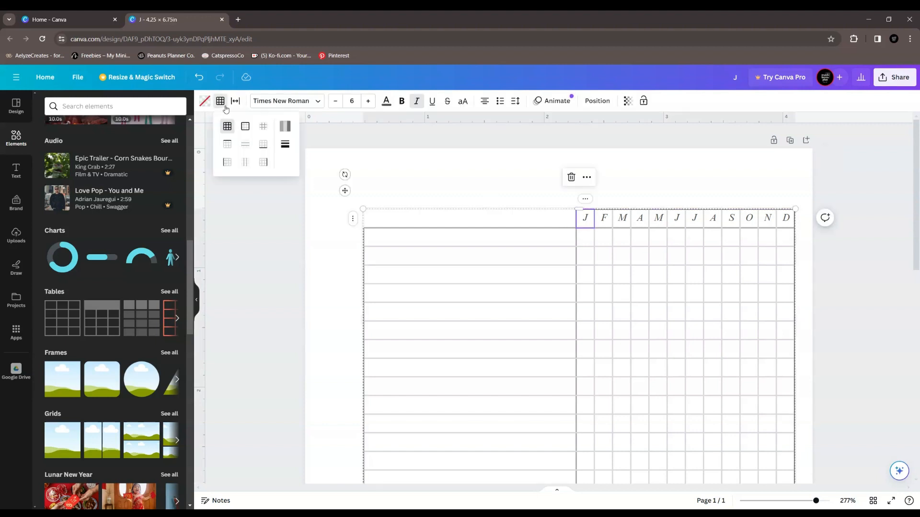
pyautogui.click(227, 162)
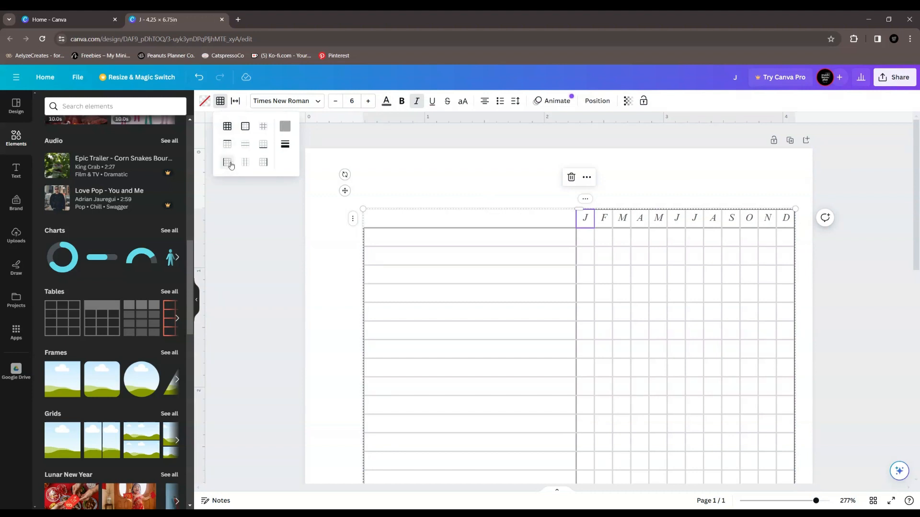
pyautogui.click(285, 127)
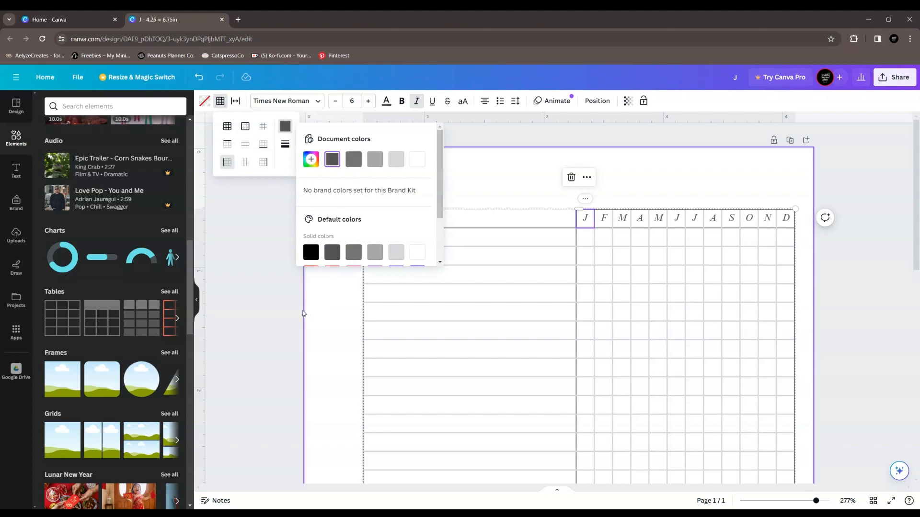
pyautogui.click(276, 313)
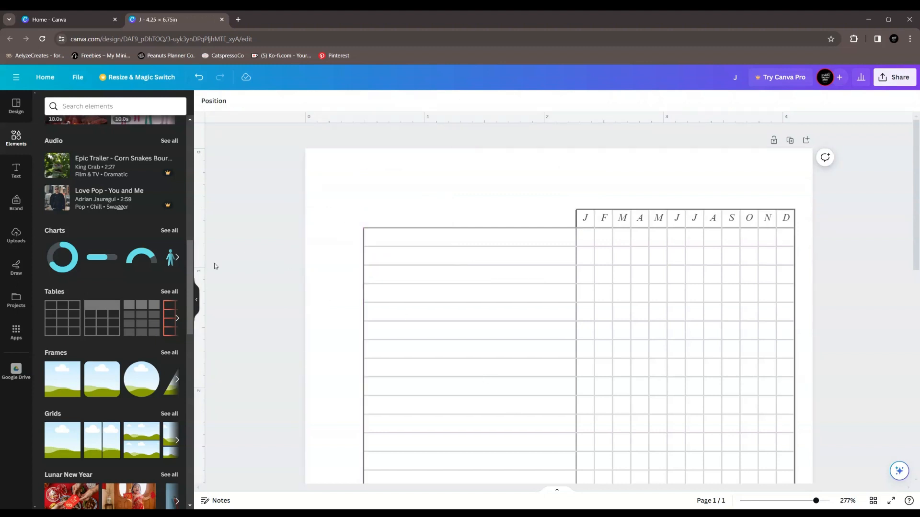
# Step: Color only the left border of the January header cell with the outer border's gray #737373 and deselect the table
pyautogui.click(581, 222)
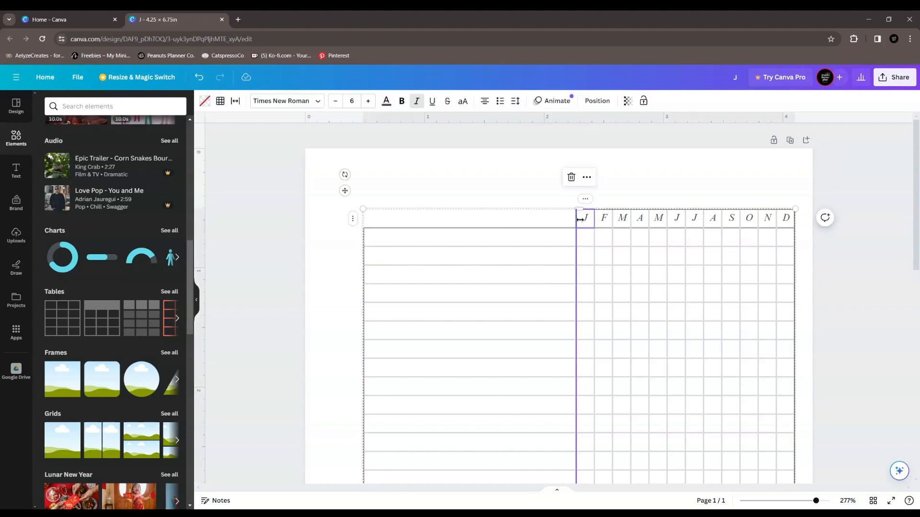
pyautogui.click(221, 102)
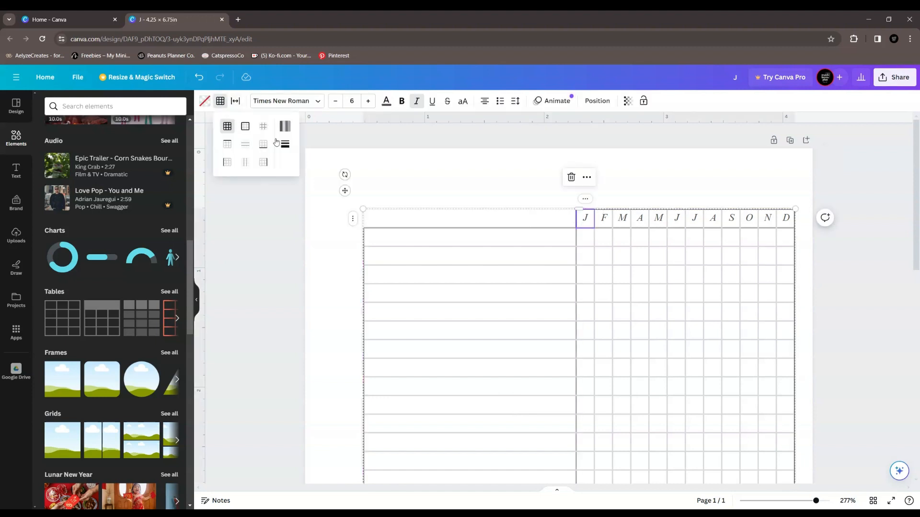
pyautogui.click(284, 125)
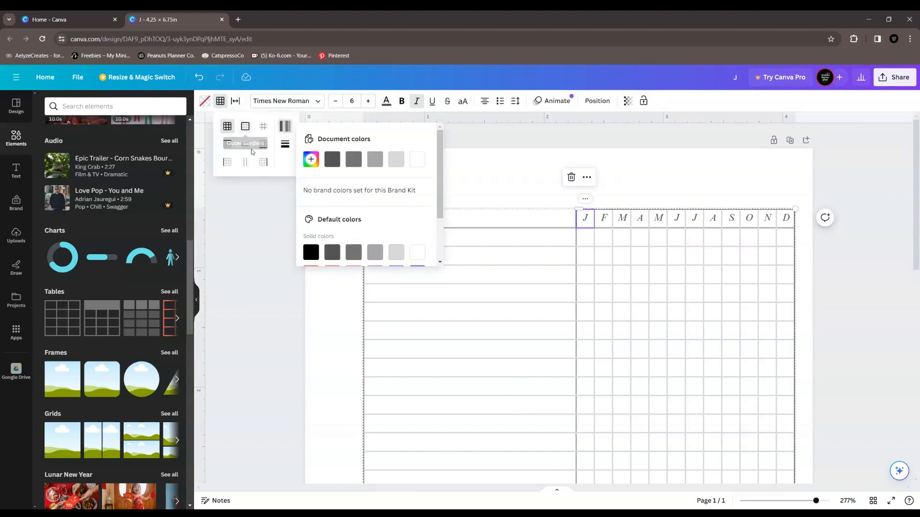
pyautogui.click(227, 162)
pyautogui.click(283, 126)
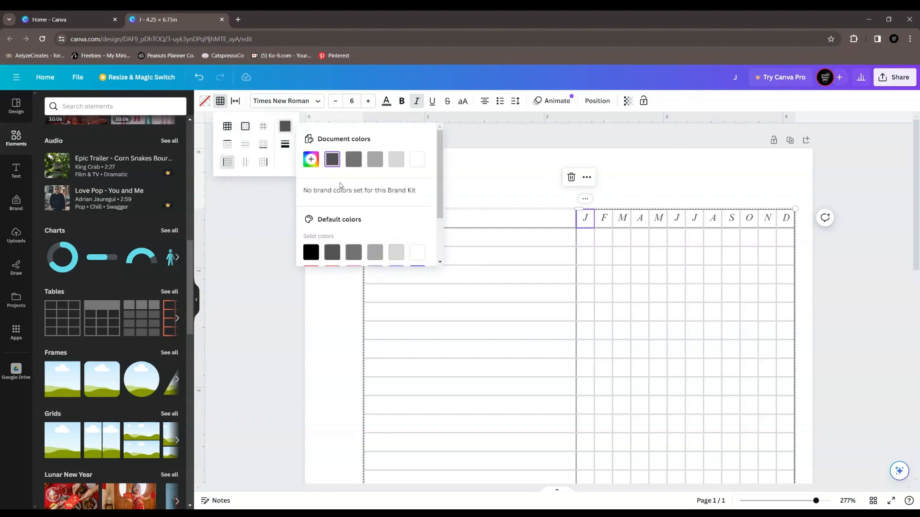
pyautogui.click(353, 160)
pyautogui.click(242, 330)
pyautogui.click(241, 329)
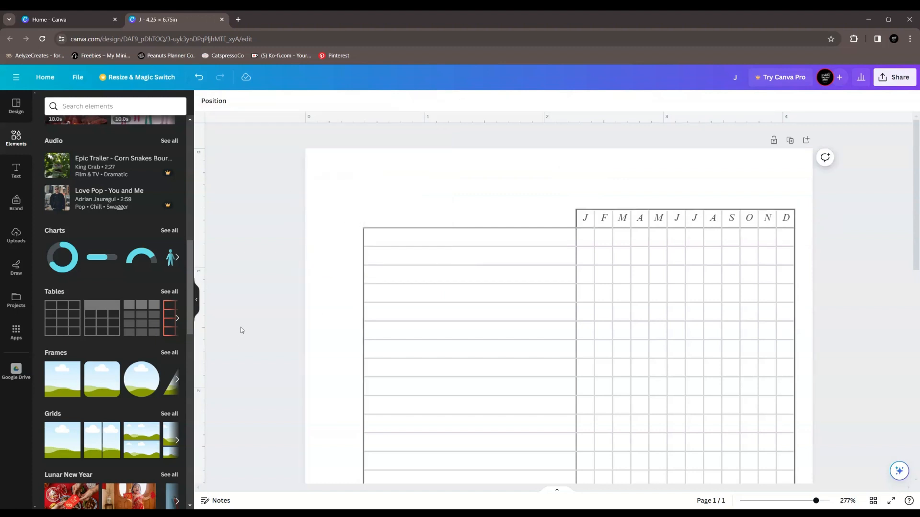
# Step: Color only the top border of the wide cell directly below the empty header cell with the outer border's gray #737373
pyautogui.click(454, 240)
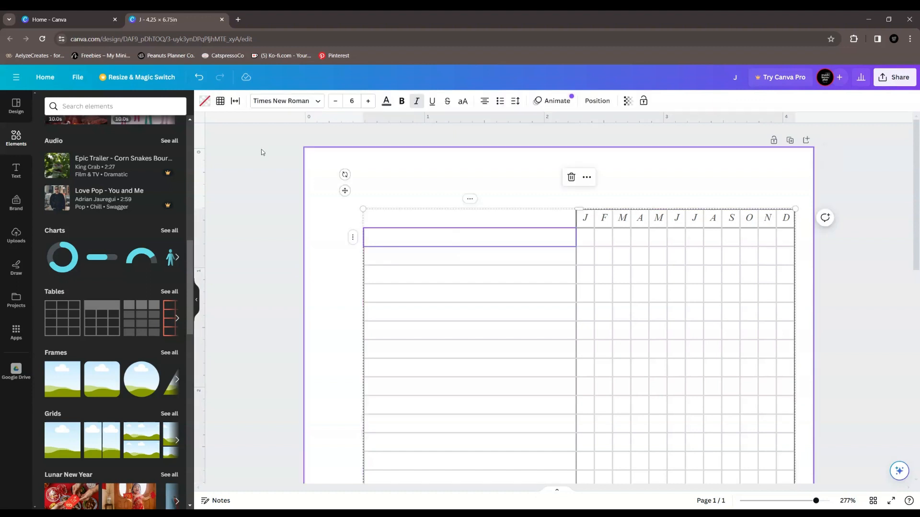
pyautogui.click(221, 100)
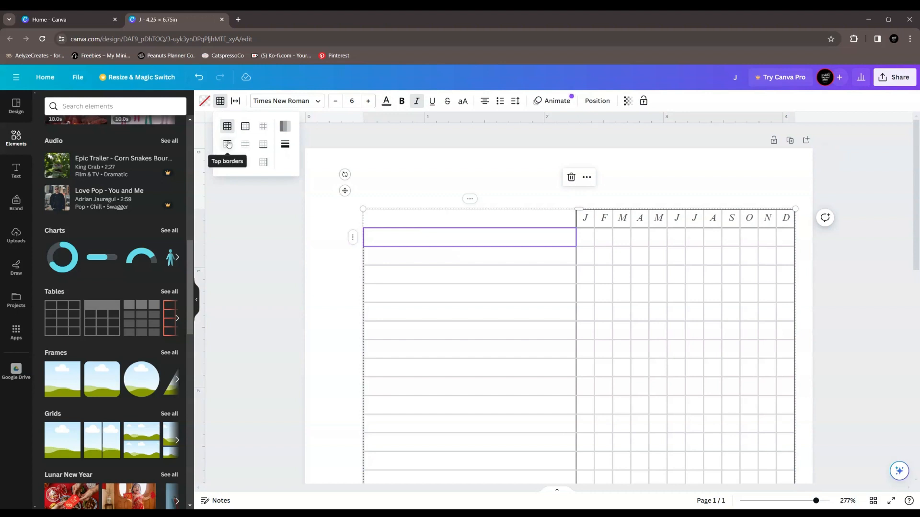
pyautogui.click(228, 145)
pyautogui.click(285, 126)
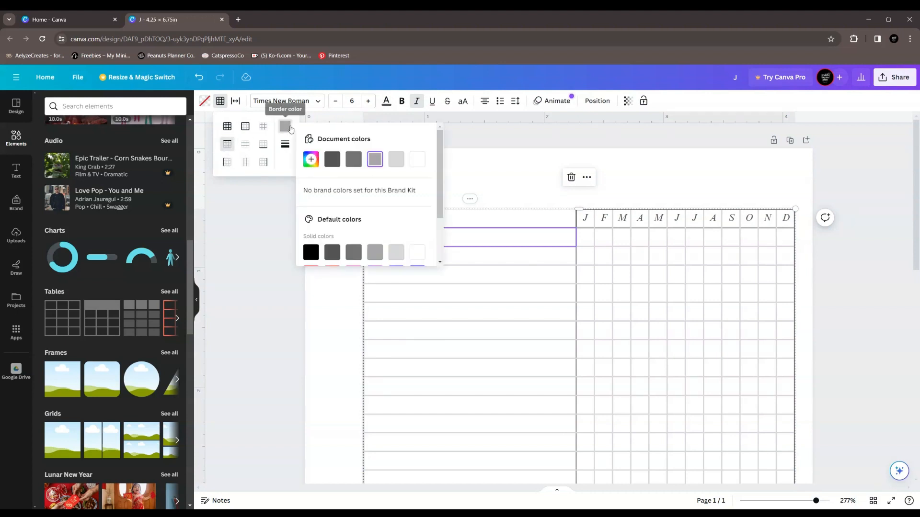
pyautogui.click(352, 160)
pyautogui.click(267, 304)
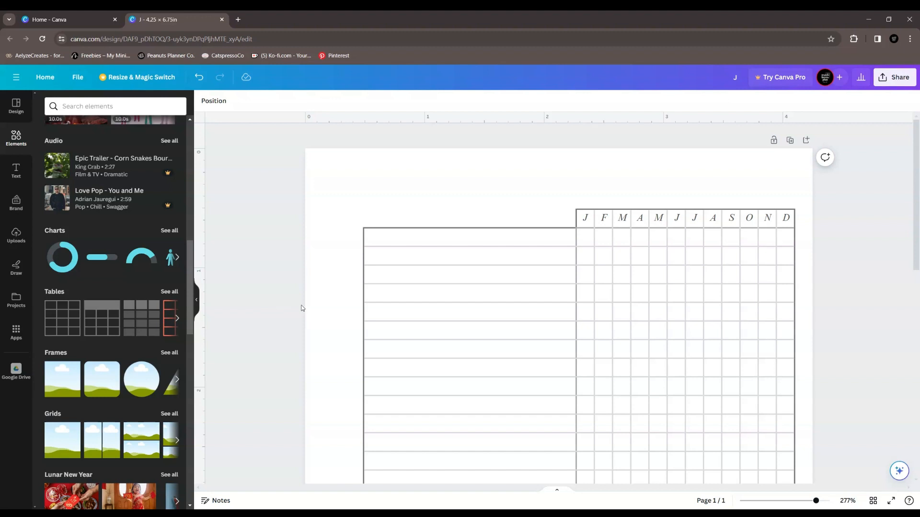
# Step: Color only the bottom border of the January to December header cells with the outer border's medium gray and deselect the table
pyautogui.click(584, 219)
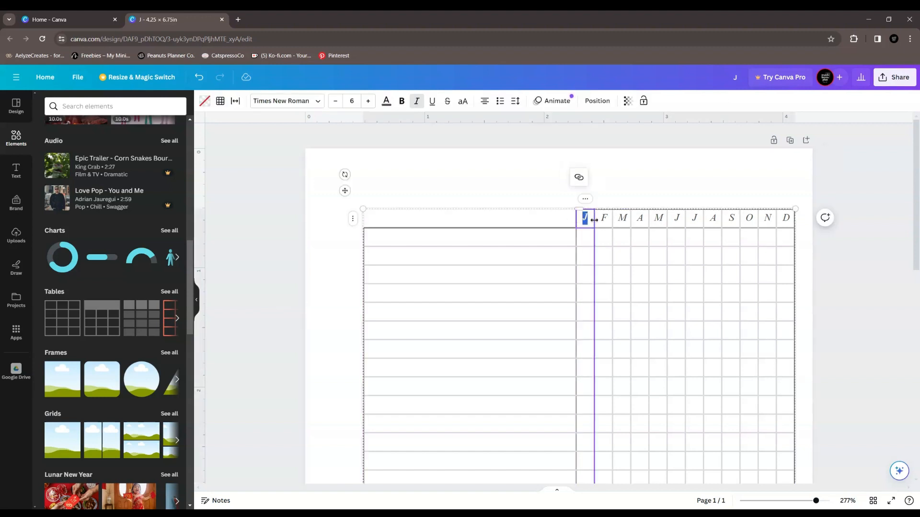
pyautogui.click(544, 189)
pyautogui.click(584, 219)
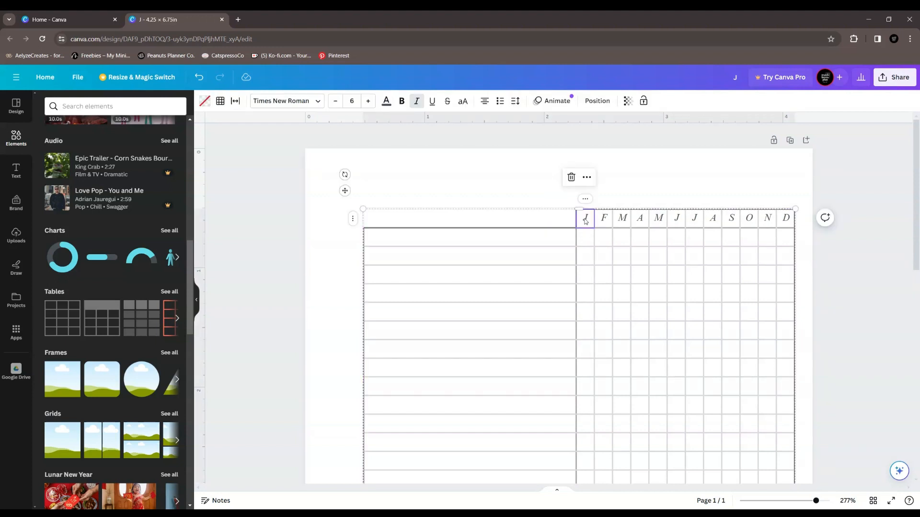
pyautogui.keyDown('shift'); pyautogui.click(788, 223); pyautogui.keyUp('shift')
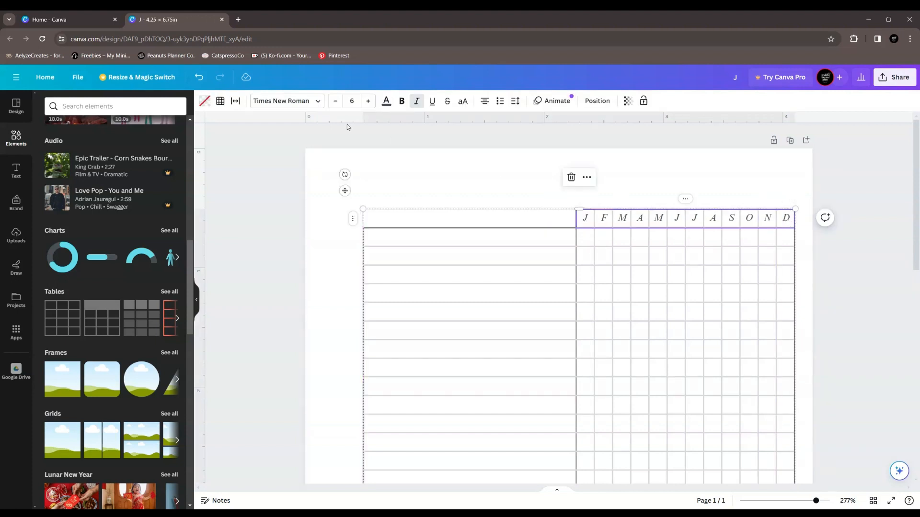
pyautogui.click(220, 100)
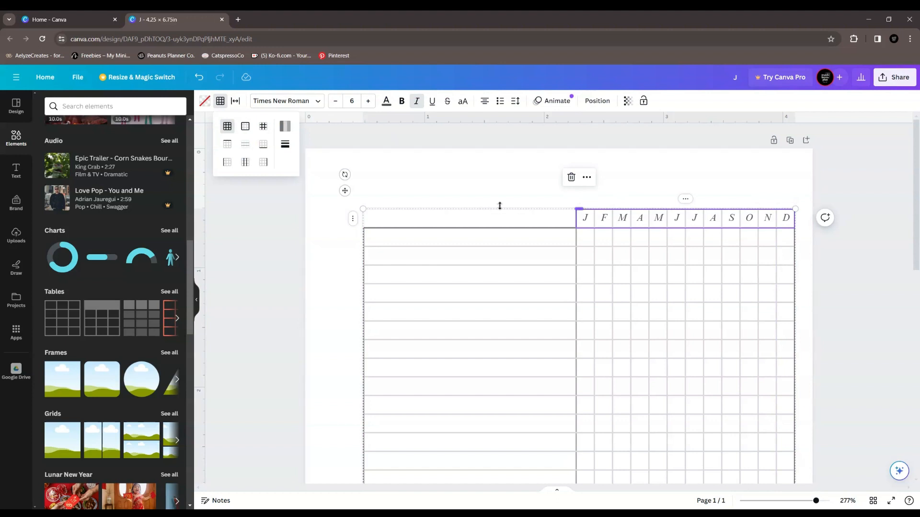
pyautogui.click(262, 146)
pyautogui.click(285, 126)
pyautogui.click(355, 158)
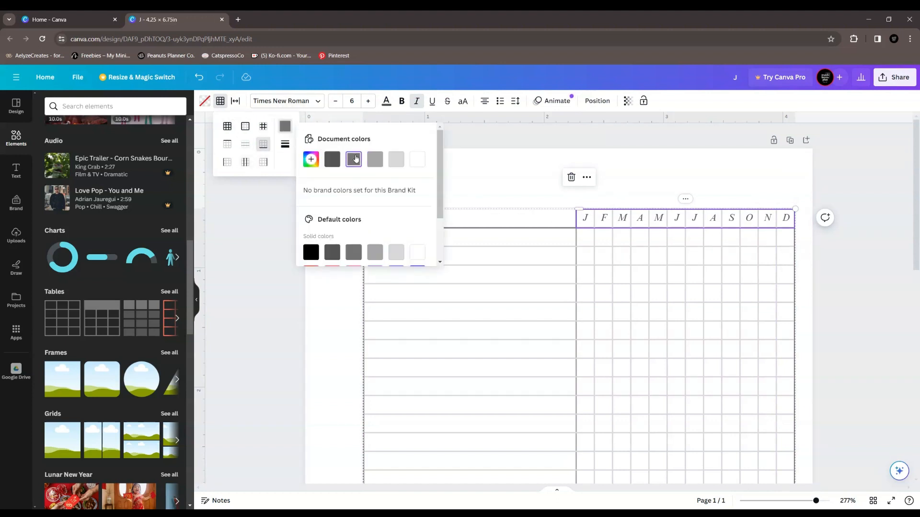
pyautogui.click(243, 275)
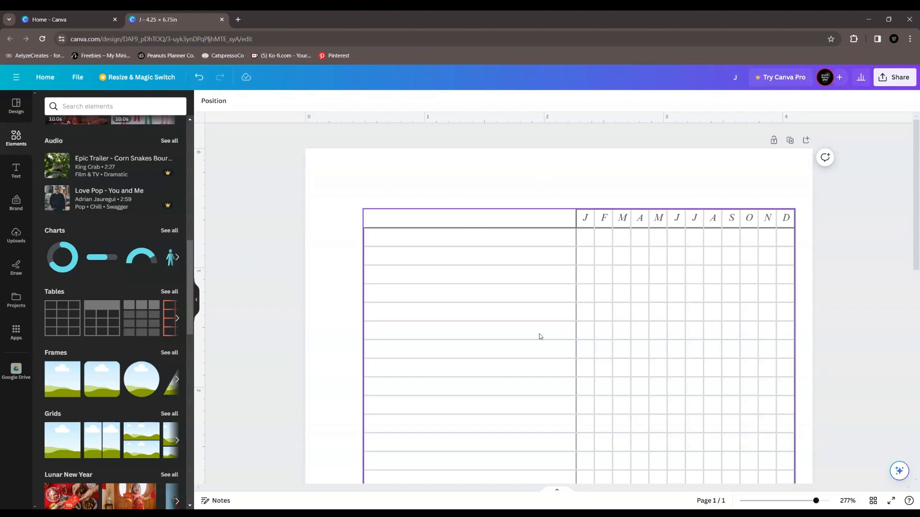
# Step: Adjust the table's height from its upper edge, leaving about 0.5 in of space above it, and deselect it
pyautogui.scroll(-10, 539, 336)
pyautogui.scroll(10, 539, 336)
pyautogui.click(22, 176)
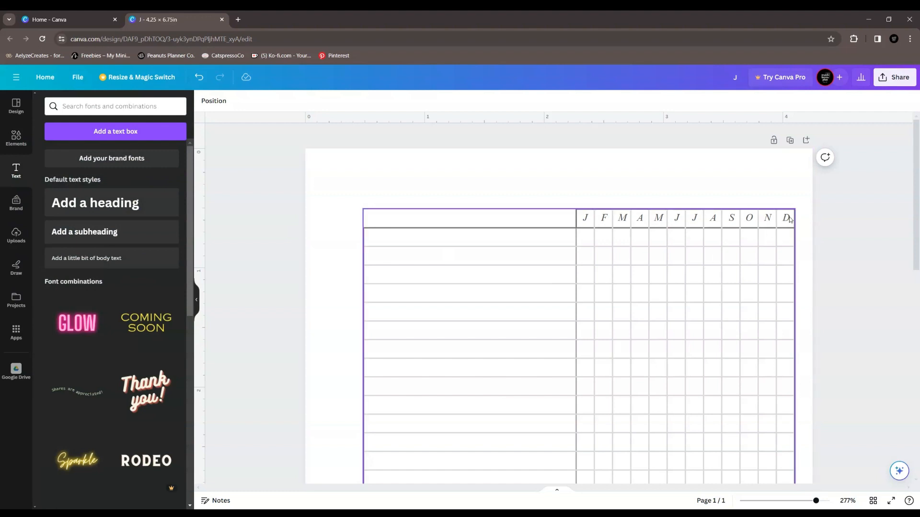
pyautogui.click(754, 364)
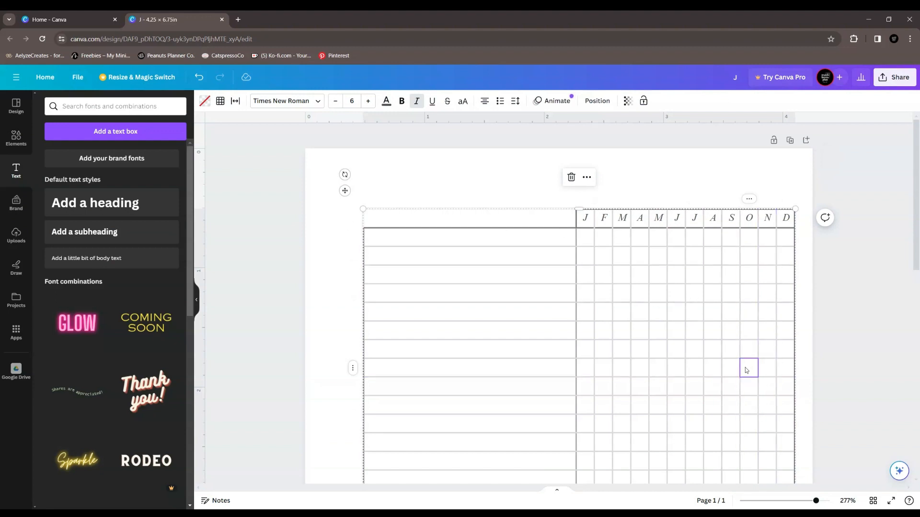
pyautogui.click(346, 191)
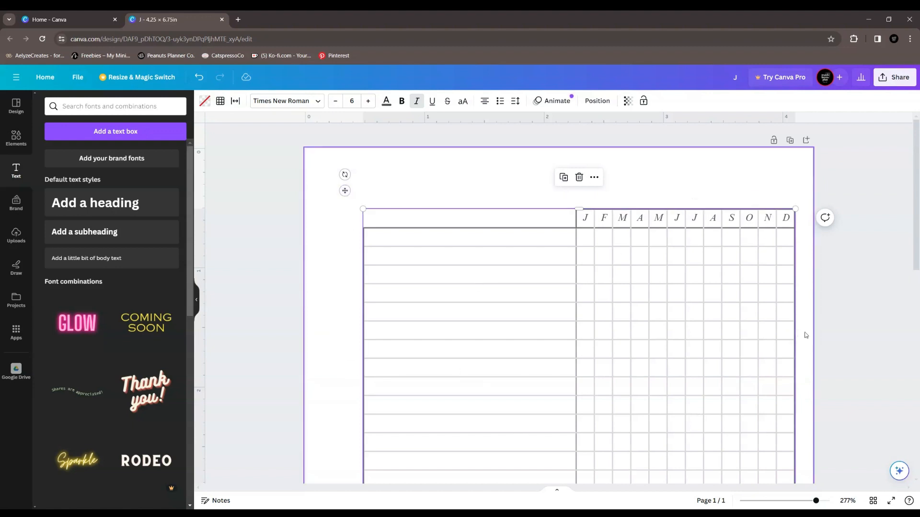
pyautogui.moveTo(795, 209); pyautogui.dragTo(800, 168)
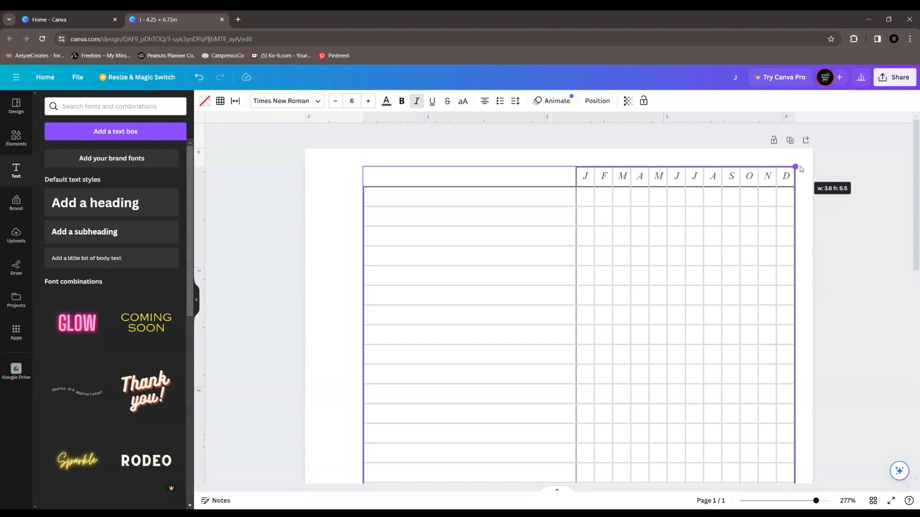
pyautogui.moveTo(800, 167); pyautogui.dragTo(800, 209)
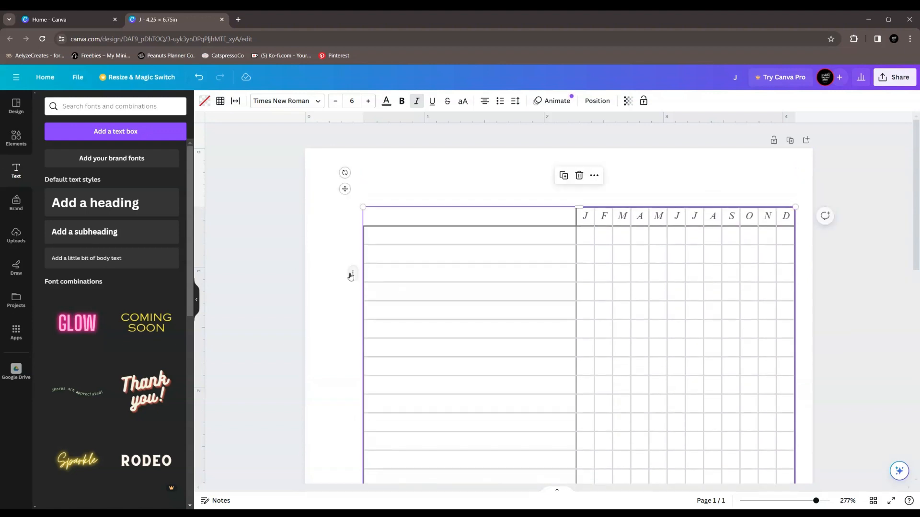
pyautogui.click(257, 271)
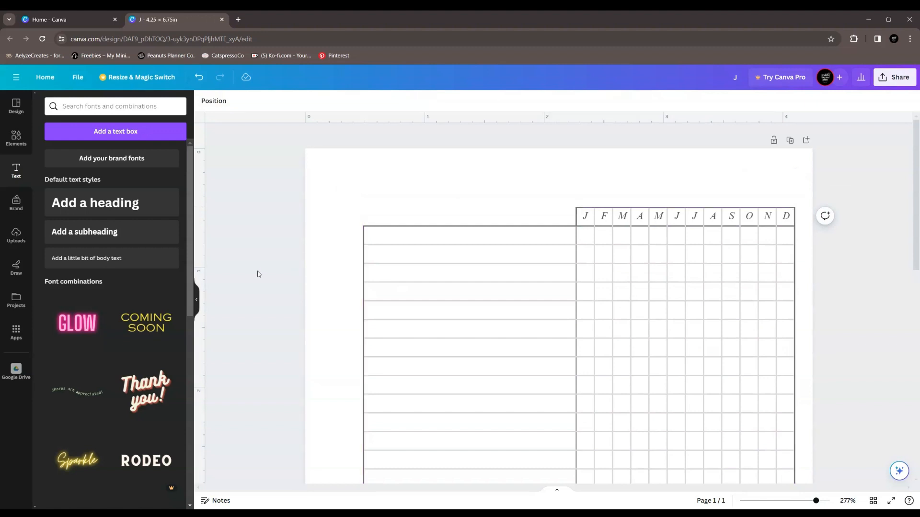
# Step: Add a subheading text box reading "Yearly Tracker"
pyautogui.click(101, 232)
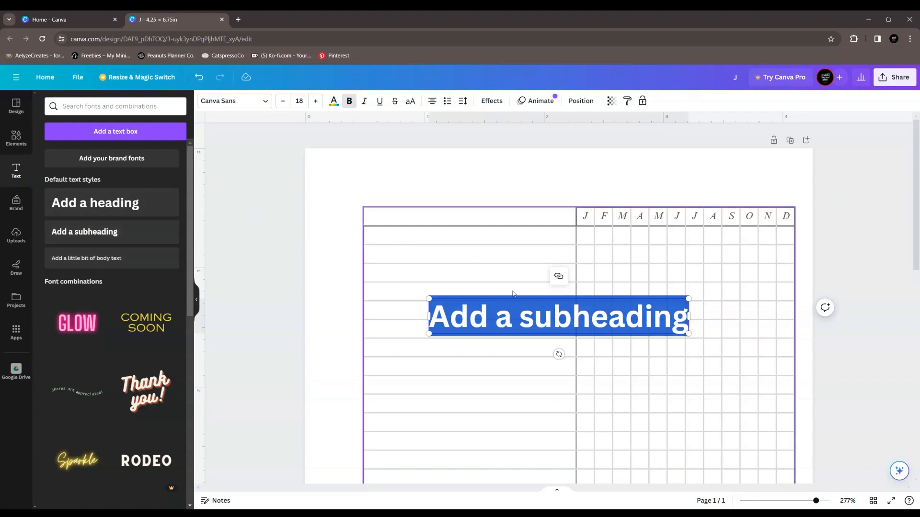
pyautogui.write('yEARL')
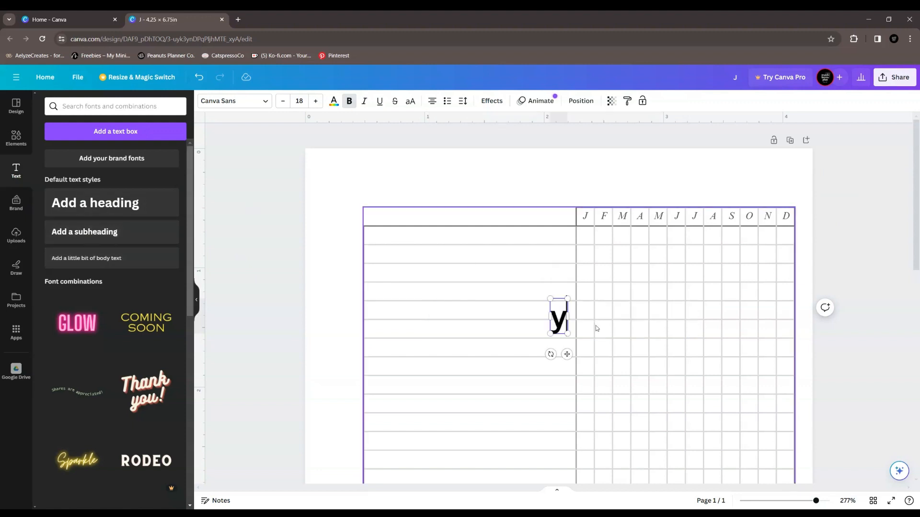
pyautogui.press('BackSpace')
pyautogui.press('BackSpace')
pyautogui.press('BackSpace')
pyautogui.press('BackSpace')
pyautogui.press('BackSpace')
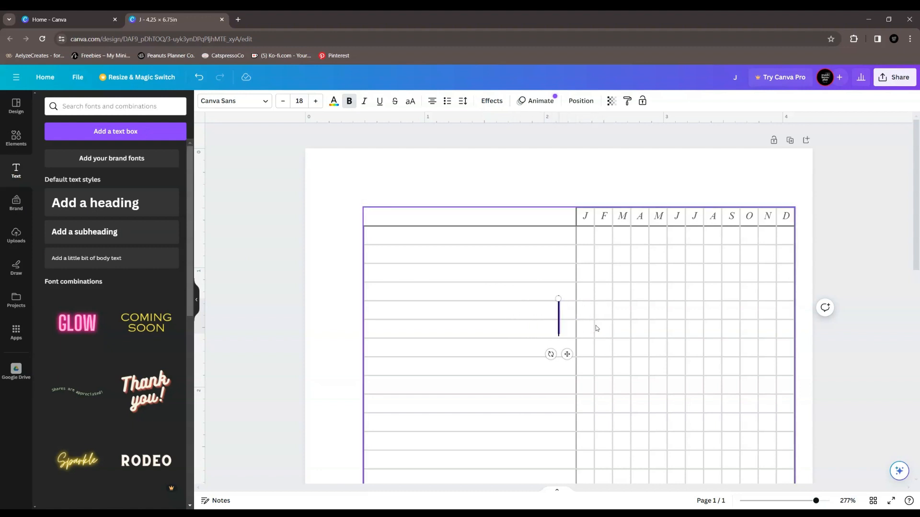
pyautogui.write('Year')
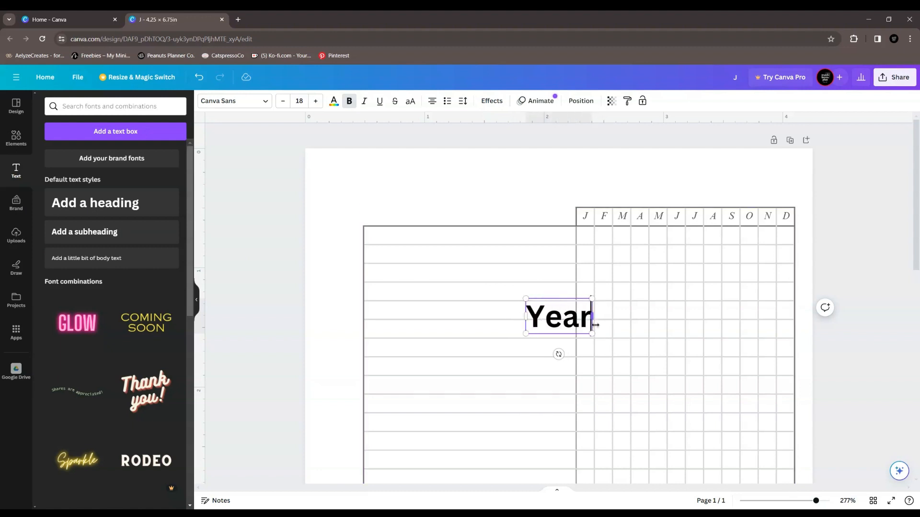
pyautogui.write('ly Tracker')
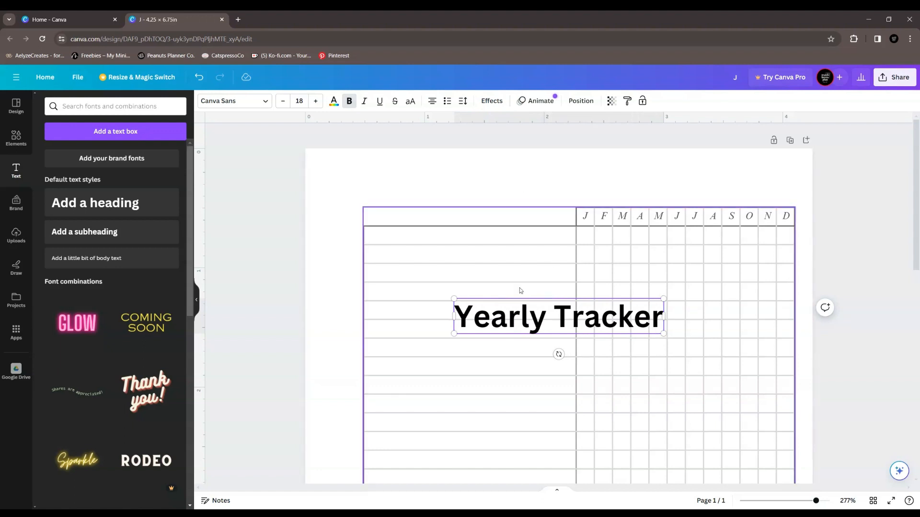
# Step: Move the "Yearly Tracker" title above the month header row, with its right edge aligned to the table's right edge
pyautogui.click(236, 287)
pyautogui.moveTo(477, 328); pyautogui.dragTo(613, 192)
pyautogui.moveTo(611, 194); pyautogui.dragTo(611, 191)
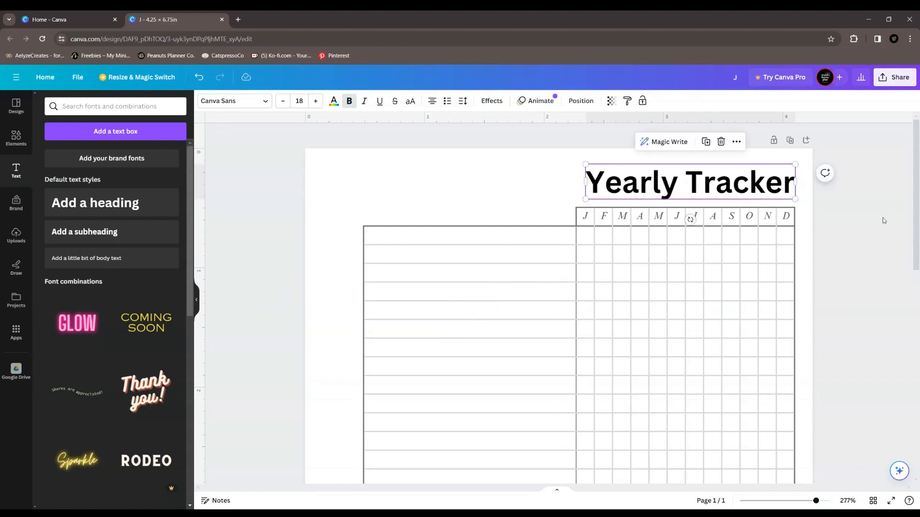
pyautogui.click(856, 228)
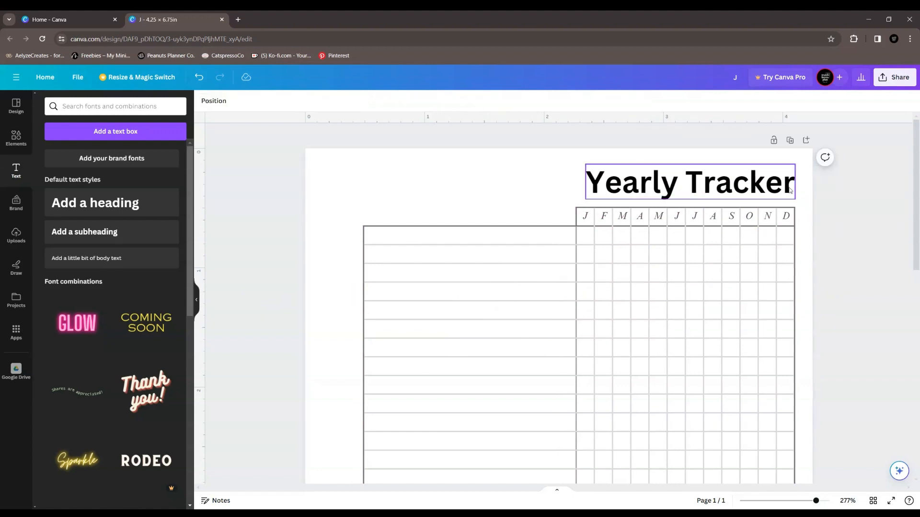
pyautogui.moveTo(790, 190); pyautogui.dragTo(790, 184)
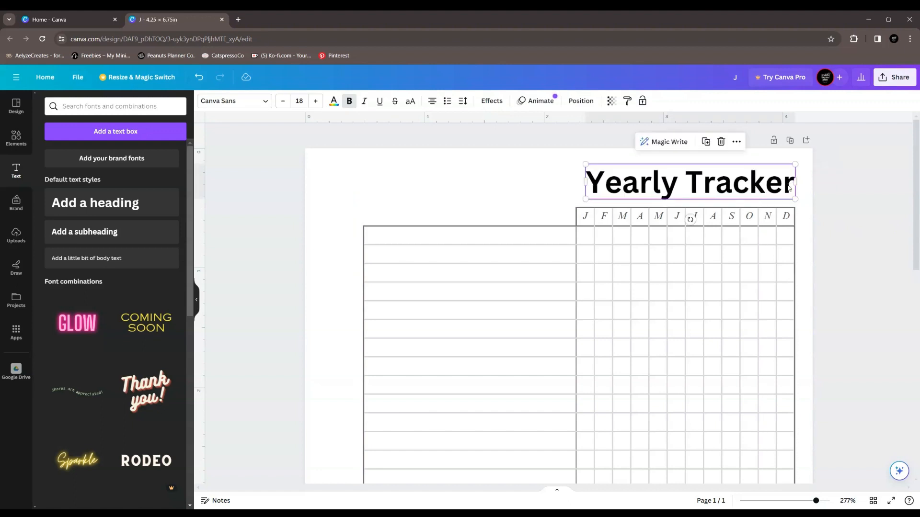
pyautogui.click(903, 269)
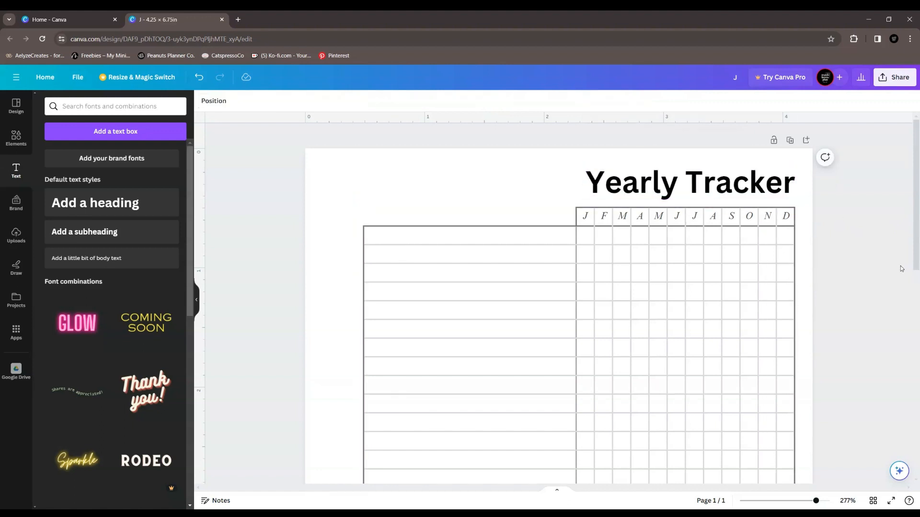
# Step: Set the title in non-bold Glacial Indifference and realign its right edge with the table's right edge
pyautogui.click(702, 189)
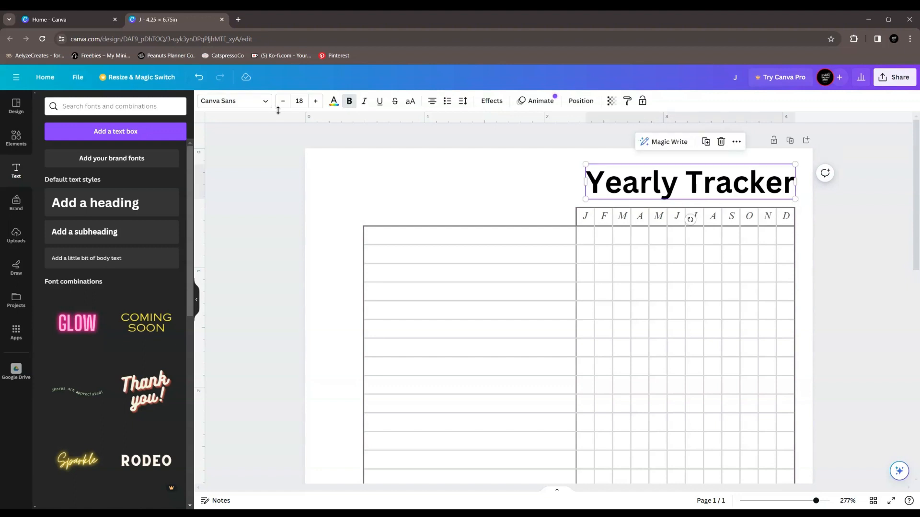
pyautogui.click(257, 104)
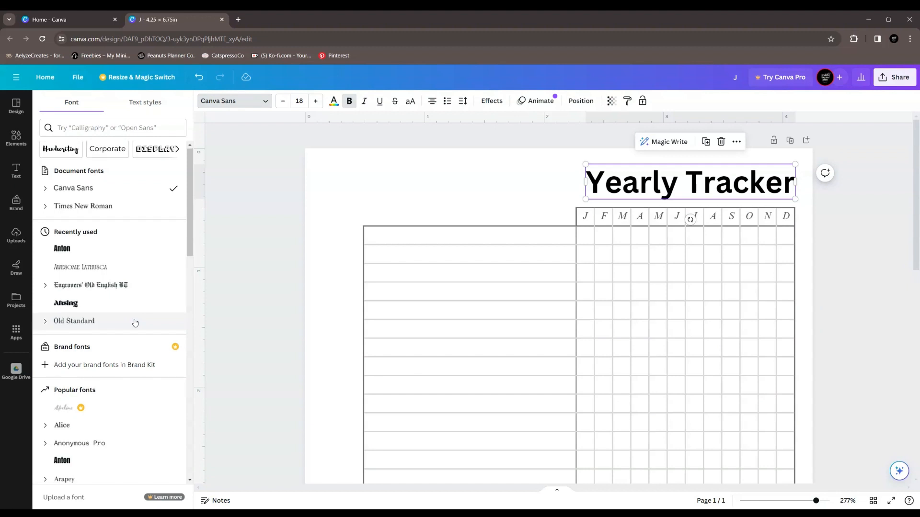
pyautogui.scroll(-5, 132, 327)
pyautogui.scroll(-10, 134, 322)
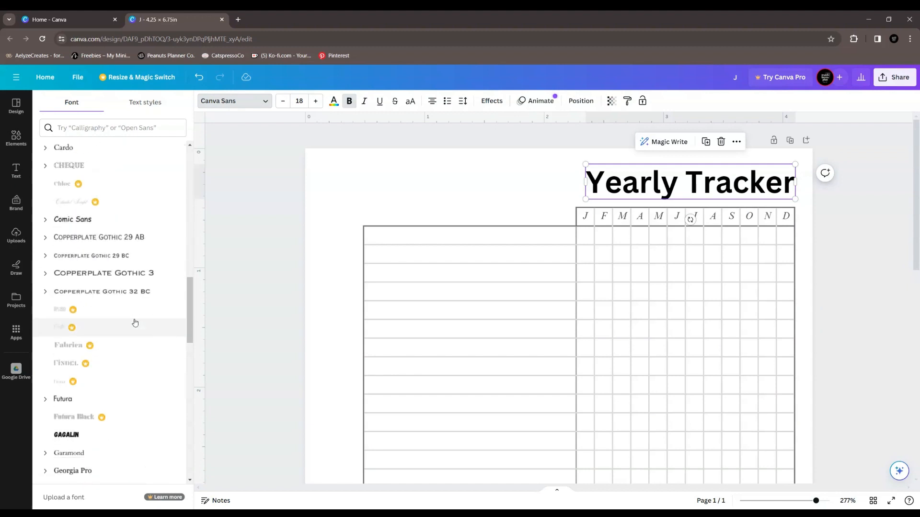
pyautogui.click(135, 310)
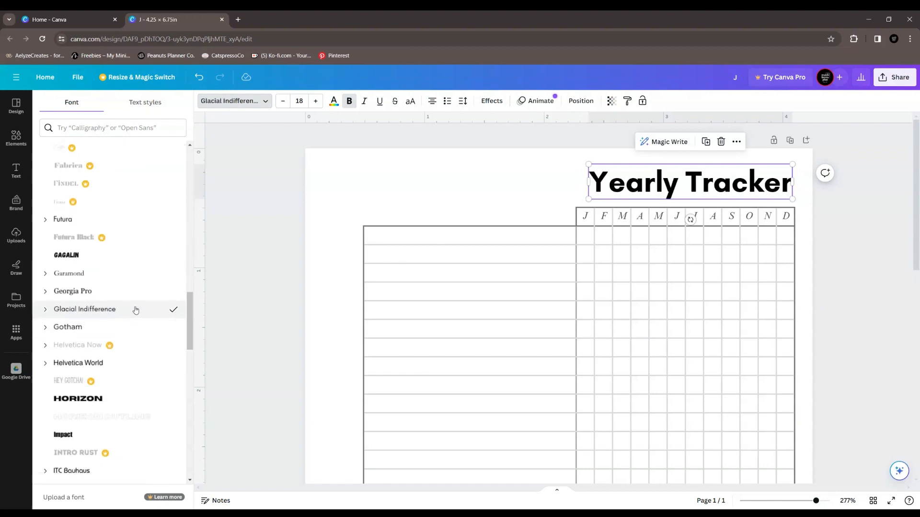
pyautogui.click(349, 102)
pyautogui.click(262, 236)
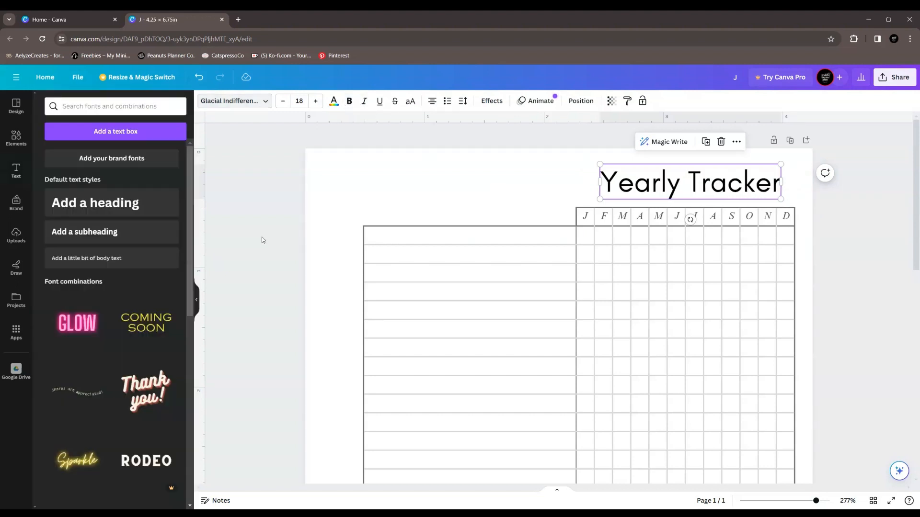
pyautogui.moveTo(684, 180); pyautogui.dragTo(699, 180)
# Step: Try Georgia Pro on the title, and set its font to Times New Roman
pyautogui.click(263, 100)
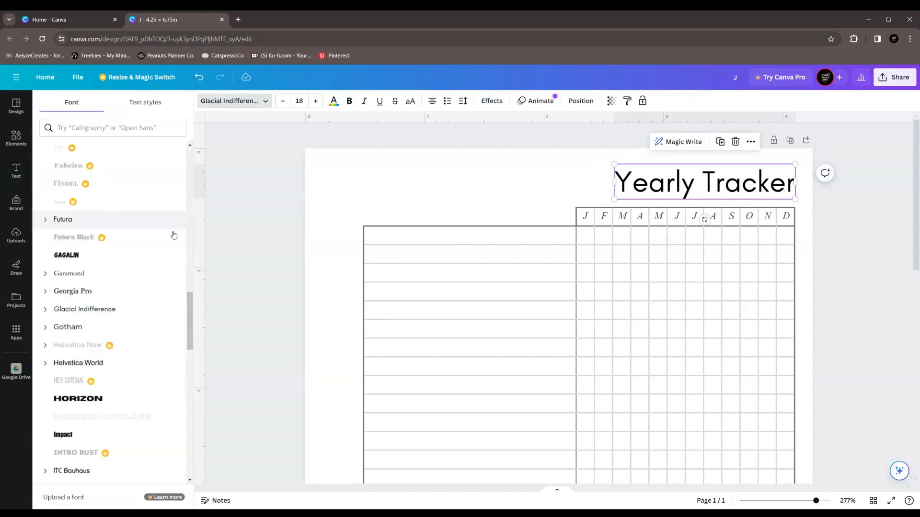
pyautogui.scroll(-5, 131, 307)
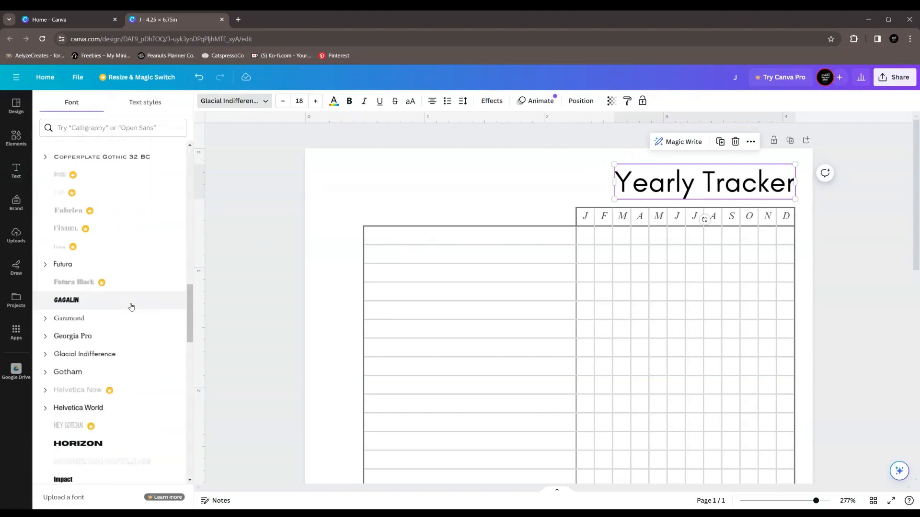
pyautogui.click(125, 341)
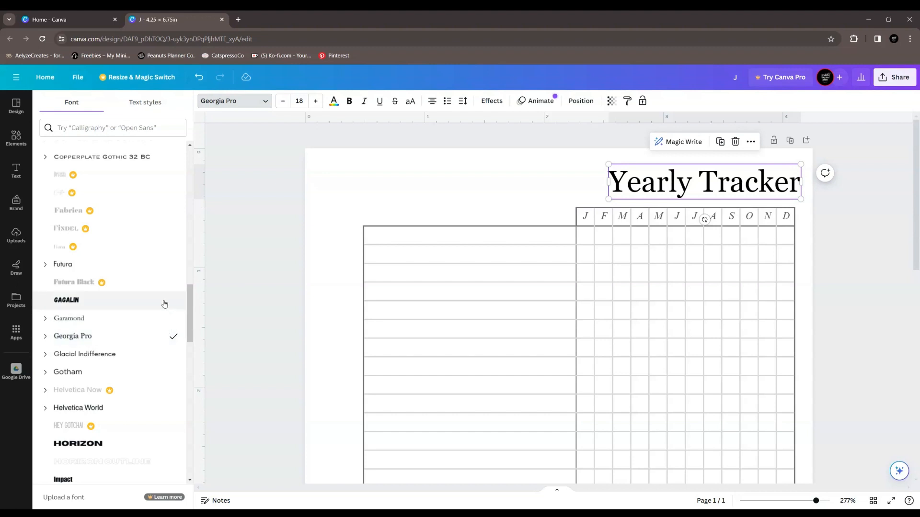
pyautogui.scroll(15, 153, 292)
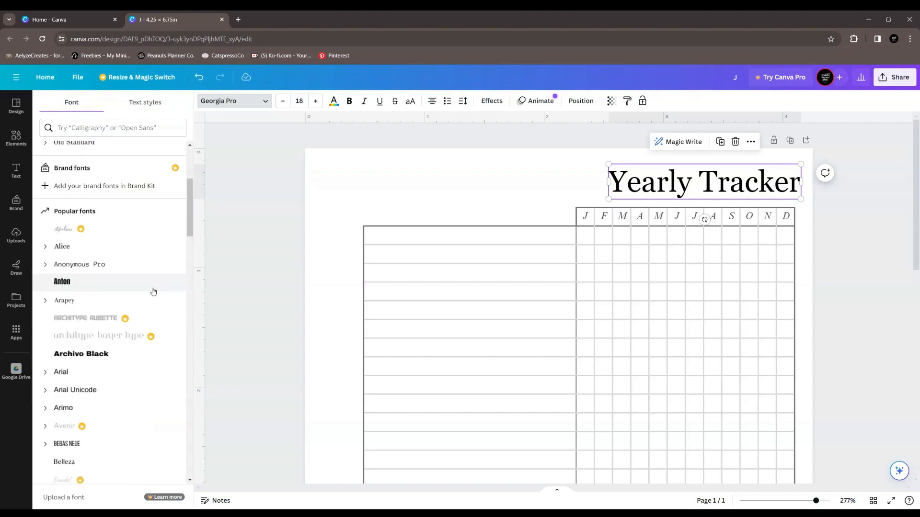
pyautogui.scroll(4, 154, 292)
pyautogui.click(114, 210)
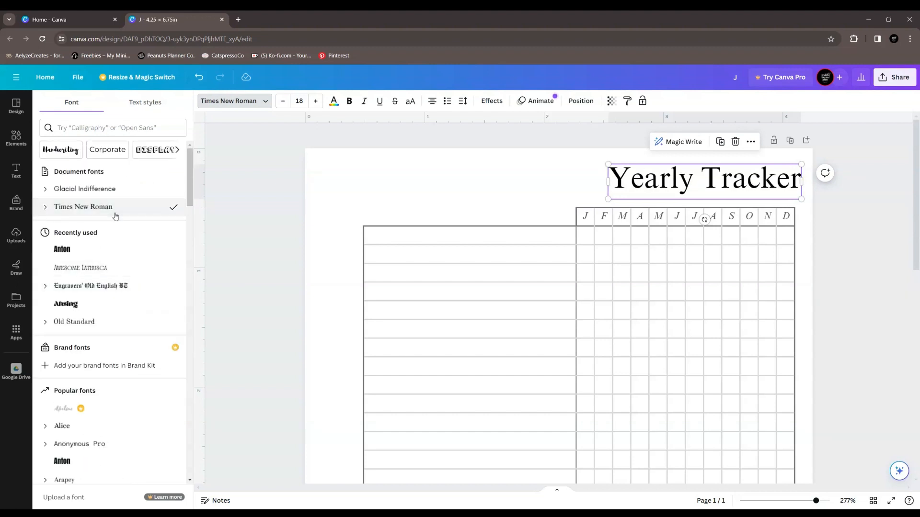
# Step: Color the title with the darkest gray below black and shift it so its right edge aligns with the table's right edge
pyautogui.click(334, 100)
pyautogui.click(99, 157)
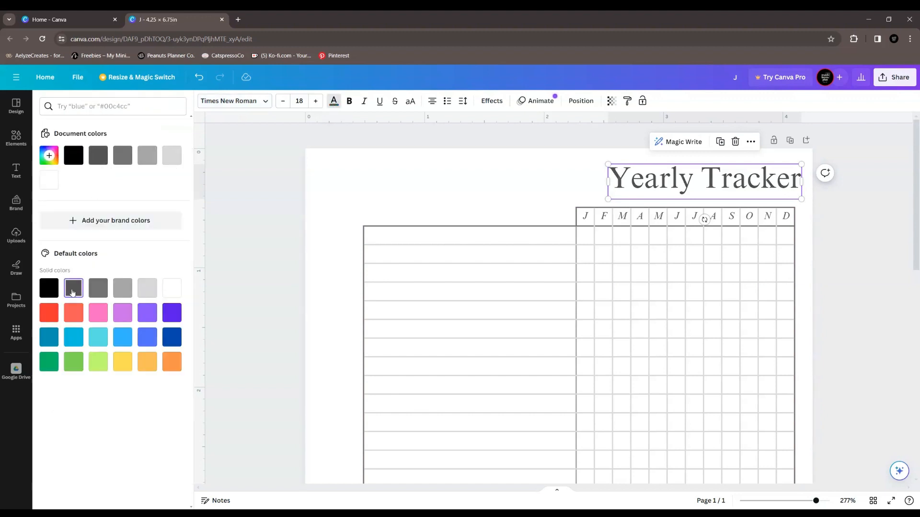
pyautogui.click(251, 197)
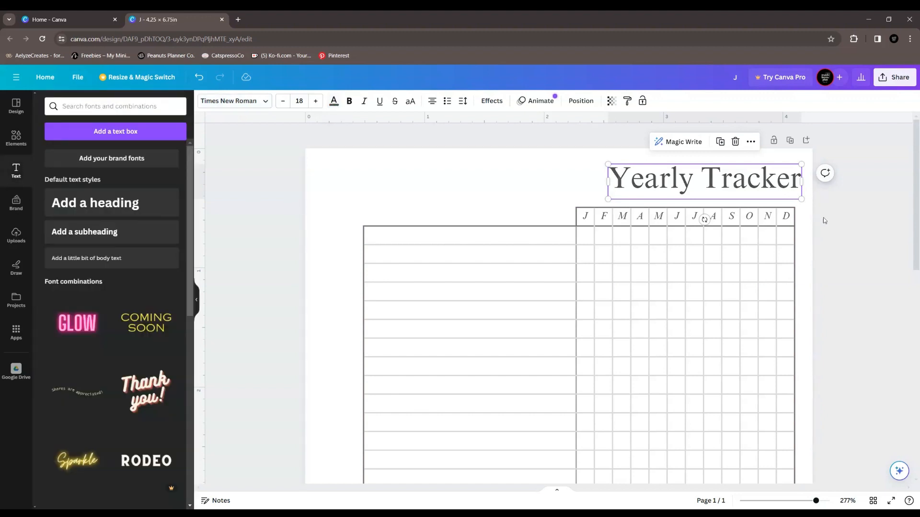
pyautogui.moveTo(753, 181); pyautogui.dragTo(748, 181)
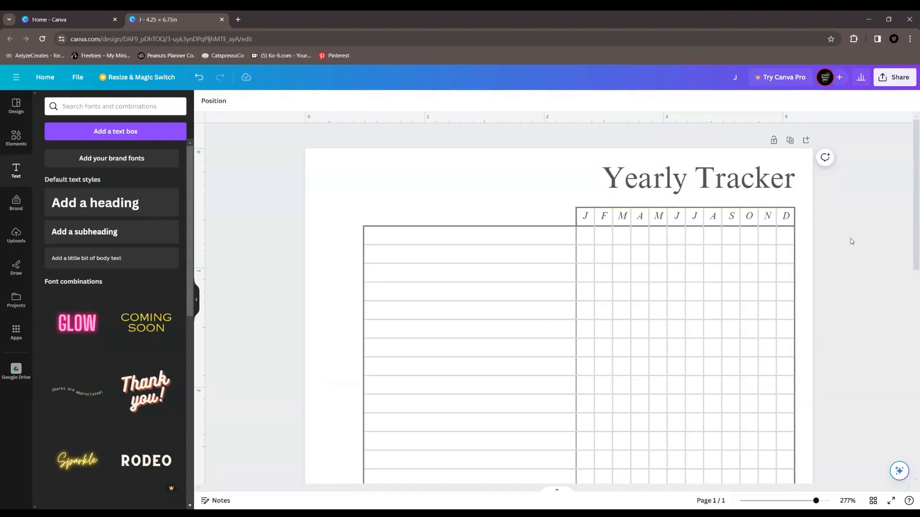
pyautogui.click(692, 184)
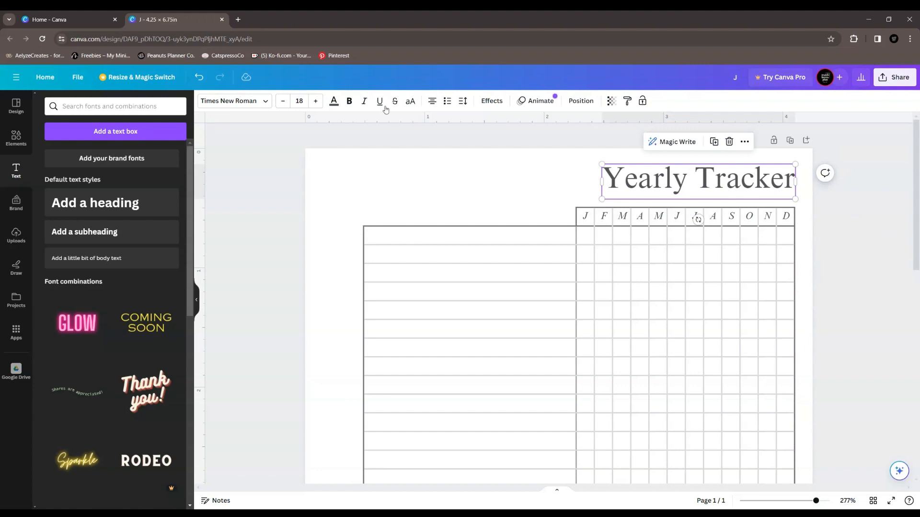
# Step: Italicize the "Yearly Tracker" title
pyautogui.click(366, 101)
pyautogui.click(834, 247)
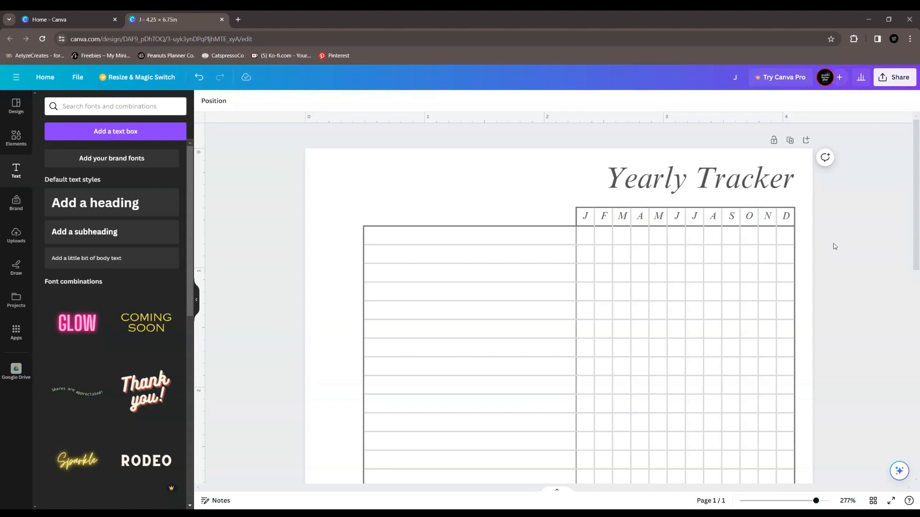
# Step: Enter "clean oven" in non-italic text in the wide first-column cell just below the month header row
pyautogui.doubleClick(383, 238)
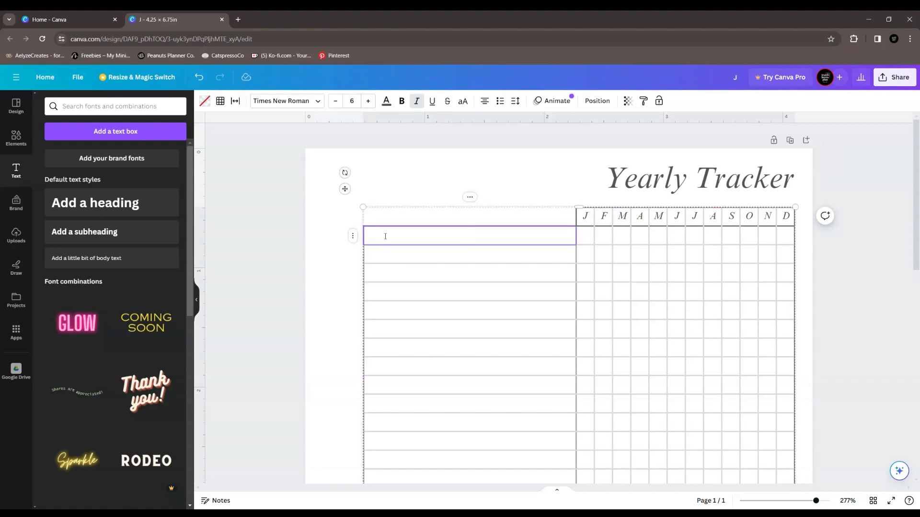
pyautogui.write('power')
pyautogui.press('BackSpace')
pyautogui.press('BackSpace')
pyautogui.press('BackSpace')
pyautogui.press('BackSpace')
pyautogui.press('BackSpace')
pyautogui.write('ph')
pyautogui.press('BackSpace')
pyautogui.press('BackSpace')
pyautogui.hotkey('ctrl', 'i')
pyautogui.write('clean you')
pyautogui.press('BackSpace')
pyautogui.press('BackSpace')
pyautogui.press('BackSpace')
pyautogui.write('oven')
pyautogui.press('Down')
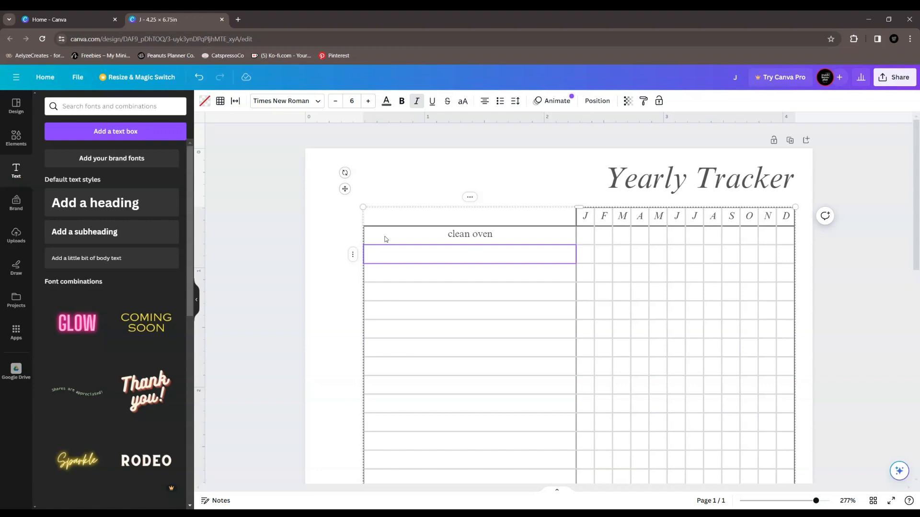
# Step: Enter "Clean shower" in the first-column cell below "clean oven"
pyautogui.write('Clean shower month')
pyautogui.press('Down')
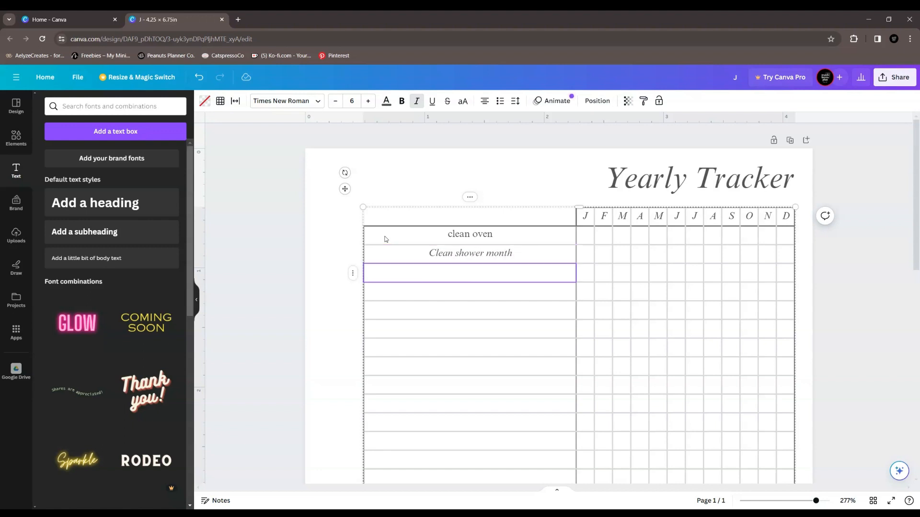
pyautogui.click(519, 257)
pyautogui.click(519, 258)
pyautogui.moveTo(513, 255); pyautogui.dragTo(489, 257)
pyautogui.press('BackSpace')
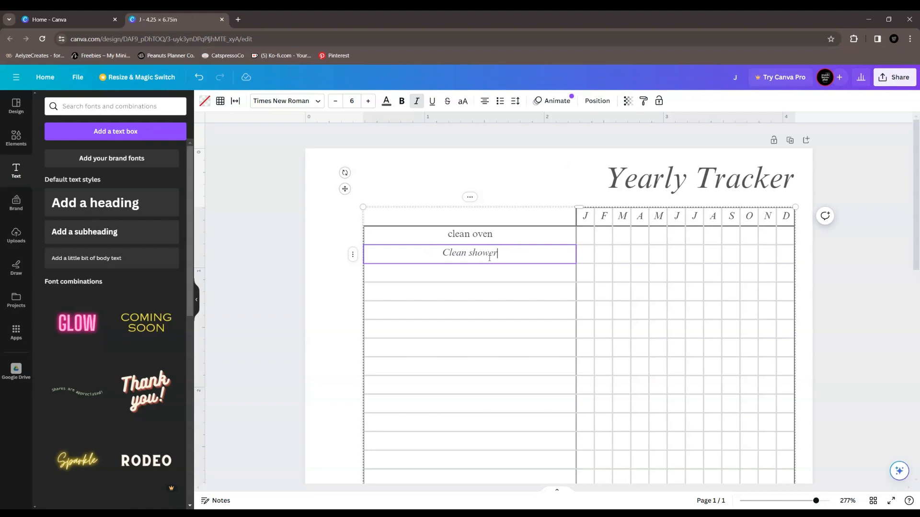
pyautogui.click(463, 277)
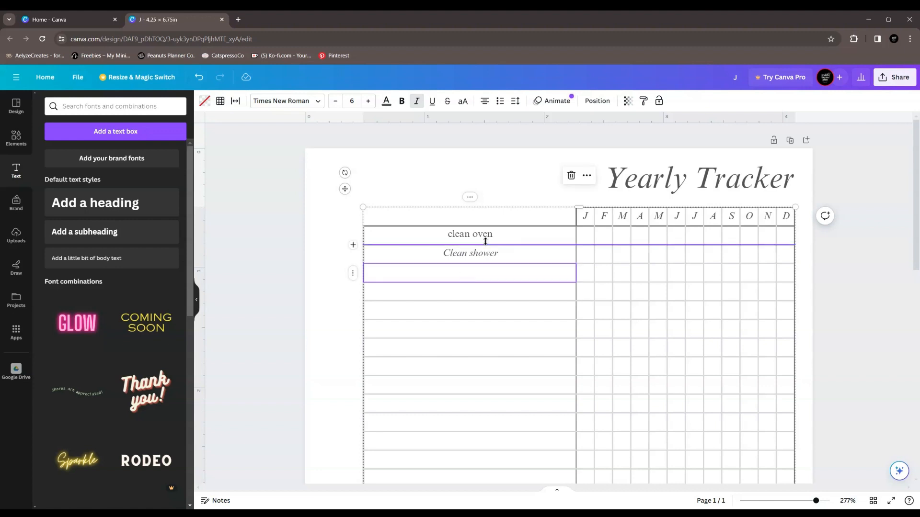
pyautogui.click(277, 256)
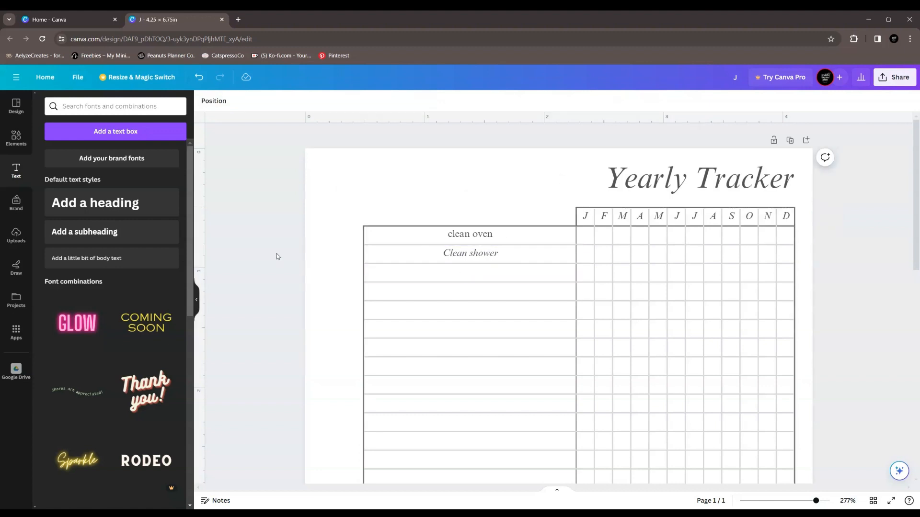
# Step: Italicize the "clean oven" entry in the table's first column
pyautogui.click(462, 238)
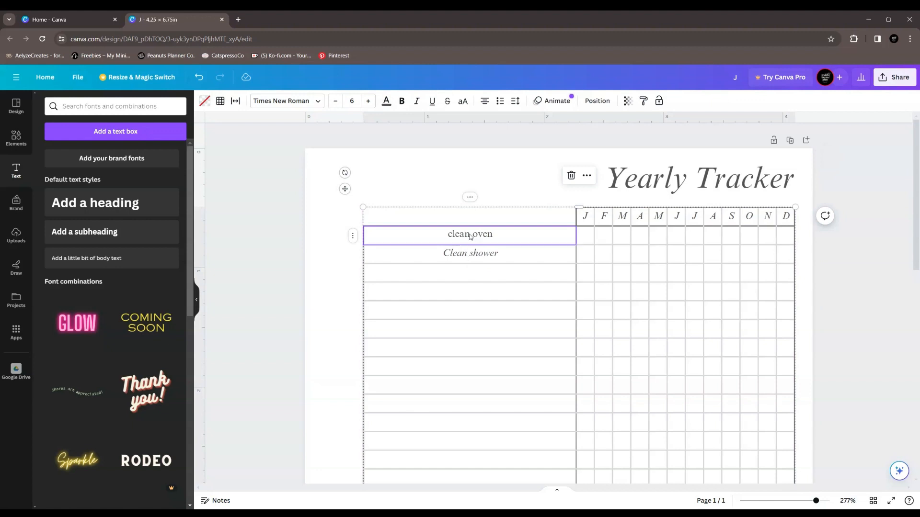
pyautogui.doubleClick(469, 235)
pyautogui.click(417, 101)
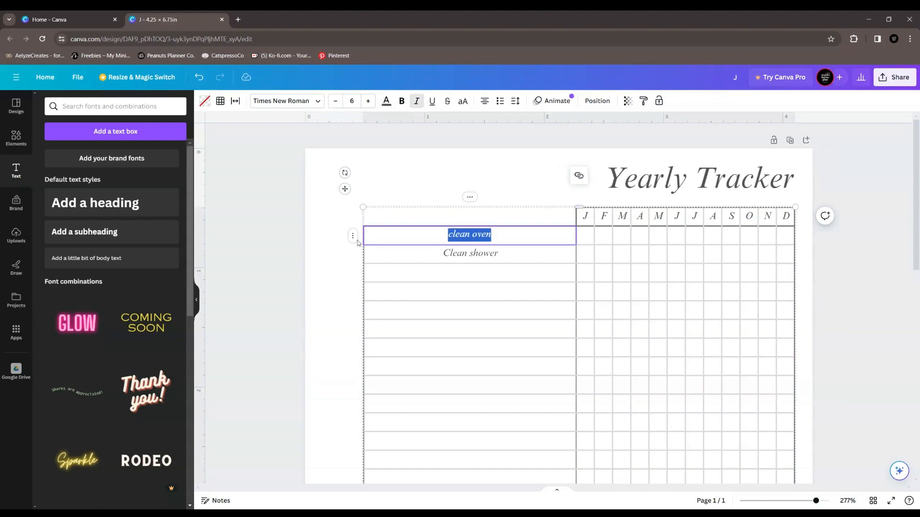
pyautogui.click(255, 269)
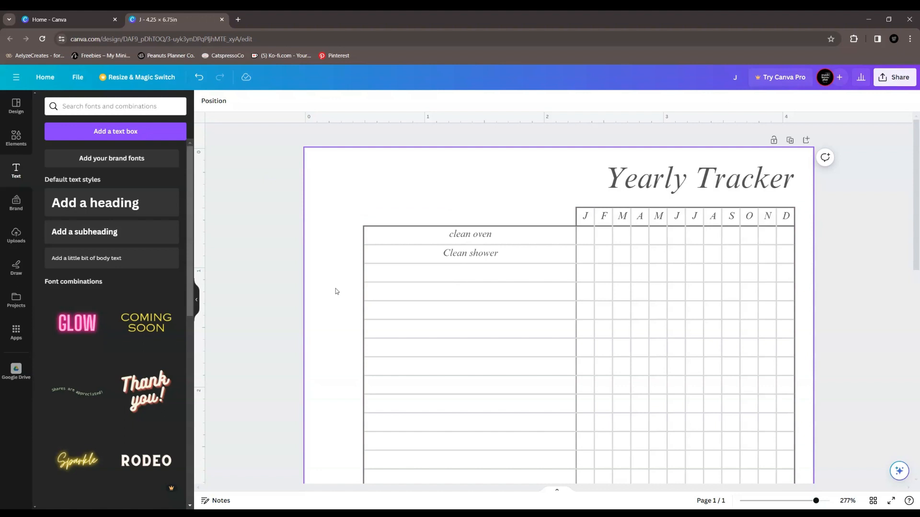
# Step: Left-align the "clean oven" and "Clean shower" entries and try adjusting the table's cell spacing, leaving it at 1
pyautogui.click(488, 236)
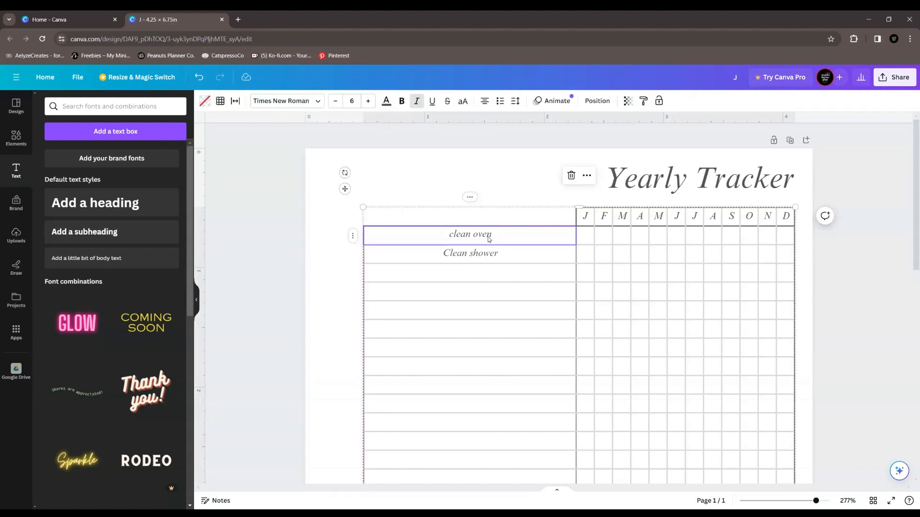
pyautogui.keyDown('shift'); pyautogui.click(487, 257); pyautogui.keyUp('shift')
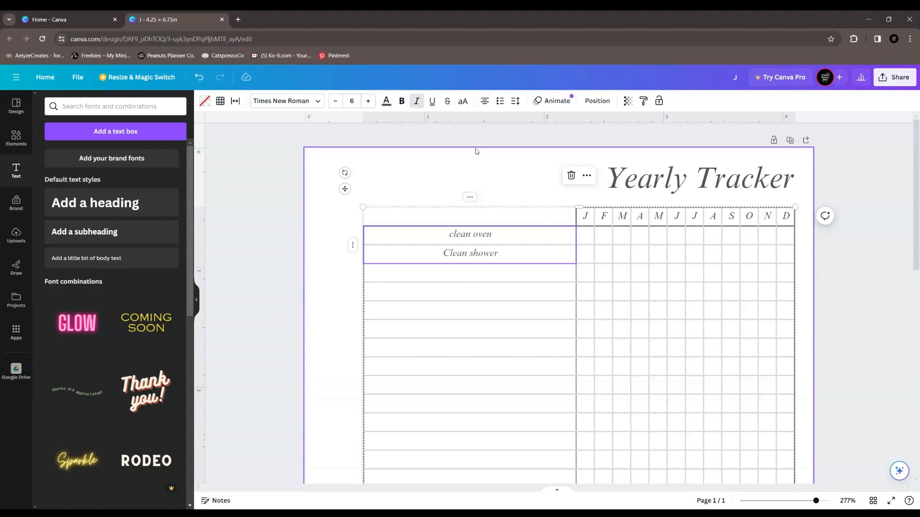
pyautogui.click(484, 103)
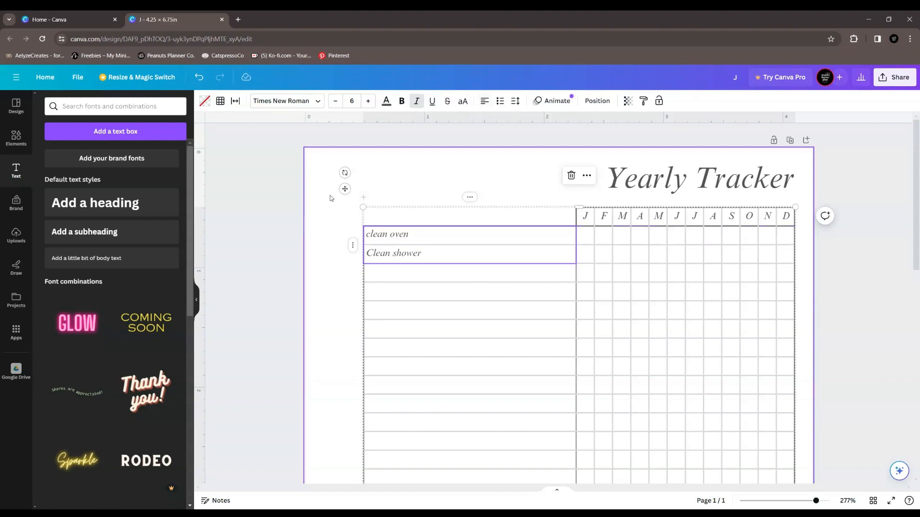
pyautogui.click(236, 101)
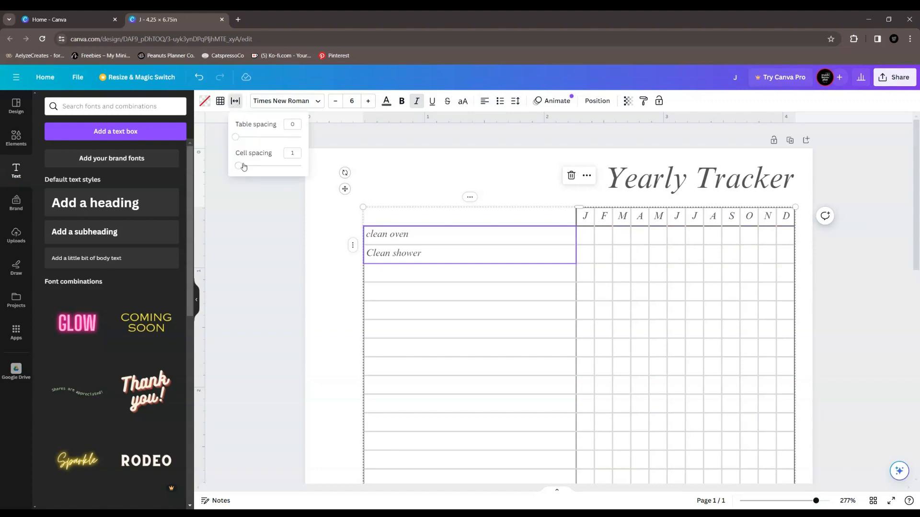
pyautogui.moveTo(241, 166)
pyautogui.mouseDown()
pyautogui.moveTo(249, 166)
pyautogui.moveTo(239, 167)
pyautogui.mouseUp()
pyautogui.click(251, 194)
pyautogui.click(258, 208)
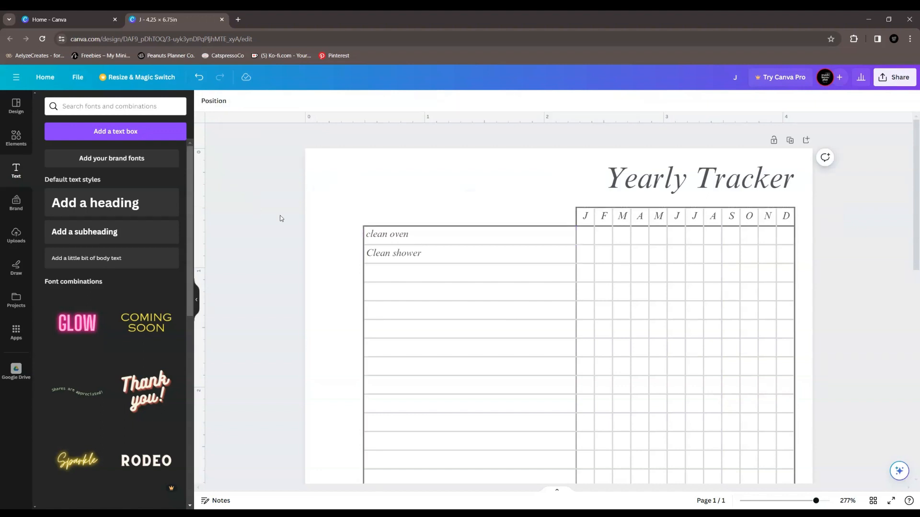
# Step: Center-align the "clean oven" and "Clean shower" entries in their cells again
pyautogui.click(425, 240)
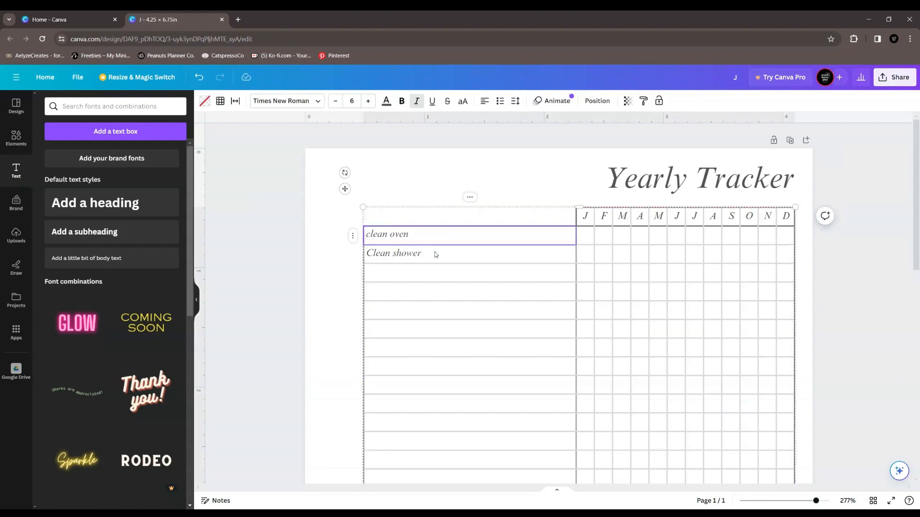
pyautogui.keyDown('shift'); pyautogui.click(436, 255); pyautogui.keyUp('shift')
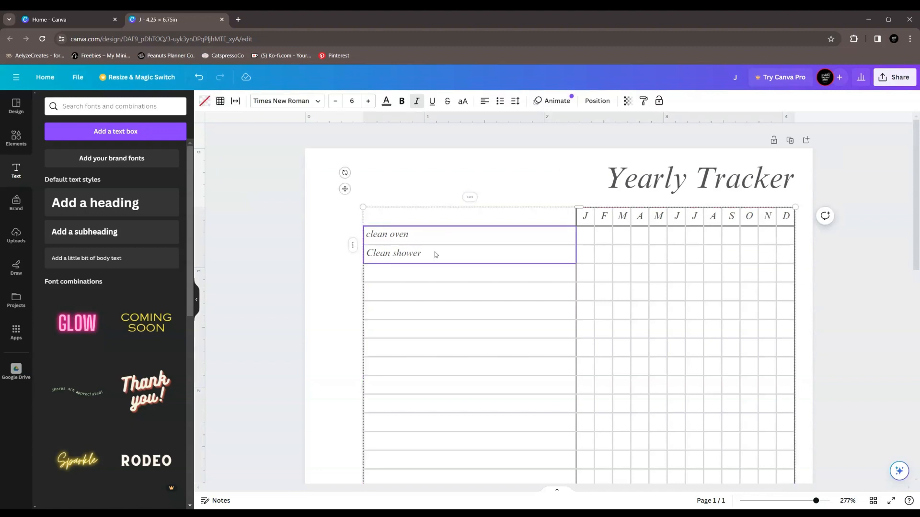
pyautogui.click(485, 102)
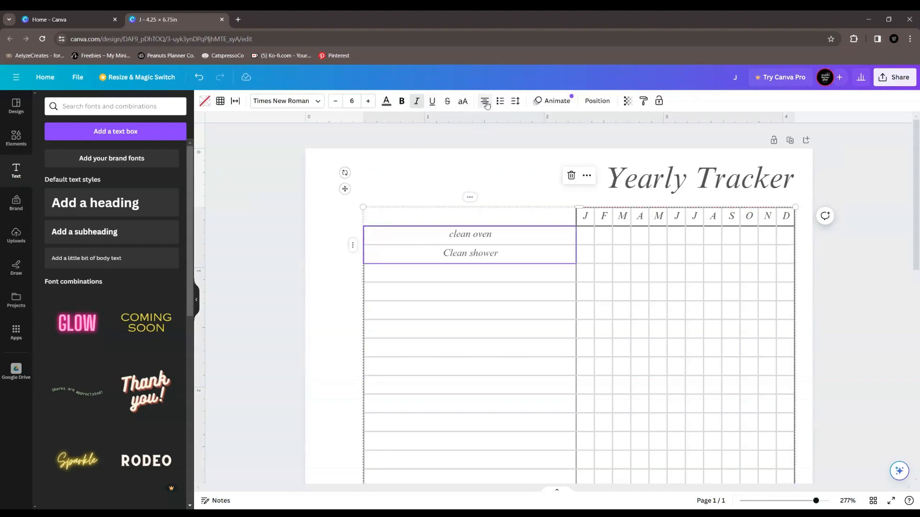
pyautogui.click(282, 276)
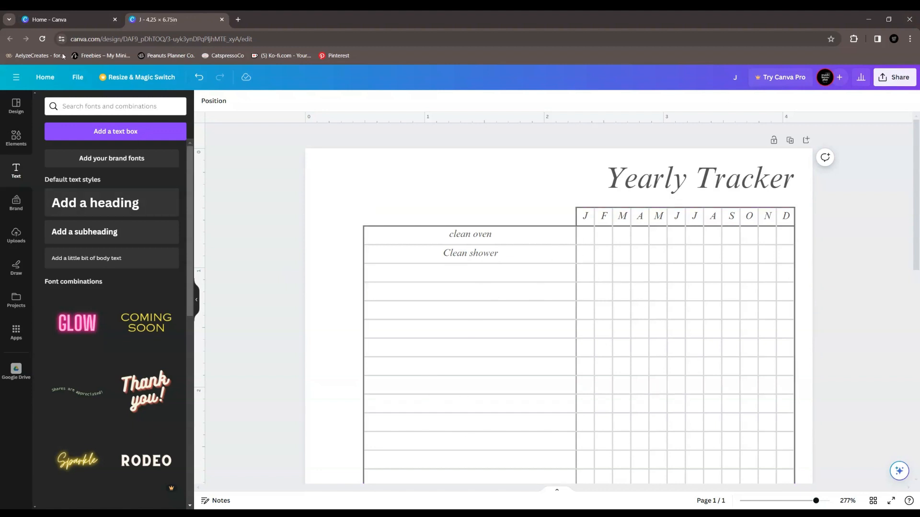
# Step: Open the "Kanto, Johto, & Hoenn" design from the Canva home page and examine the title and table placement on its pages
pyautogui.click(60, 21)
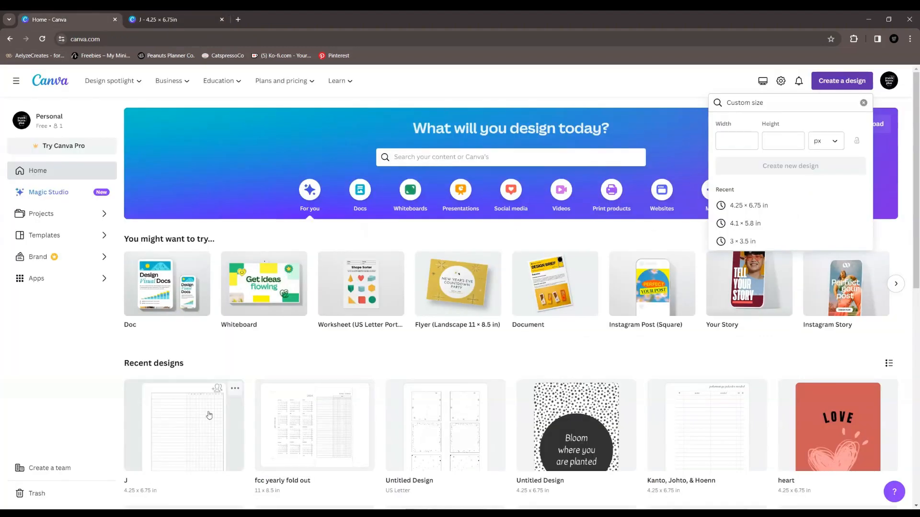
pyautogui.scroll(-3, 765, 414)
pyautogui.click(709, 345)
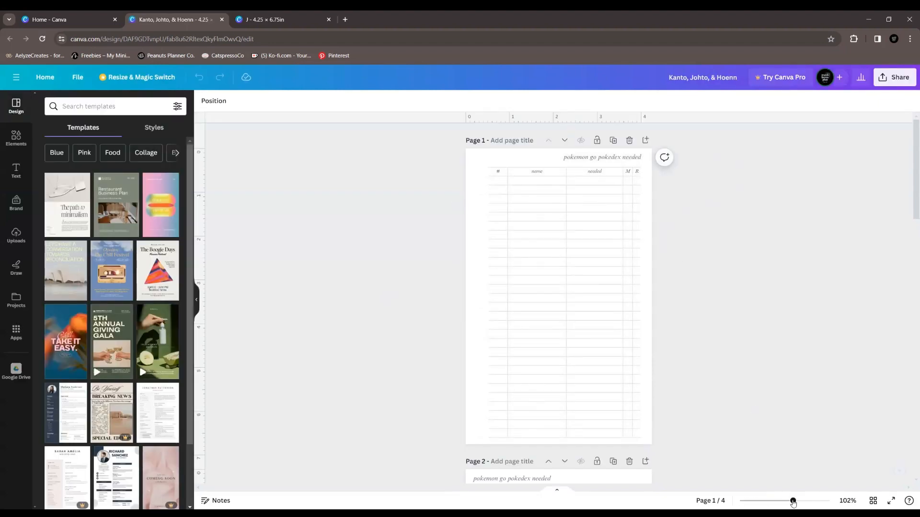
pyautogui.moveTo(793, 500); pyautogui.dragTo(811, 495)
pyautogui.scroll(3, 637, 373)
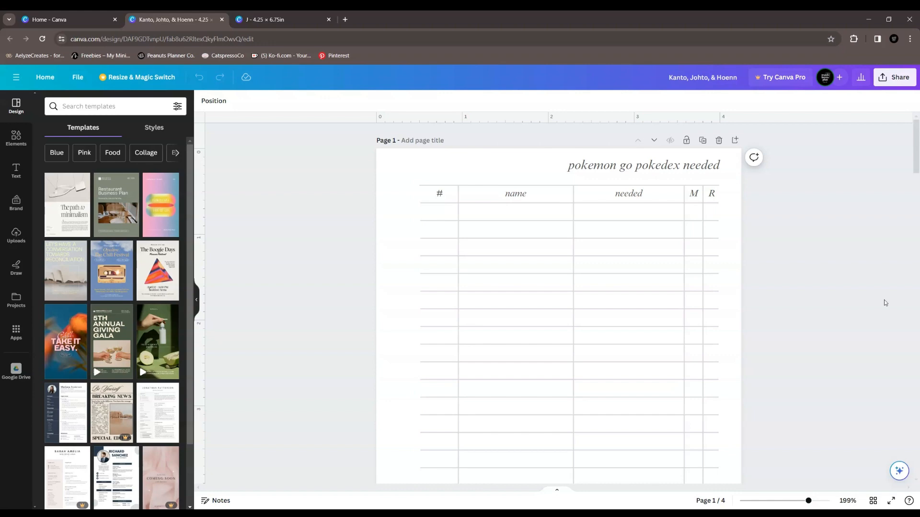
pyautogui.scroll(-7, 886, 302)
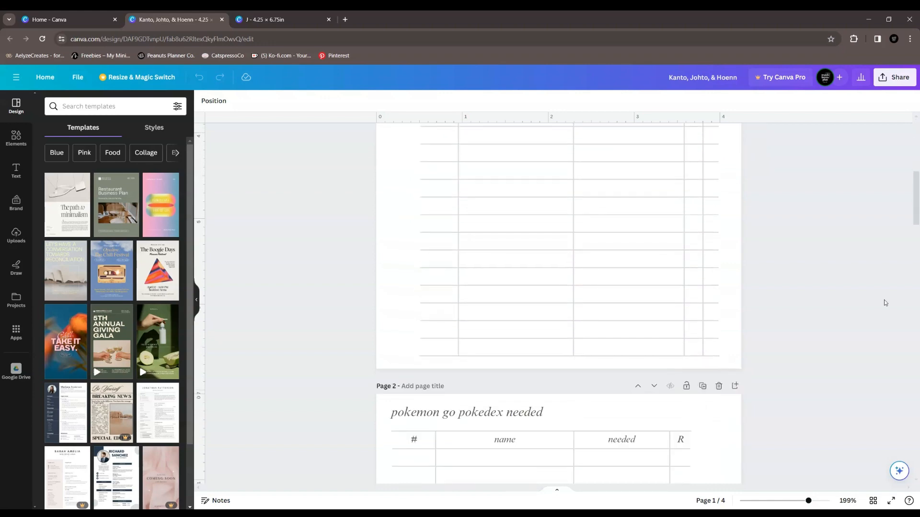
pyautogui.scroll(-4, 886, 303)
pyautogui.scroll(12, 886, 303)
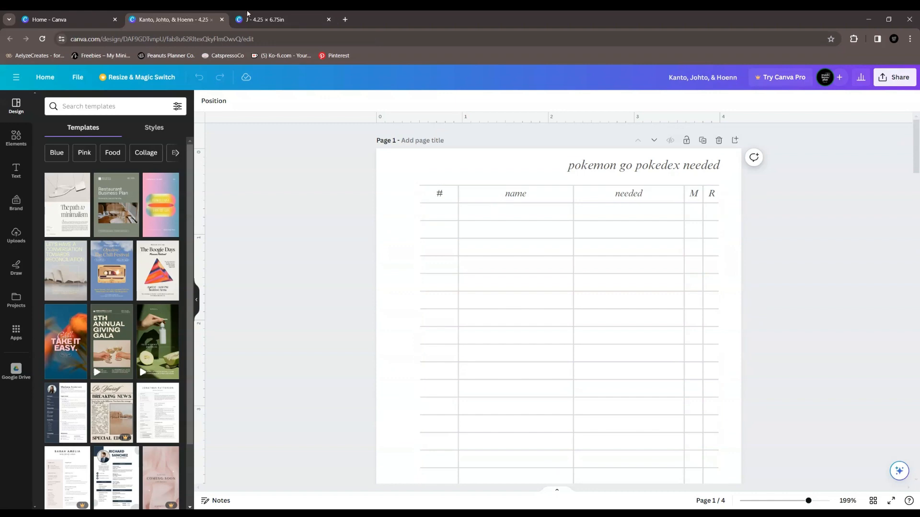
# Step: Return to the 4.25 × 6.75 in Yearly Tracker design and duplicate its page
pyautogui.click(248, 15)
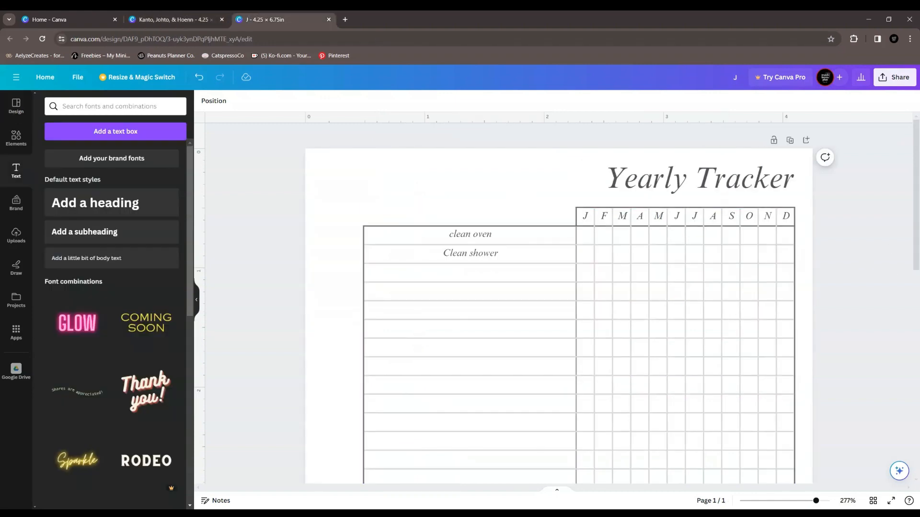
pyautogui.moveTo(816, 501); pyautogui.dragTo(797, 503)
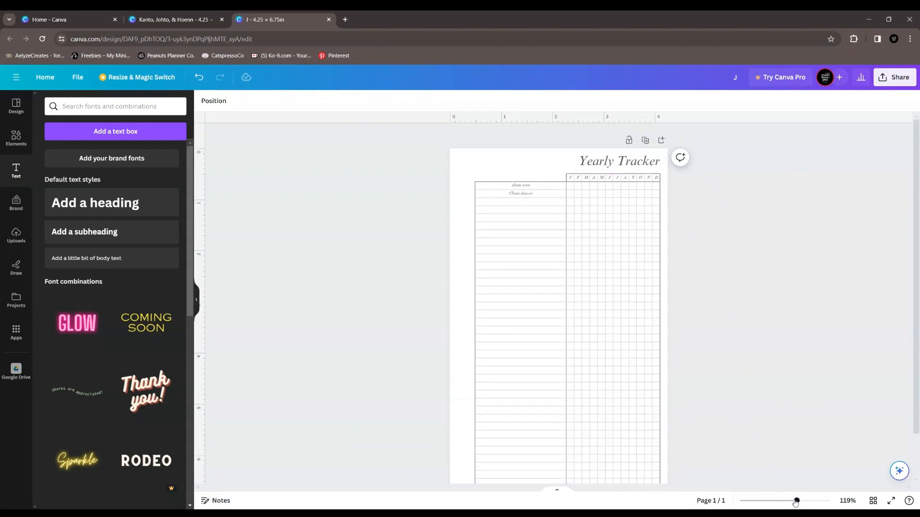
pyautogui.moveTo(797, 502); pyautogui.dragTo(791, 503)
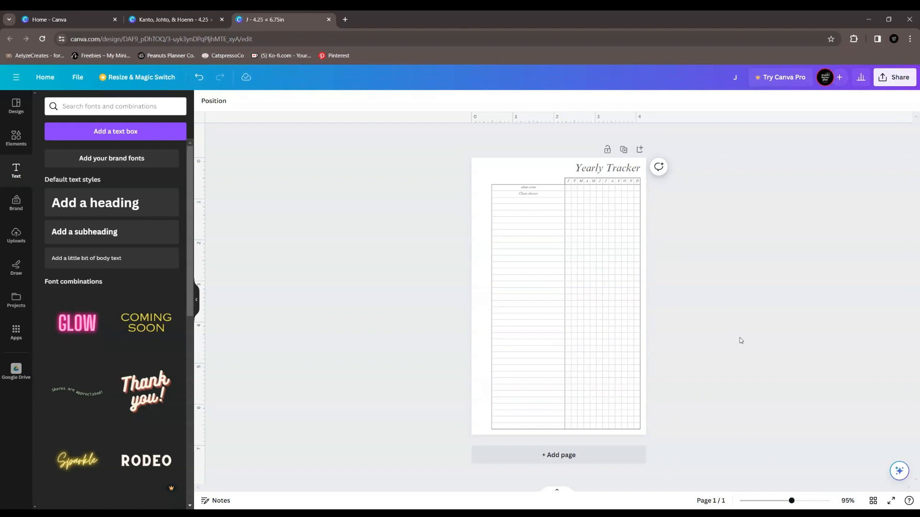
pyautogui.click(623, 151)
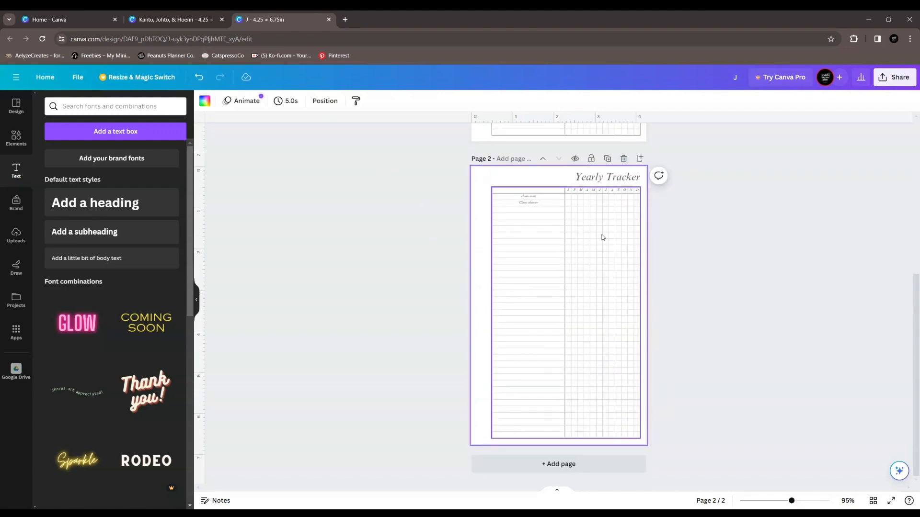
# Step: On page 2, align the title with the table's left edge and shift both toward the page's left edge, keeping their vertical position
pyautogui.moveTo(589, 181); pyautogui.dragTo(644, 404)
pyautogui.click(446, 180)
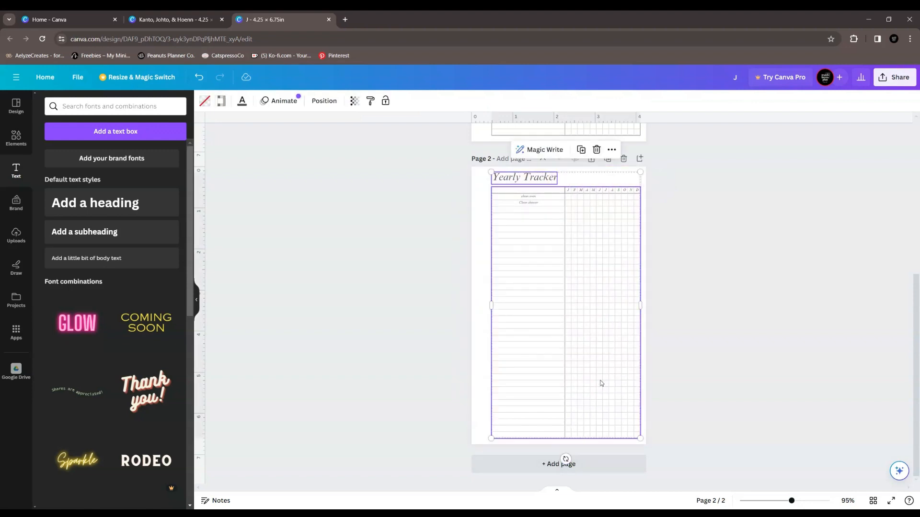
pyautogui.moveTo(600, 378); pyautogui.dragTo(588, 374)
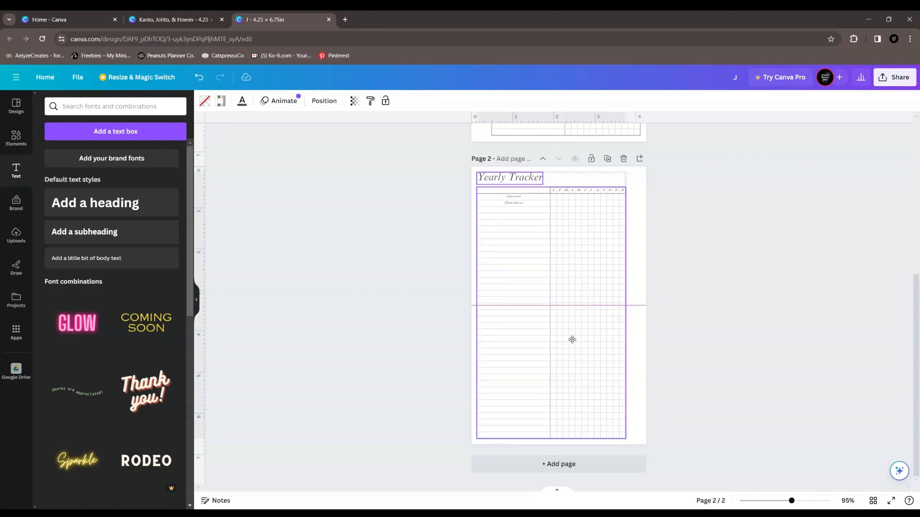
pyautogui.click(727, 321)
# Step: Compare the title and table placement and the side margins on pages 1 and 2
pyautogui.scroll(5, 727, 321)
pyautogui.scroll(1, 727, 325)
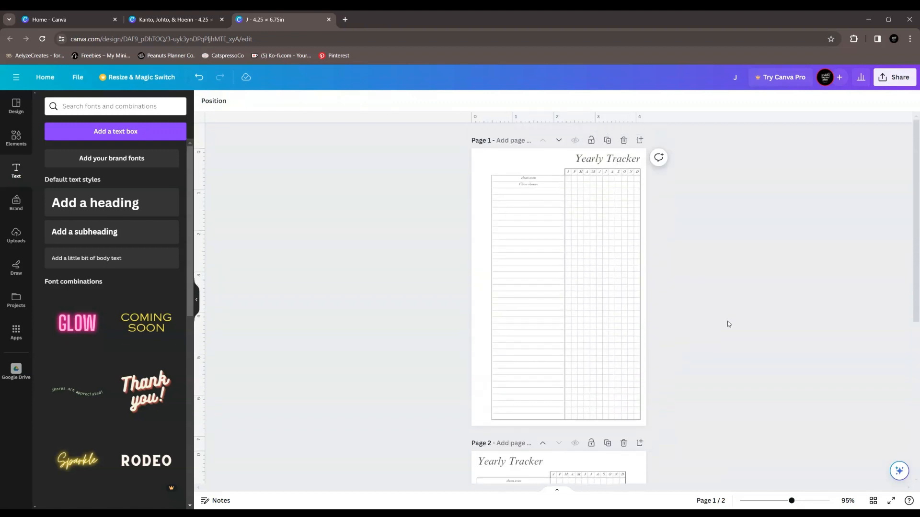
pyautogui.scroll(-5, 728, 325)
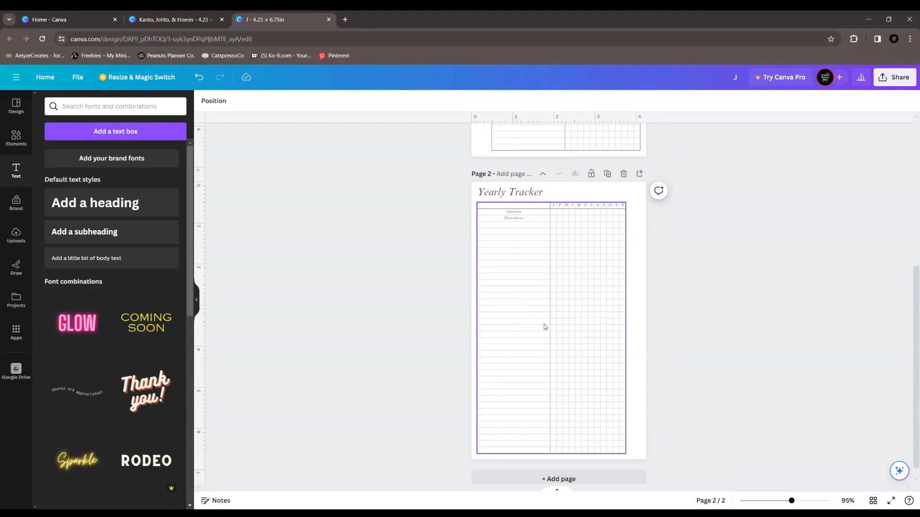
pyautogui.scroll(5, 707, 385)
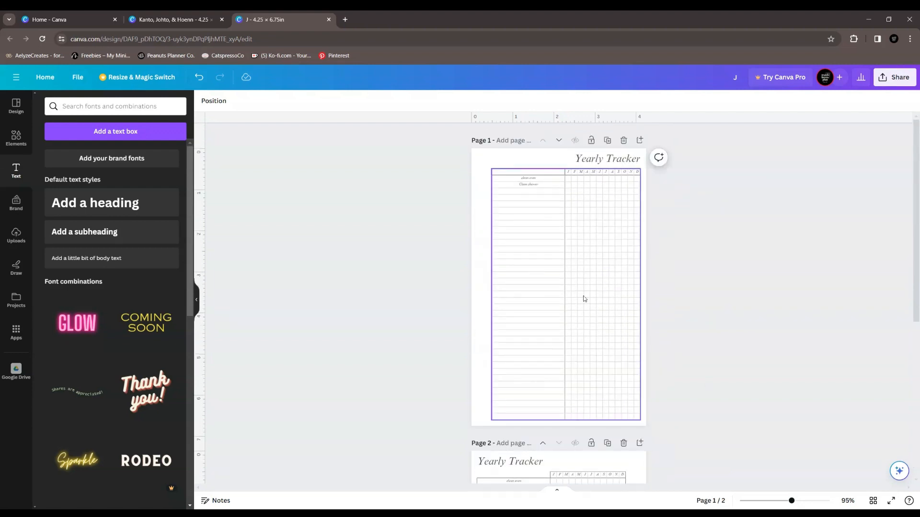
pyautogui.scroll(-5, 584, 298)
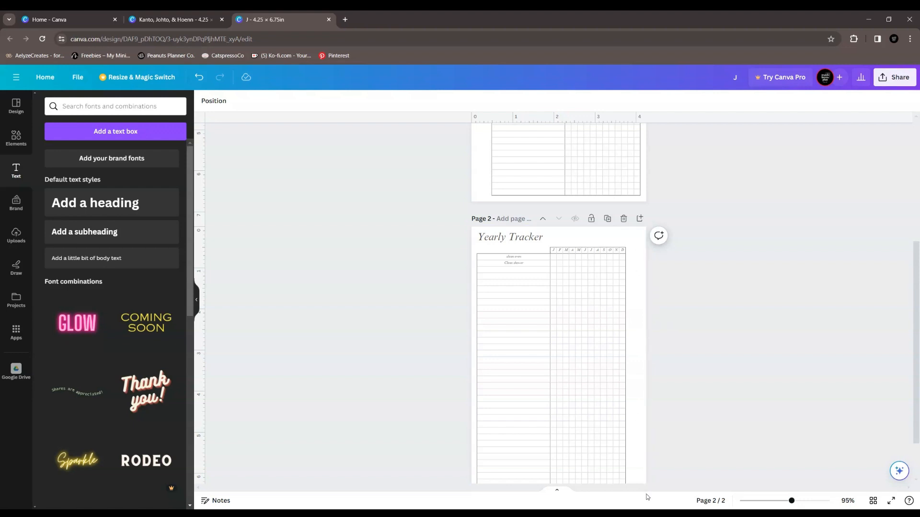
pyautogui.scroll(3, 484, 268)
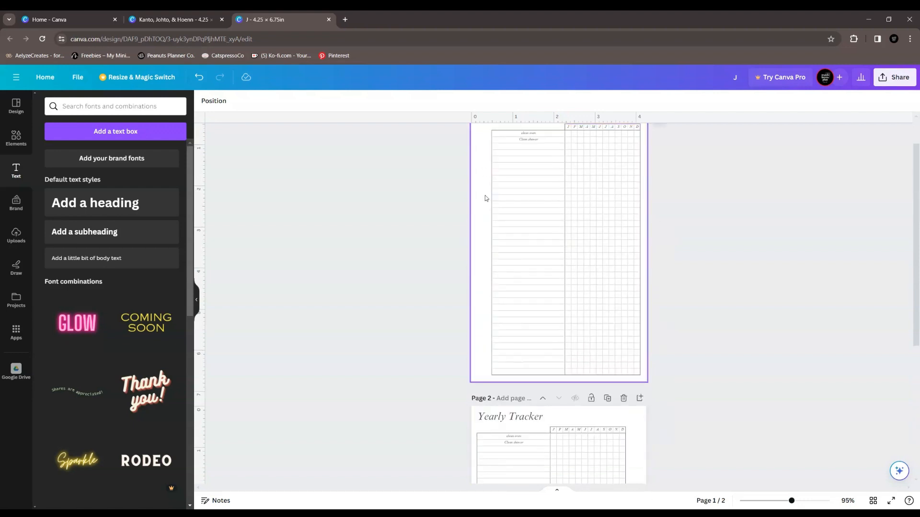
pyautogui.scroll(-4, 594, 380)
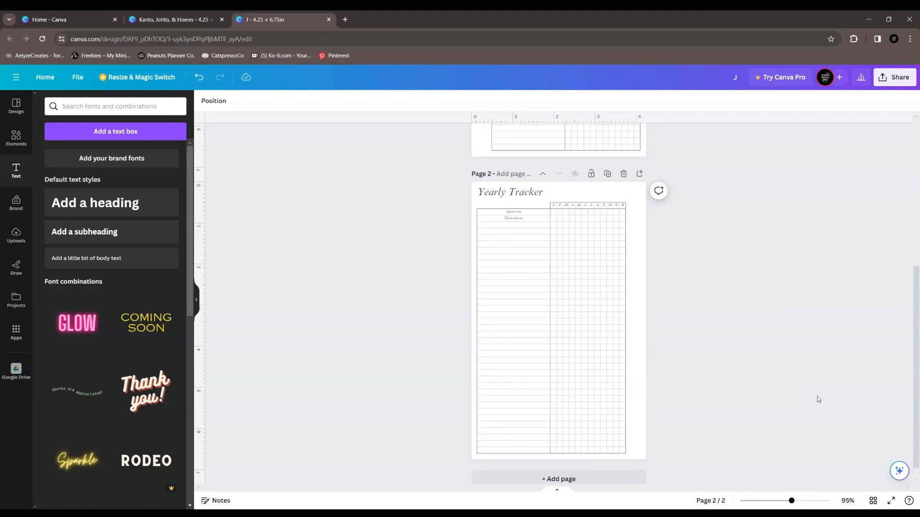
pyautogui.scroll(5, 817, 400)
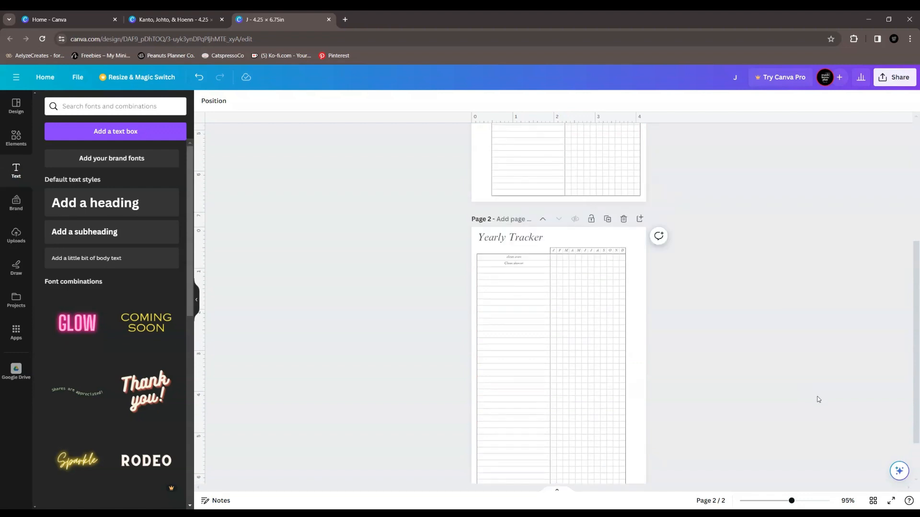
pyautogui.scroll(-4, 714, 379)
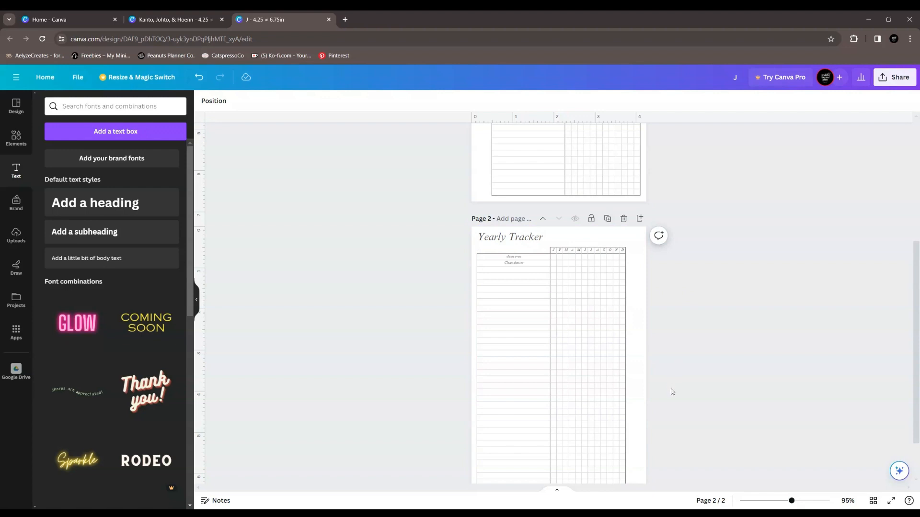
pyautogui.scroll(5, 671, 392)
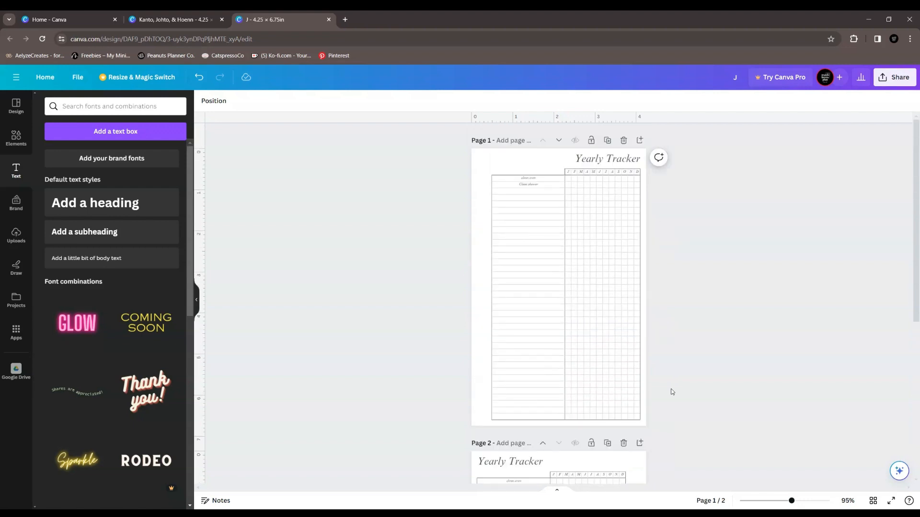
# Step: Switch to the "Kanto, Johto, & Hoenn" design and examine the left and right border options of the whole page 1 table
pyautogui.click(211, 18)
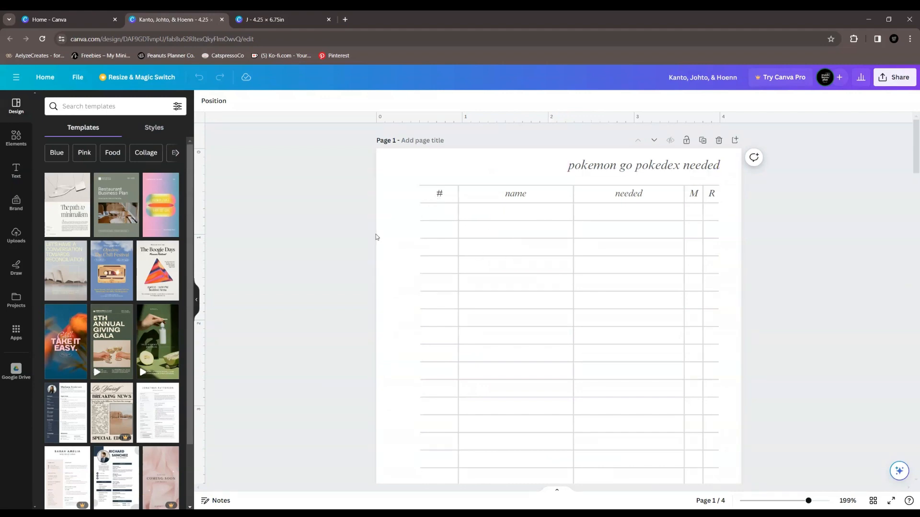
pyautogui.click(567, 255)
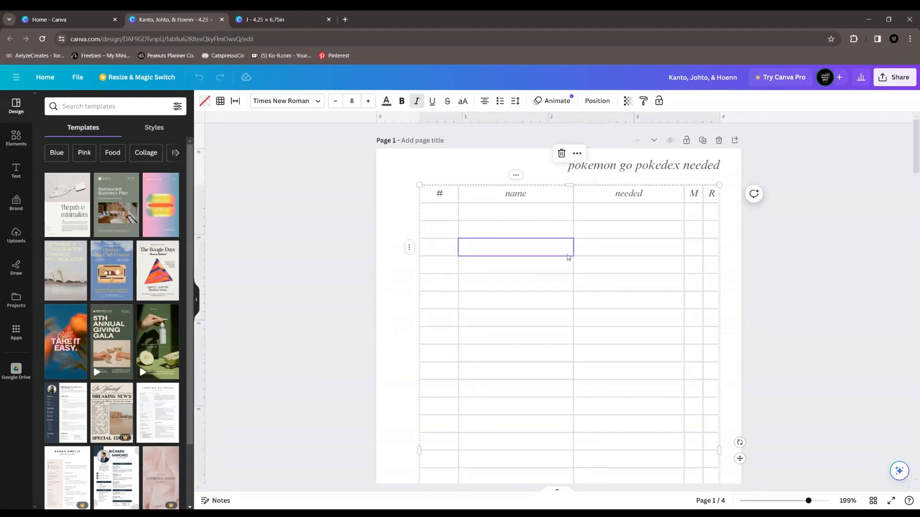
pyautogui.click(740, 458)
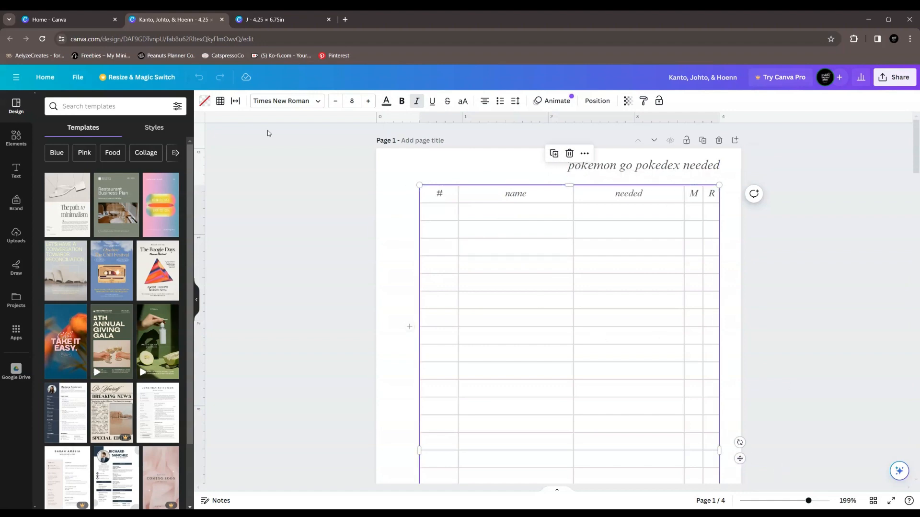
pyautogui.click(221, 102)
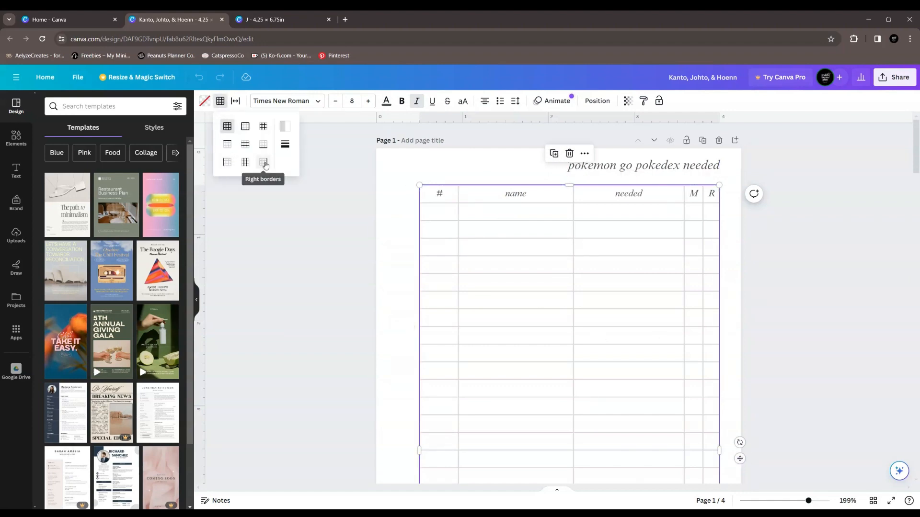
pyautogui.click(227, 162)
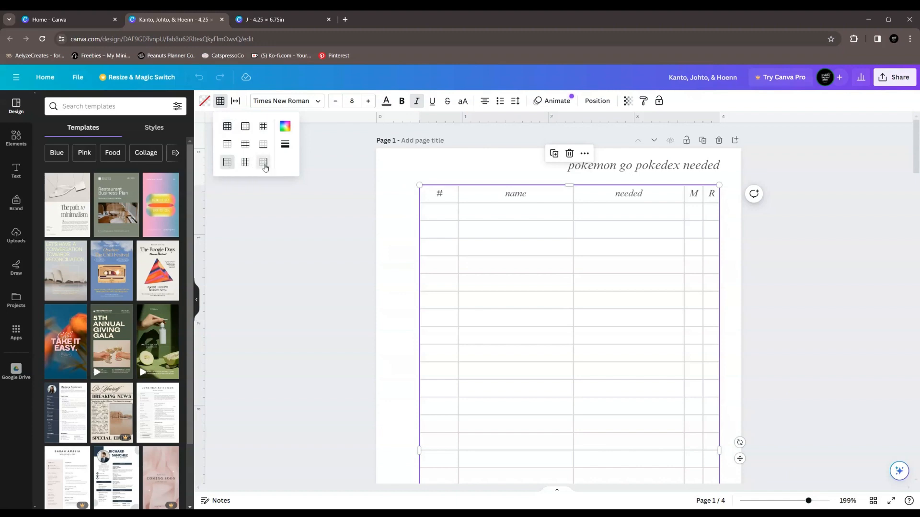
pyautogui.click(263, 162)
pyautogui.click(341, 277)
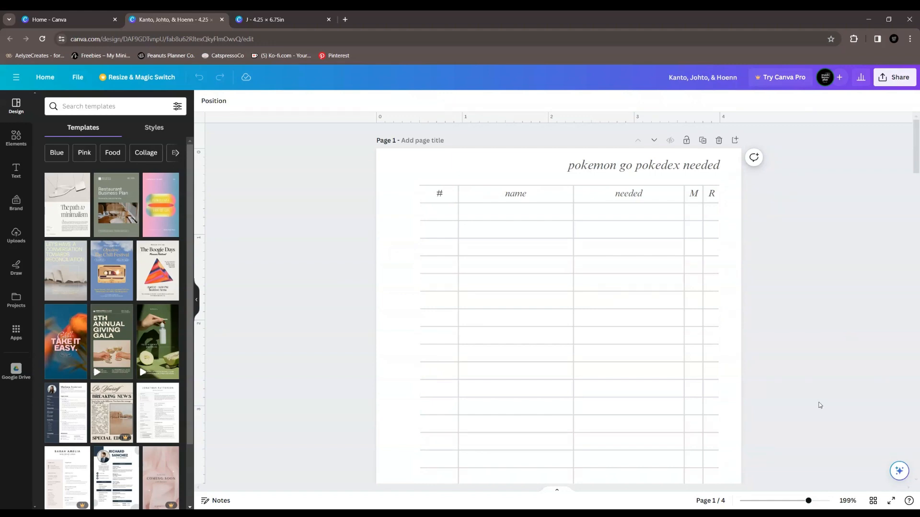
# Step: Move the "pokemon go pokedex needed" title on page 1 slightly down, closer to the table, keeping it aligned with the table's right edge
pyautogui.moveTo(639, 169); pyautogui.dragTo(637, 175)
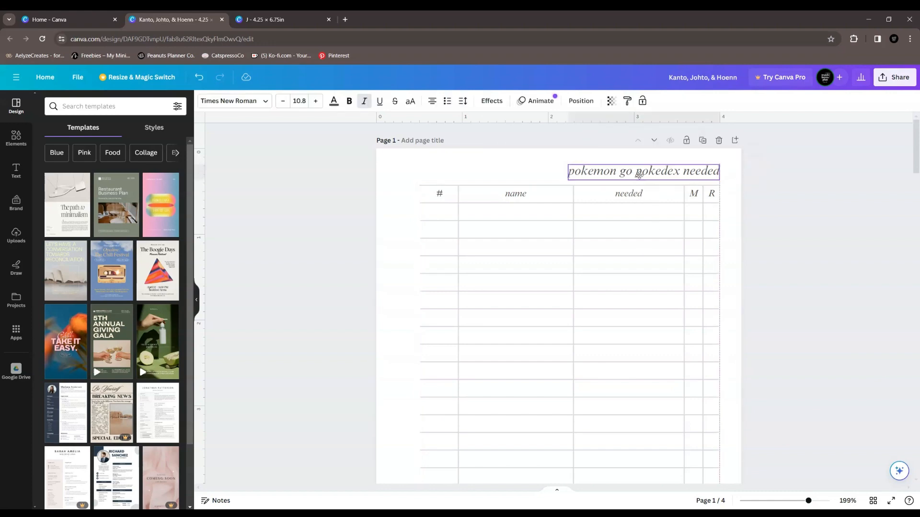
pyautogui.click(785, 254)
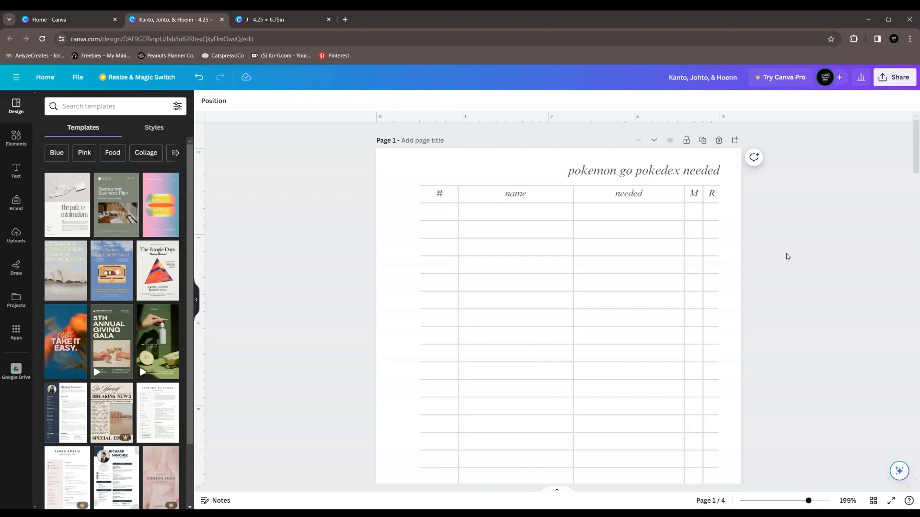
# Step: Examine the download settings for all pages with PDF Print as the file type and the crop marks and bleed option, and close them
pyautogui.click(894, 77)
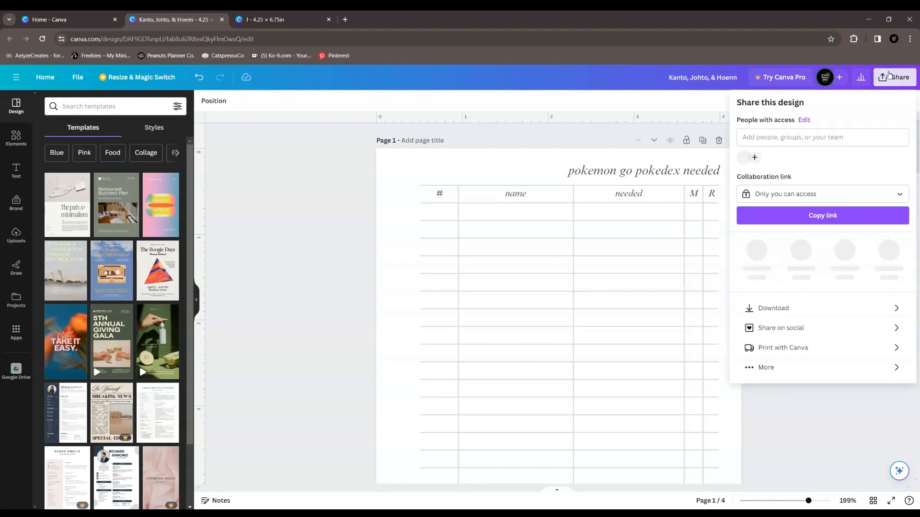
pyautogui.click(768, 303)
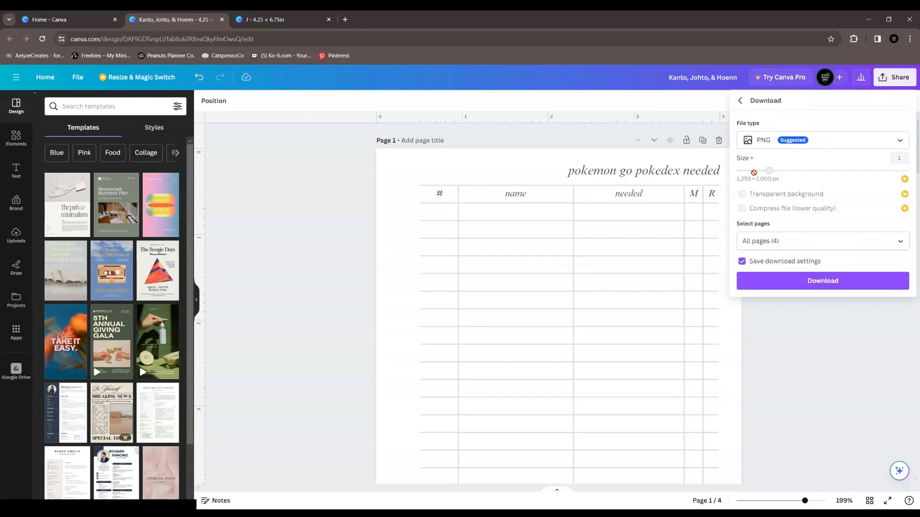
pyautogui.click(779, 140)
pyautogui.click(786, 259)
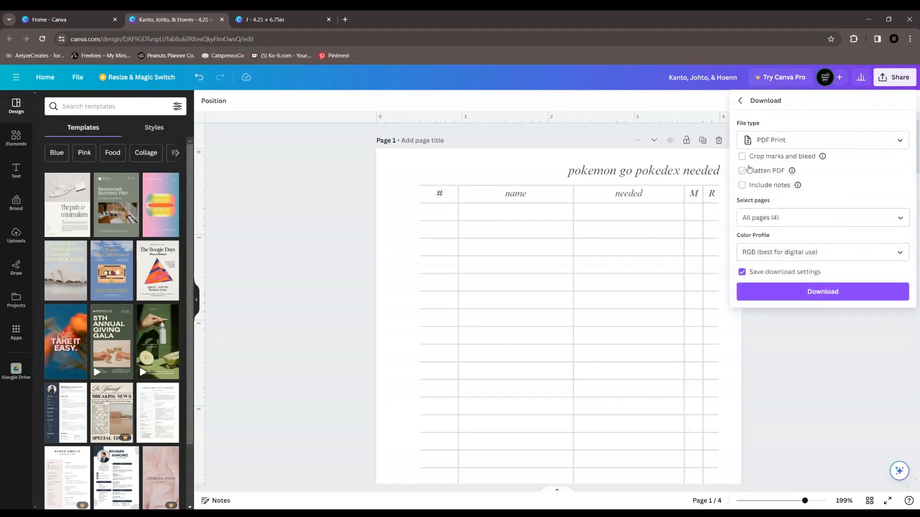
pyautogui.click(762, 157)
pyautogui.click(810, 402)
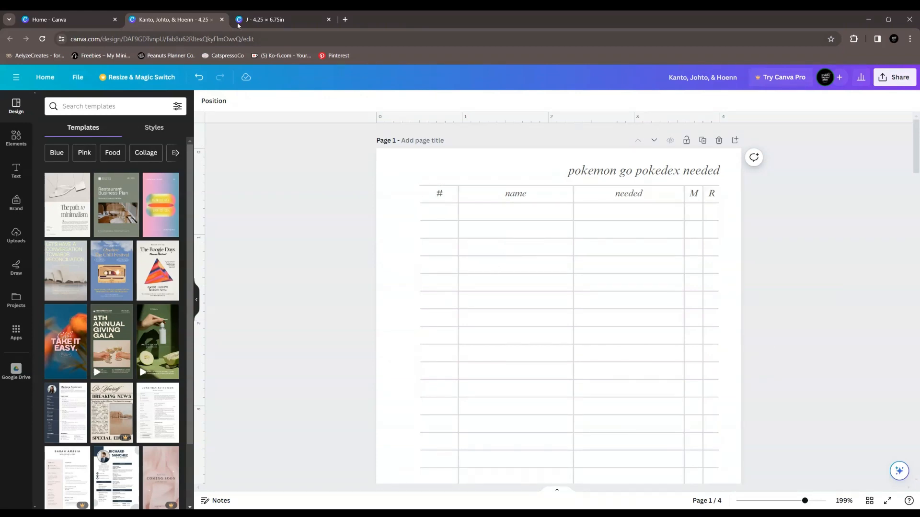
pyautogui.hotkey('ctrl', 'Tab')
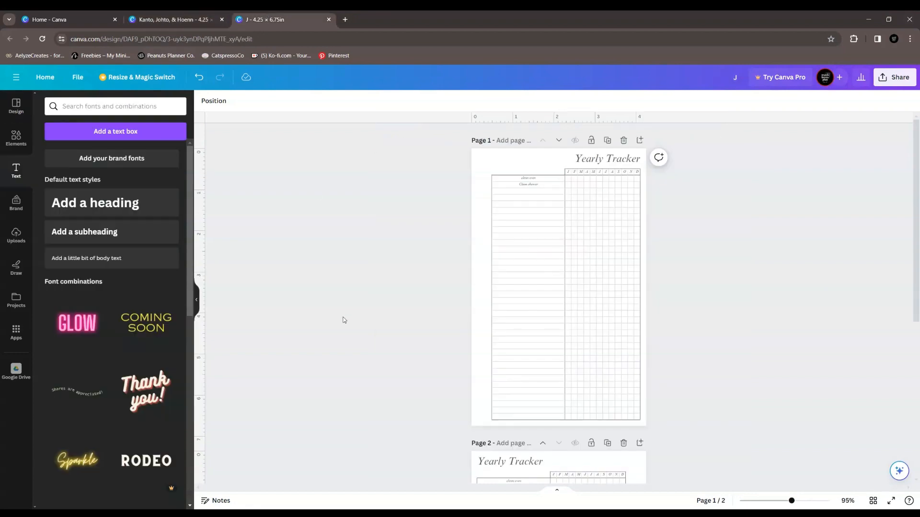
pyautogui.click(159, 13)
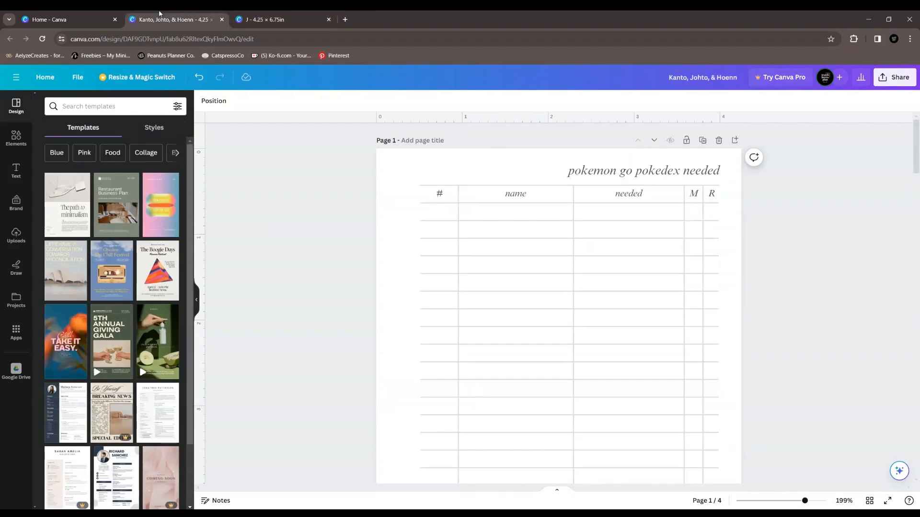